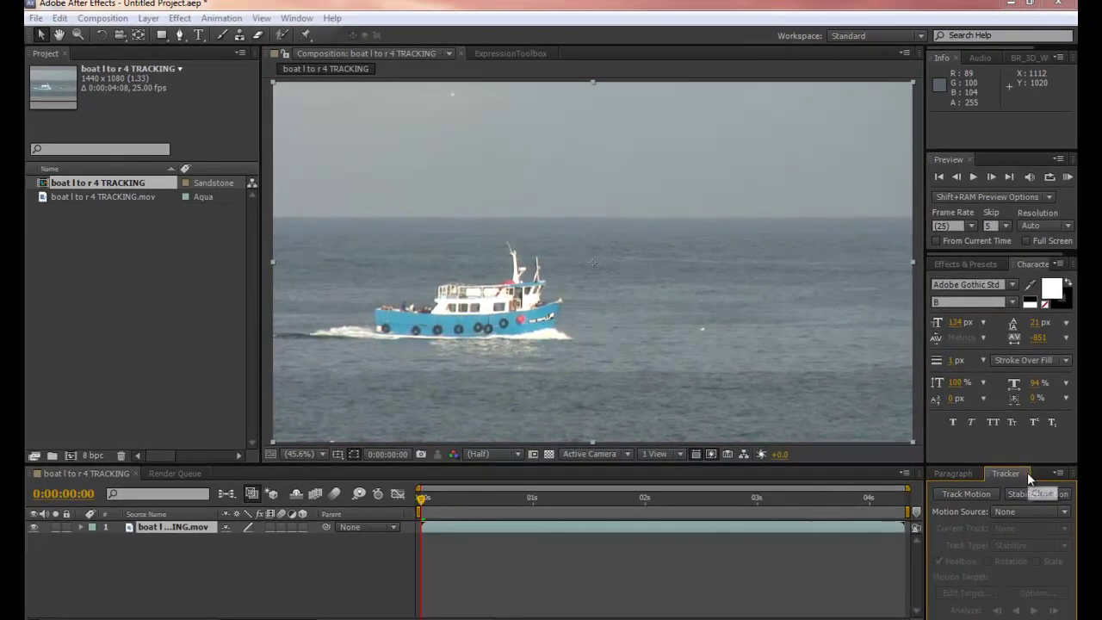
# - Close the Tracker panel in After Effects and switch to mocha for After Effects CS5
pyautogui.click(1027, 471)
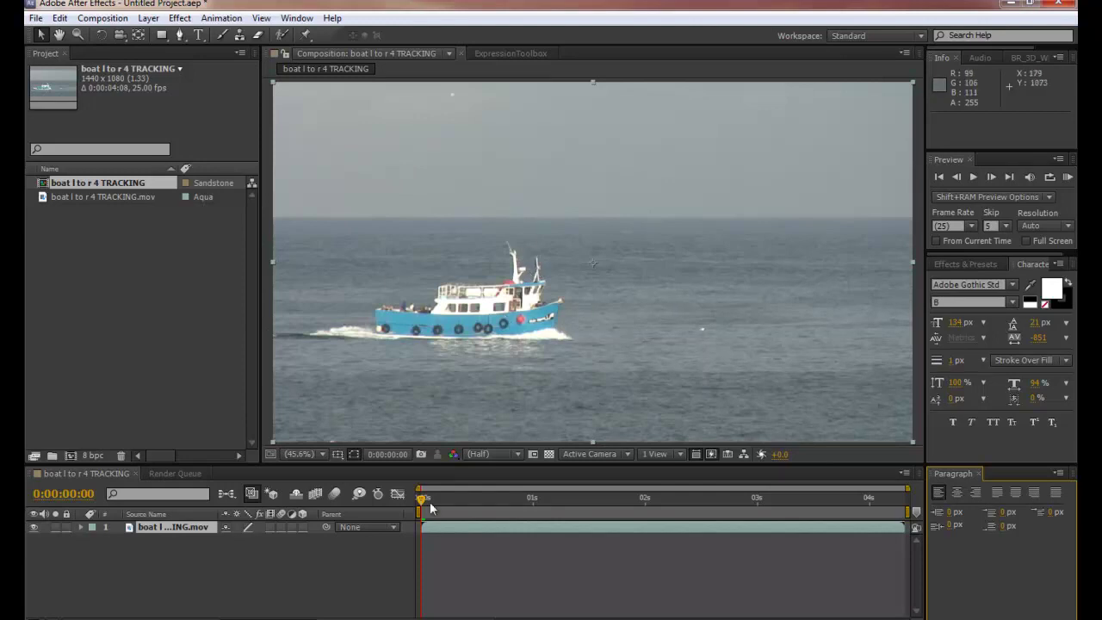
pyautogui.moveTo(422, 499); pyautogui.dragTo(391, 527)
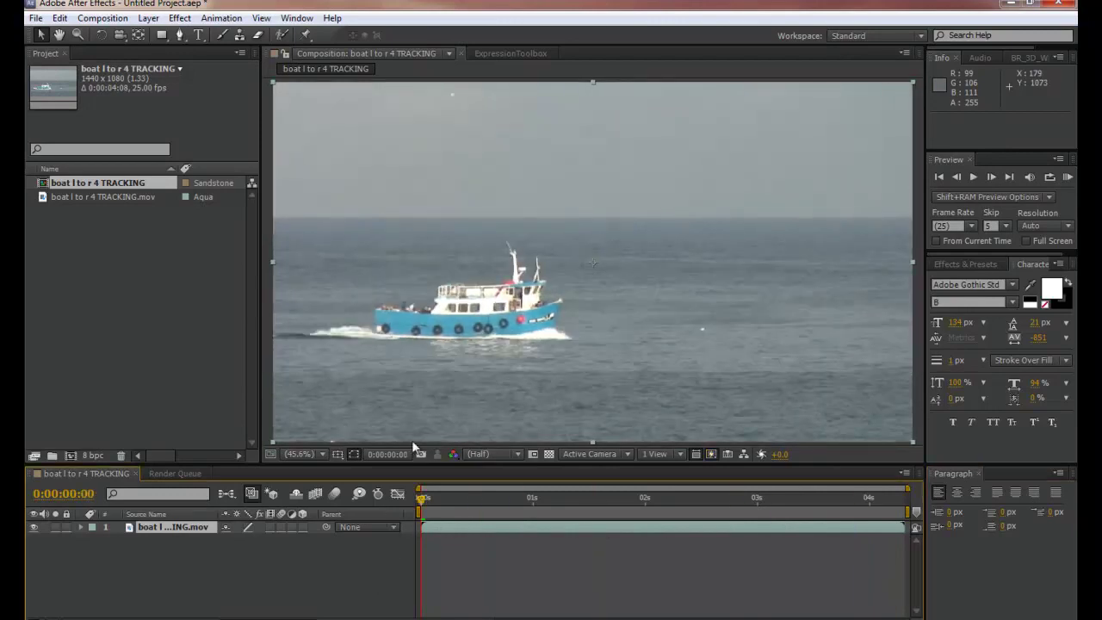
pyautogui.click(216, 619)
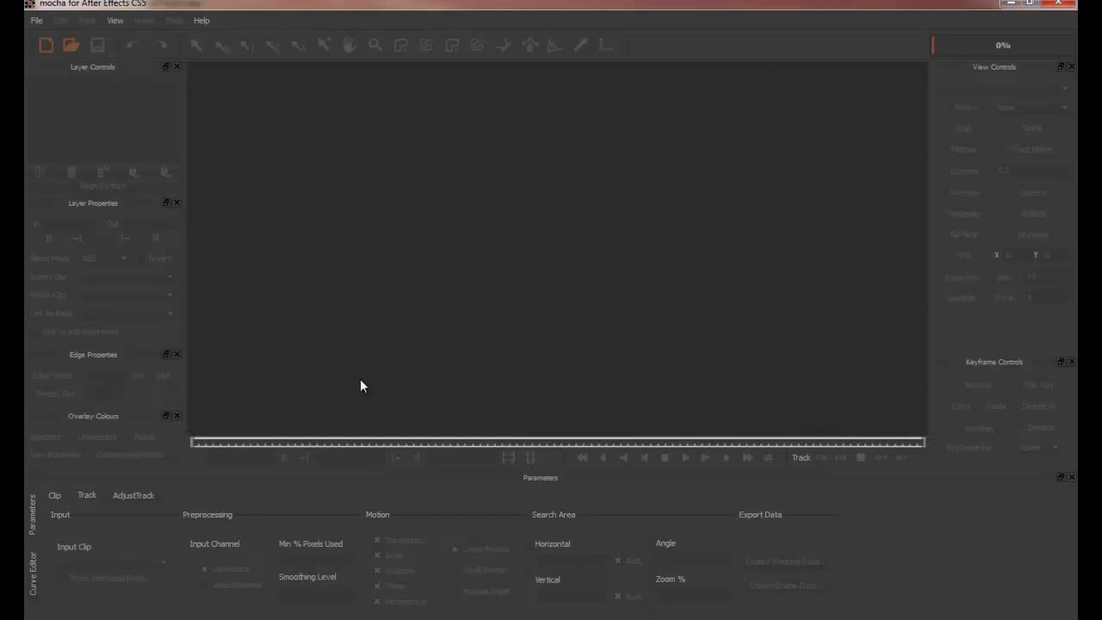
# - Create a new project from the clip boat l to r 4 TRACKING.mov in the Boat track folder, using frames 0 to 107 at 25 fps
pyautogui.click(36, 21)
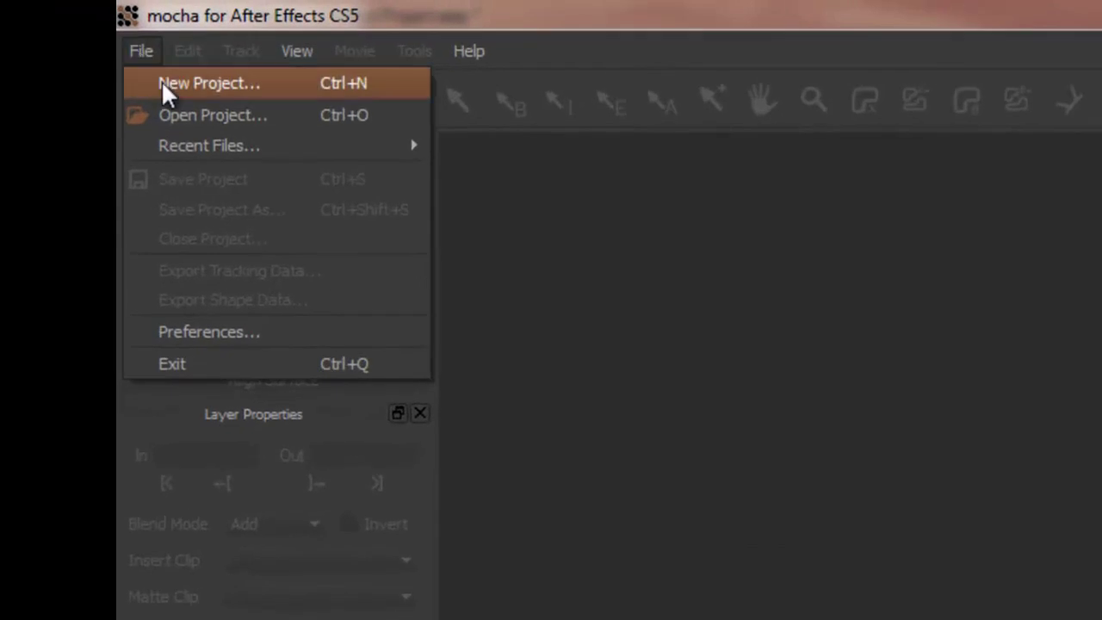
pyautogui.click(722, 323)
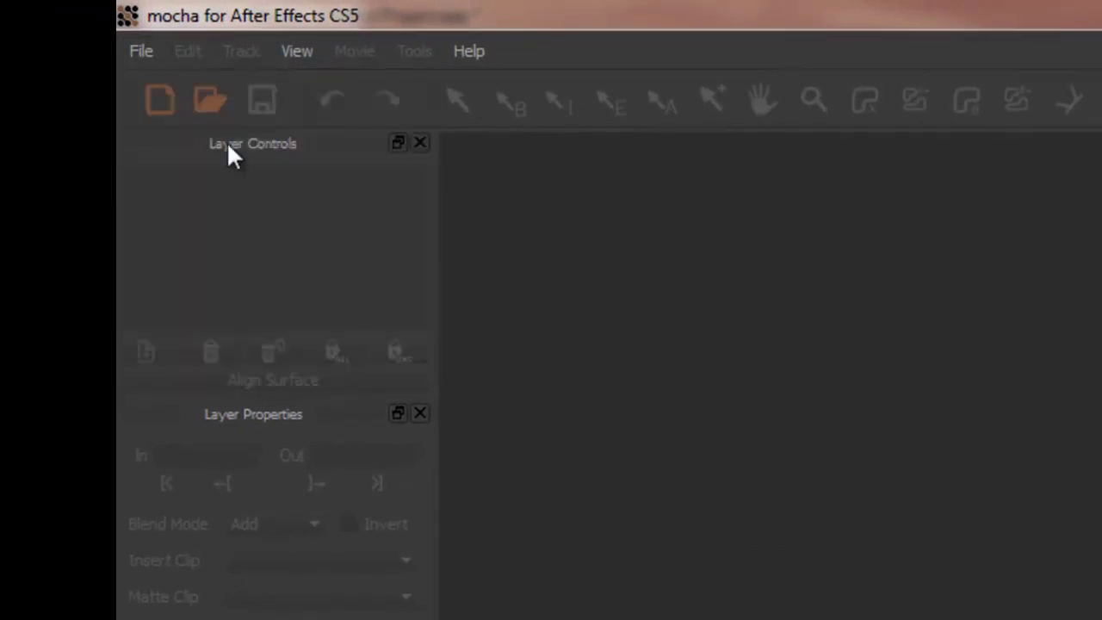
pyautogui.click(156, 100)
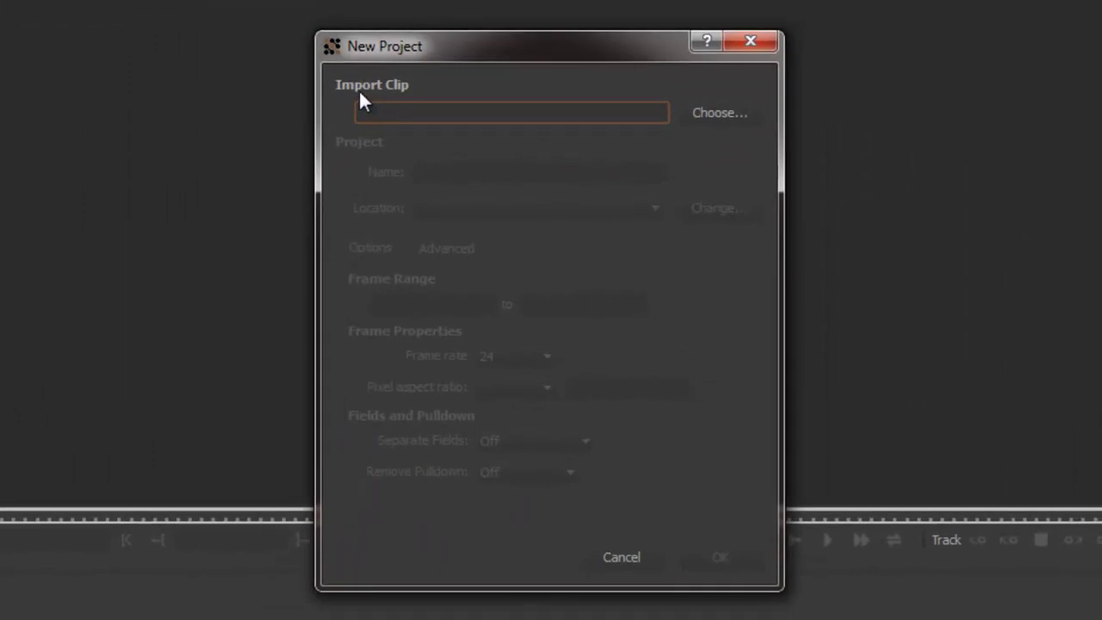
pyautogui.click(739, 114)
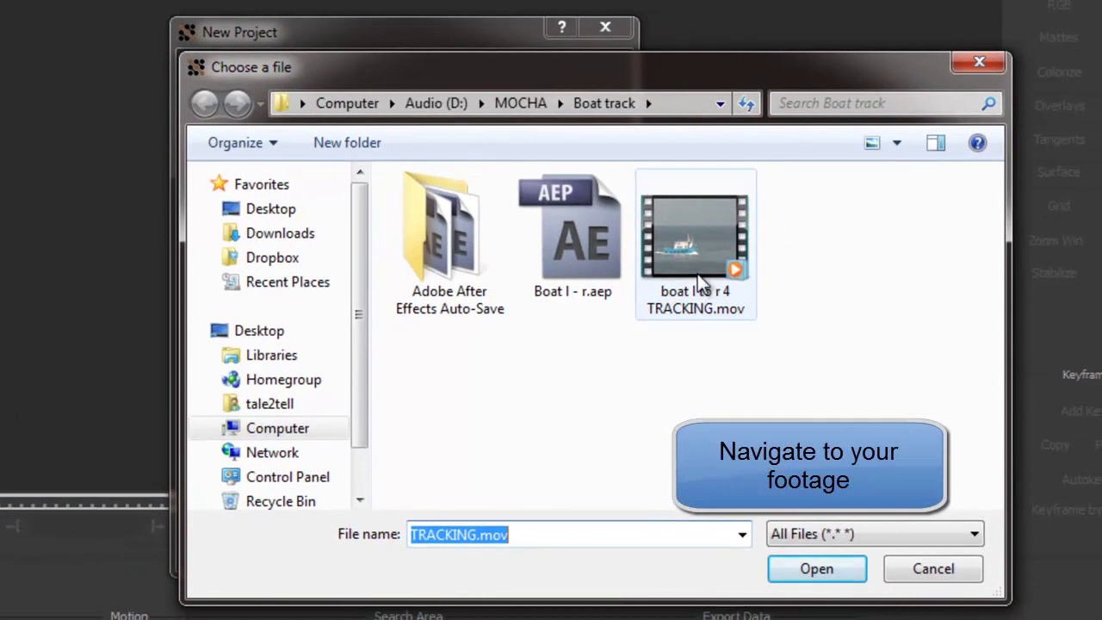
pyautogui.doubleClick(734, 277)
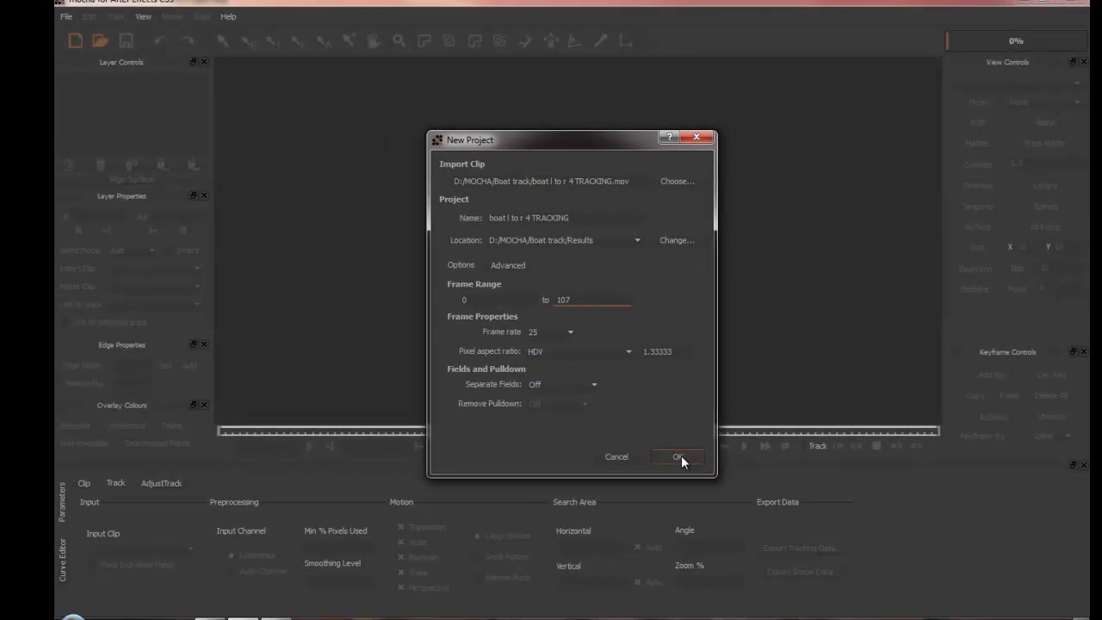
pyautogui.click(680, 457)
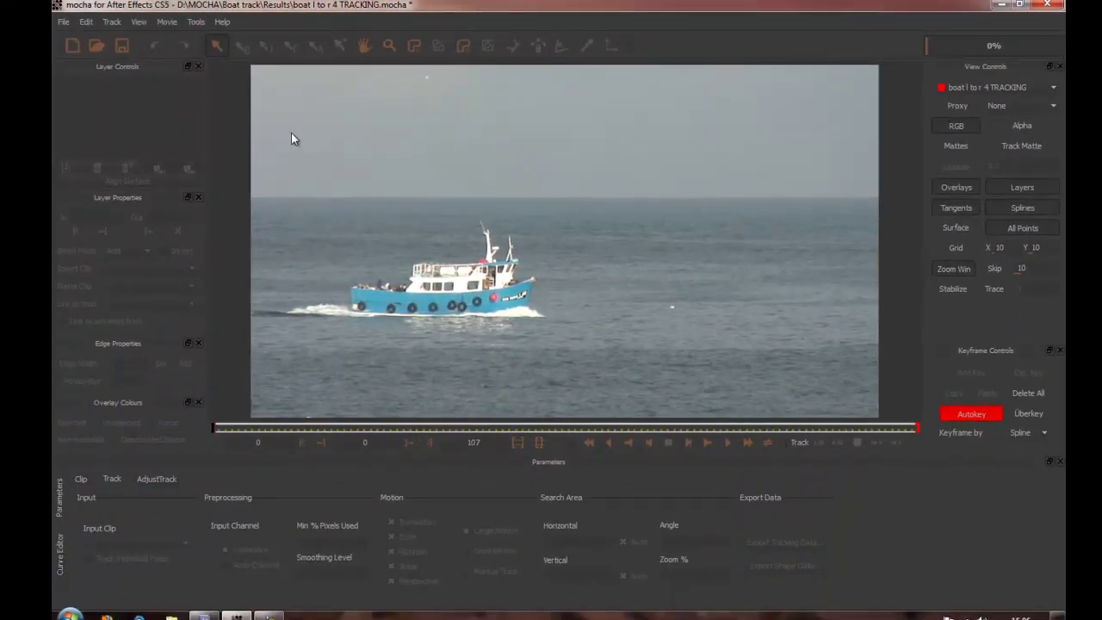
# - Review the output directory, cache directory and Cache Original Clip settings in the preferences, and accept them
pyautogui.click(62, 21)
pyautogui.click(78, 160)
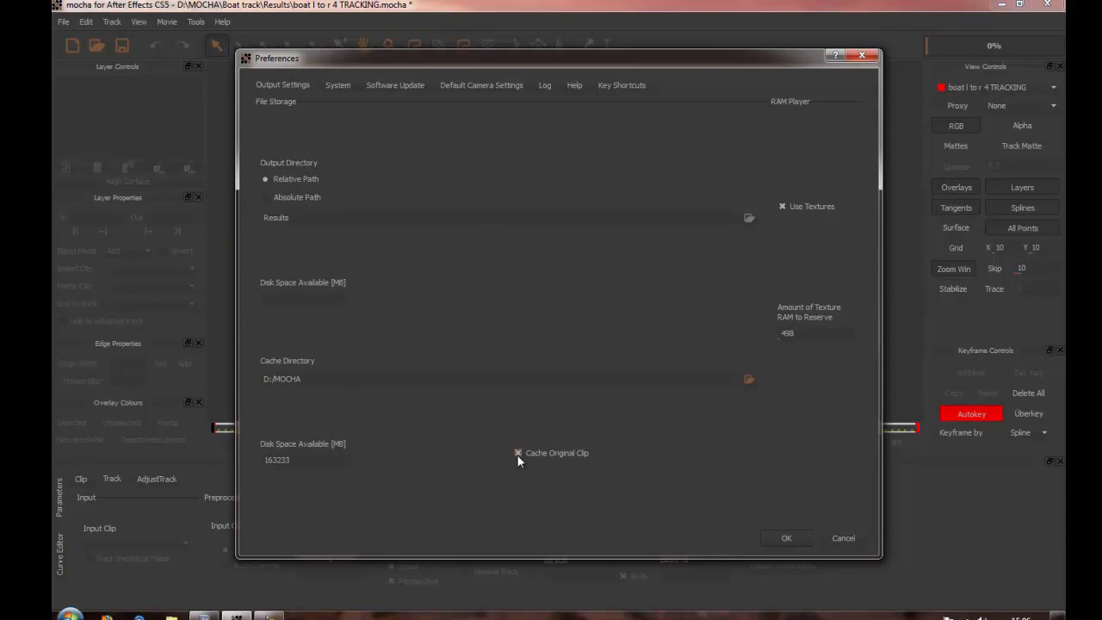
pyautogui.click(787, 538)
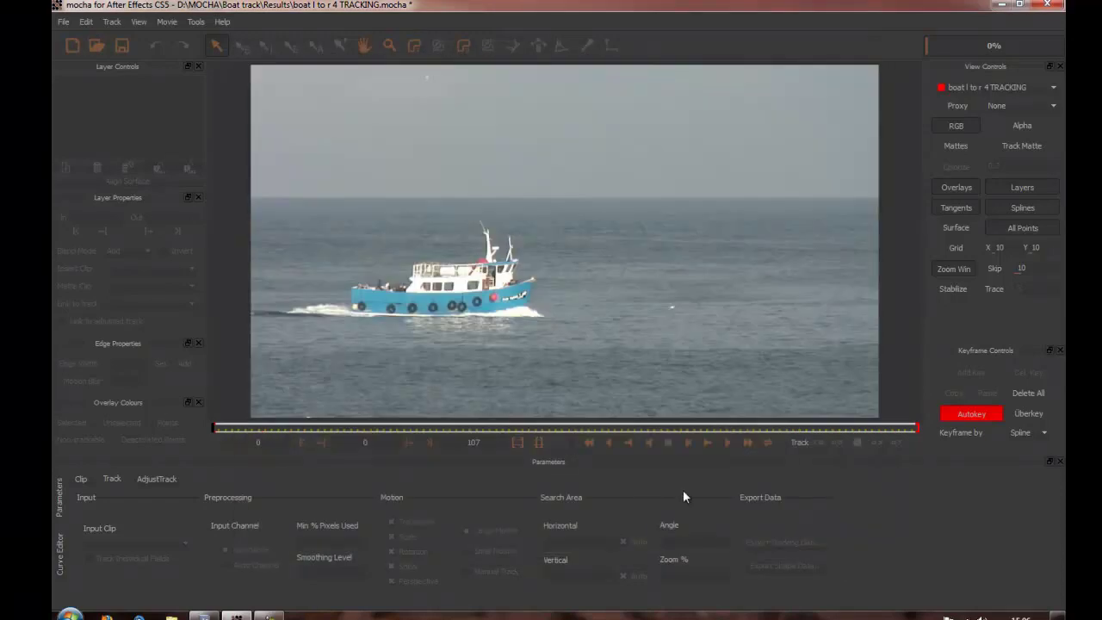
# - Go to frame 44 of the clip
pyautogui.click(728, 443)
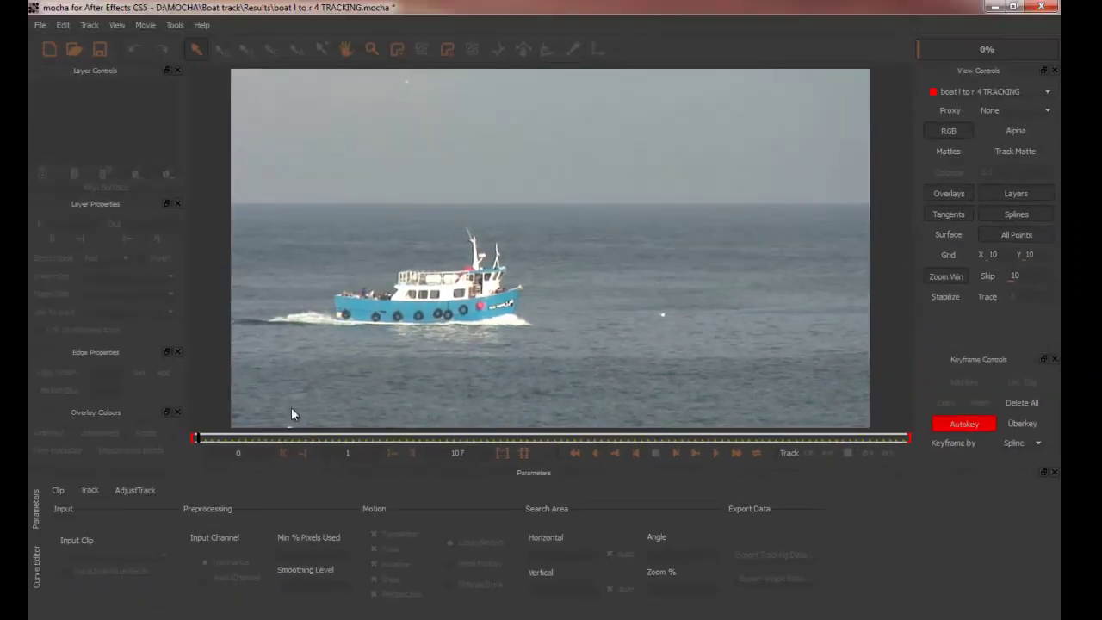
pyautogui.moveTo(198, 437); pyautogui.dragTo(488, 439)
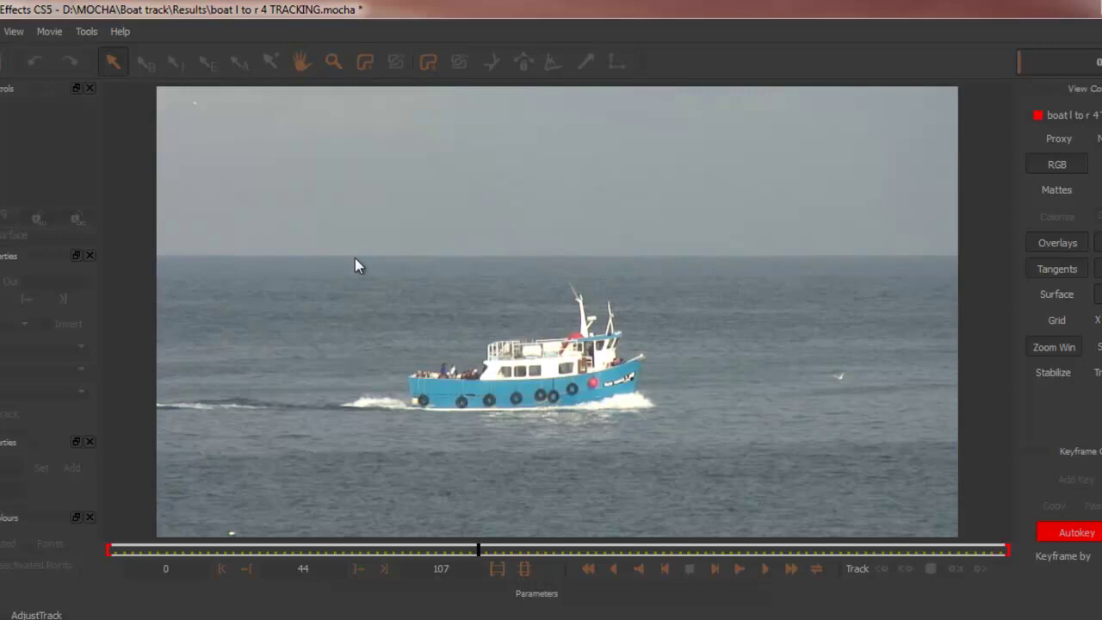
pyautogui.press('b')
pyautogui.moveTo(385, 341); pyautogui.dragTo(521, 278)
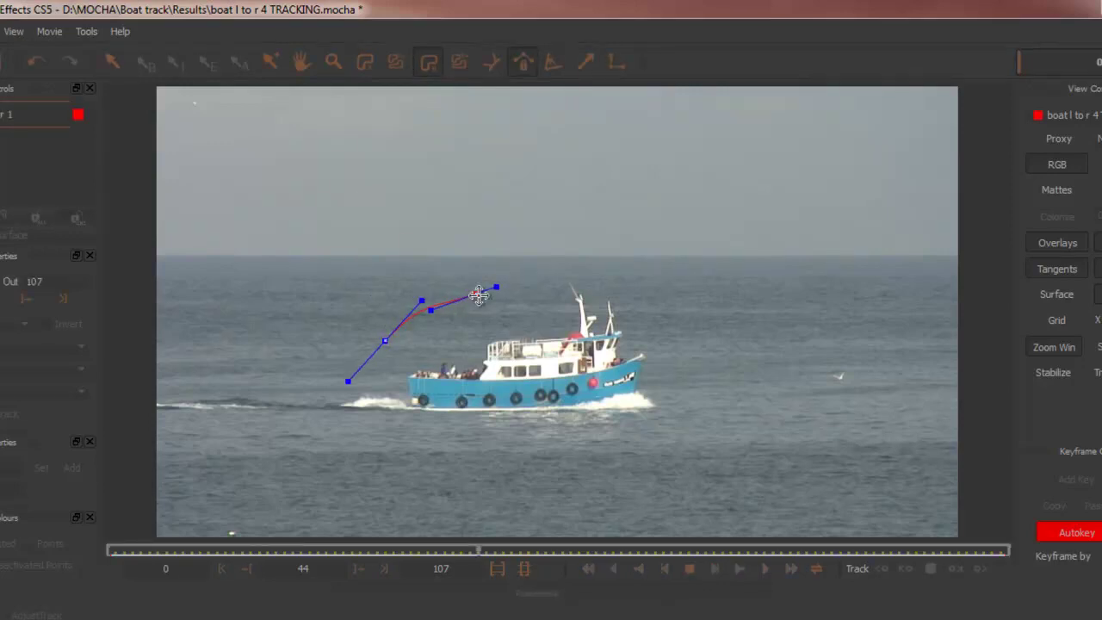
pyautogui.moveTo(415, 297); pyautogui.dragTo(198, 227)
pyautogui.moveTo(432, 233); pyautogui.dragTo(410, 256)
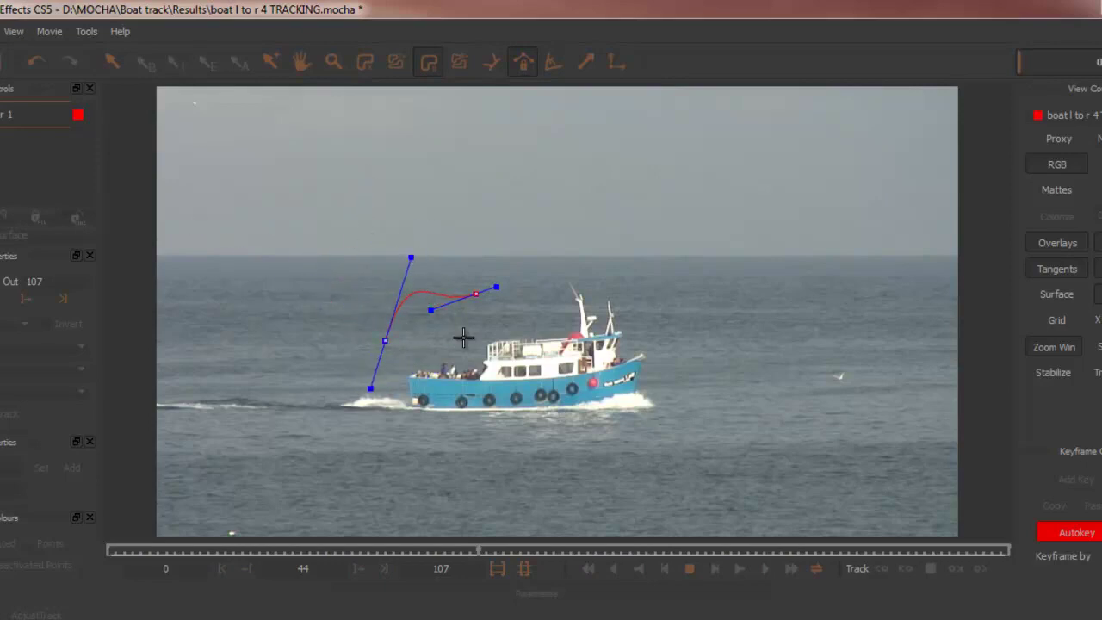
pyautogui.moveTo(430, 310); pyautogui.dragTo(442, 259)
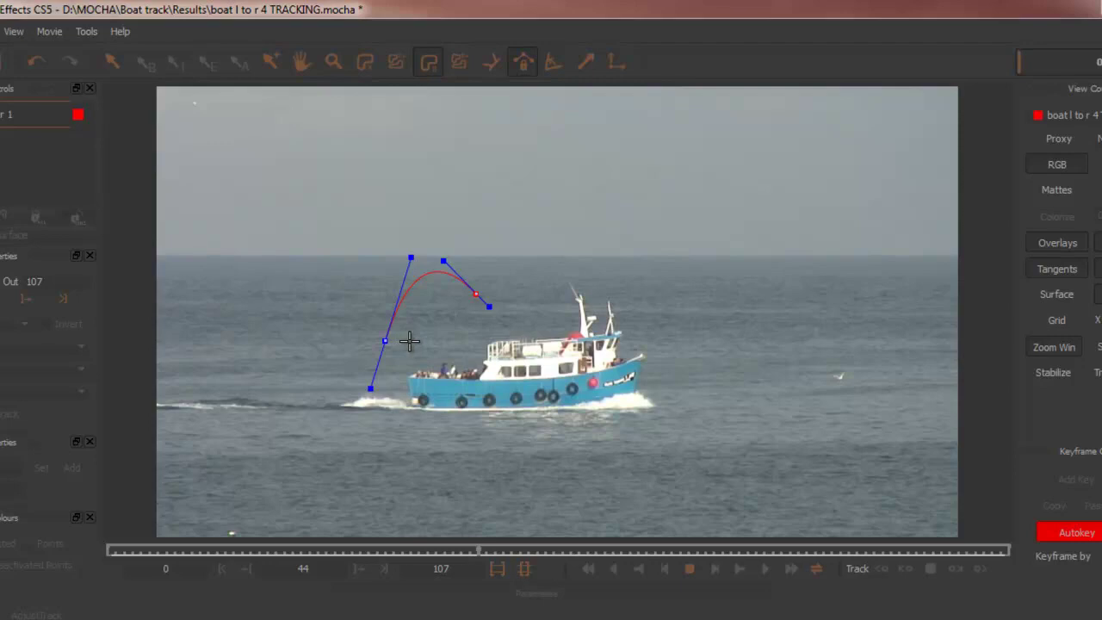
pyautogui.hotkey('ctrl', 'z')
pyautogui.hotkey('ctrl', 'z')
pyautogui.hotkey('ctrl', 'z')
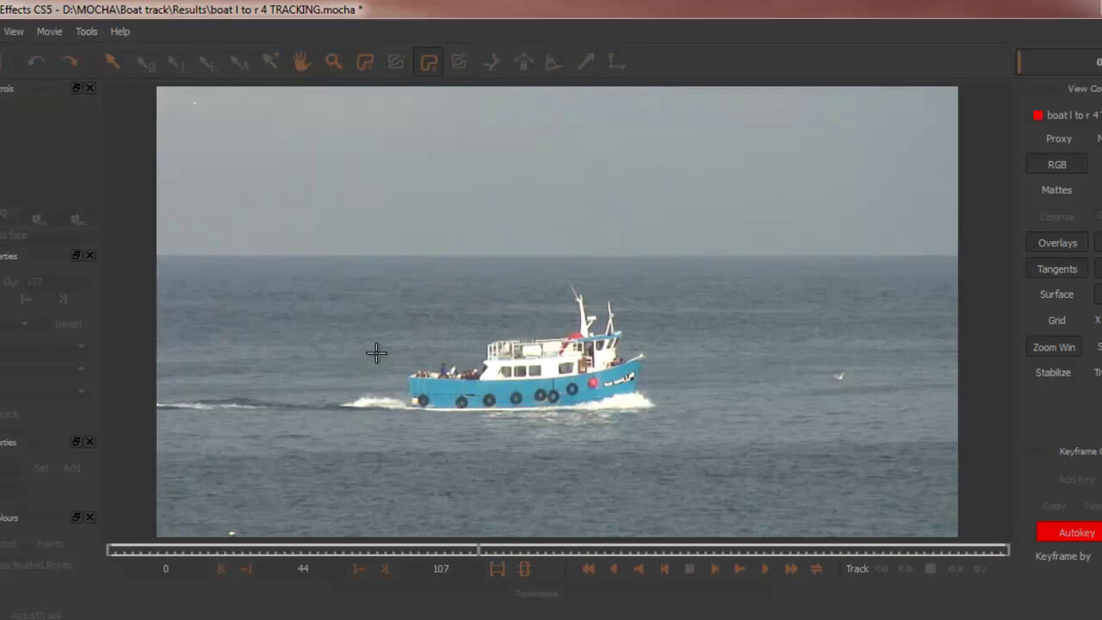
# - Draw a closed X-Spline loosely around the whole boat, from the stern over the roof and mast, past the bow and back below the waterline
pyautogui.click(365, 64)
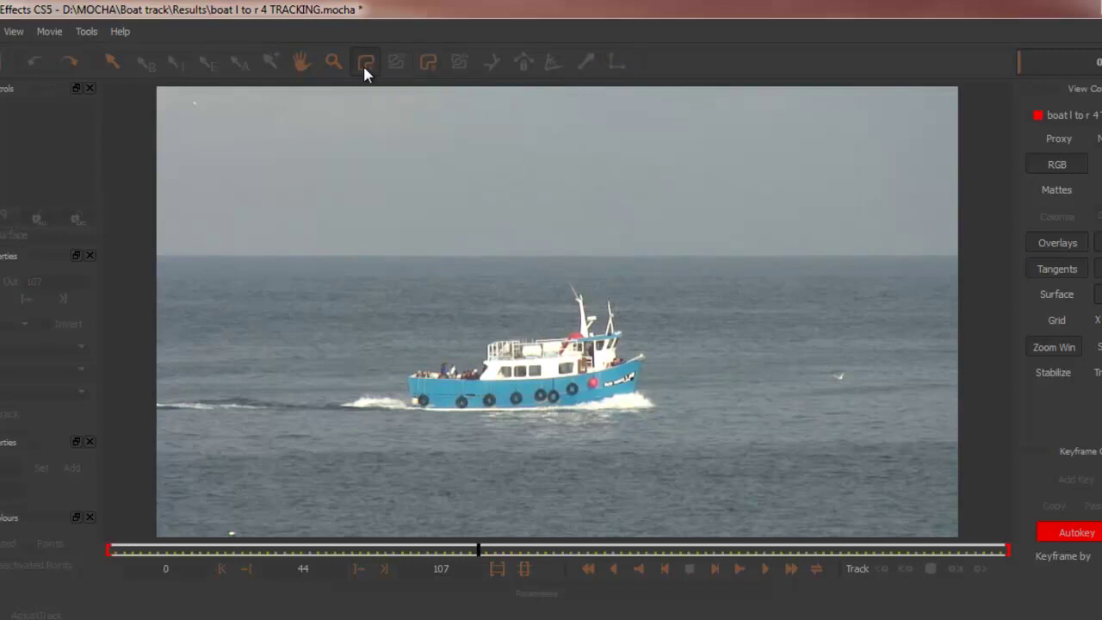
pyautogui.click(391, 366)
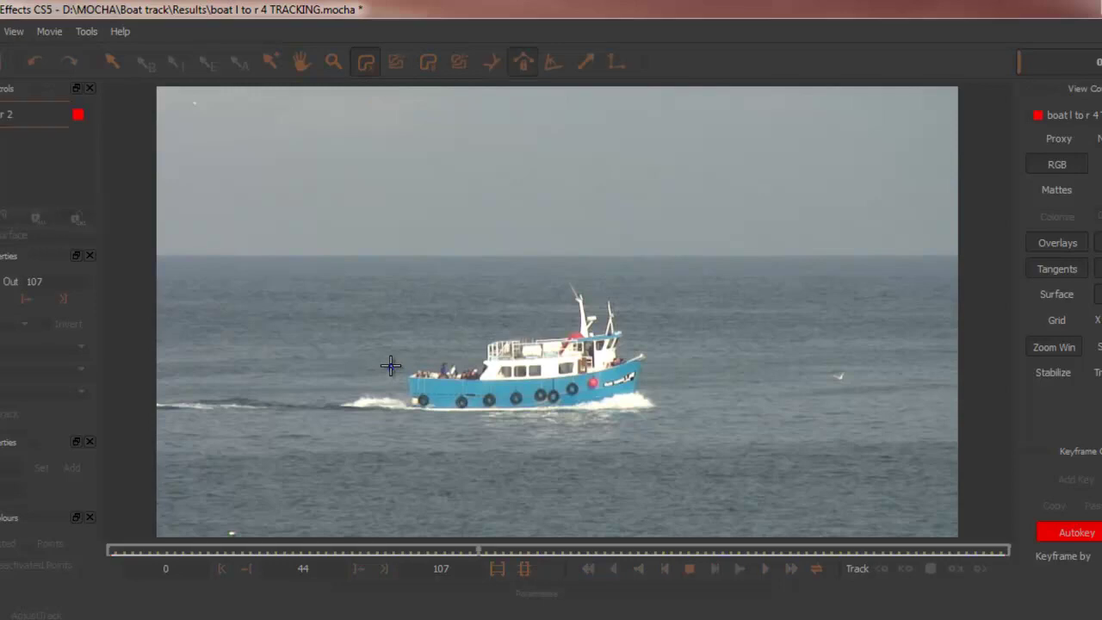
pyautogui.click(473, 358)
pyautogui.click(489, 318)
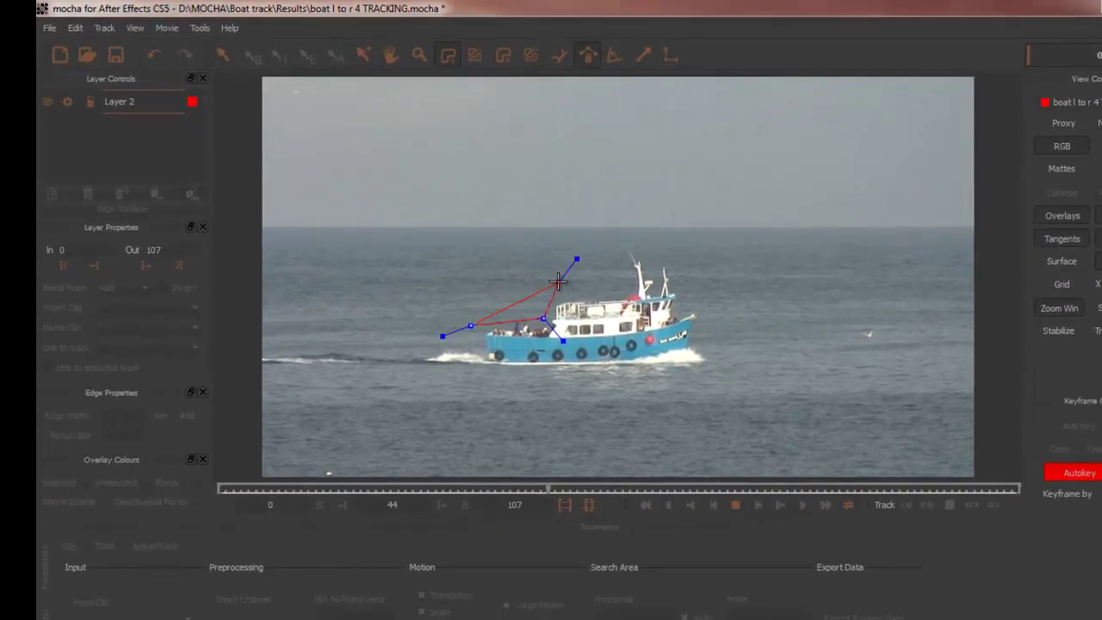
pyautogui.click(623, 273)
pyautogui.click(624, 230)
pyautogui.click(674, 255)
pyautogui.click(691, 272)
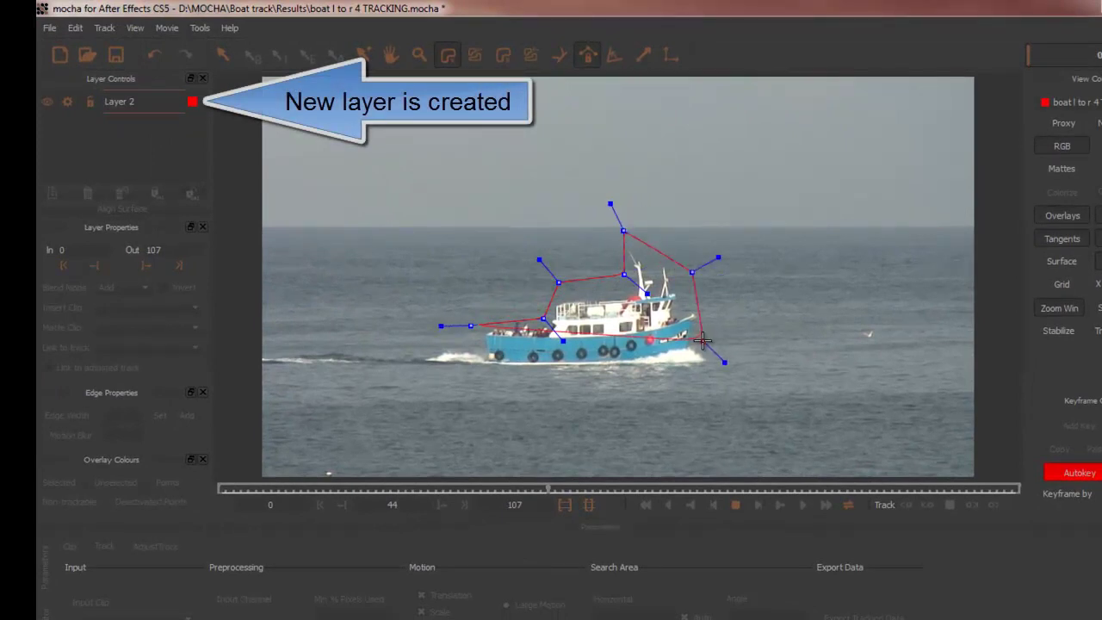
pyautogui.click(704, 343)
pyautogui.click(699, 382)
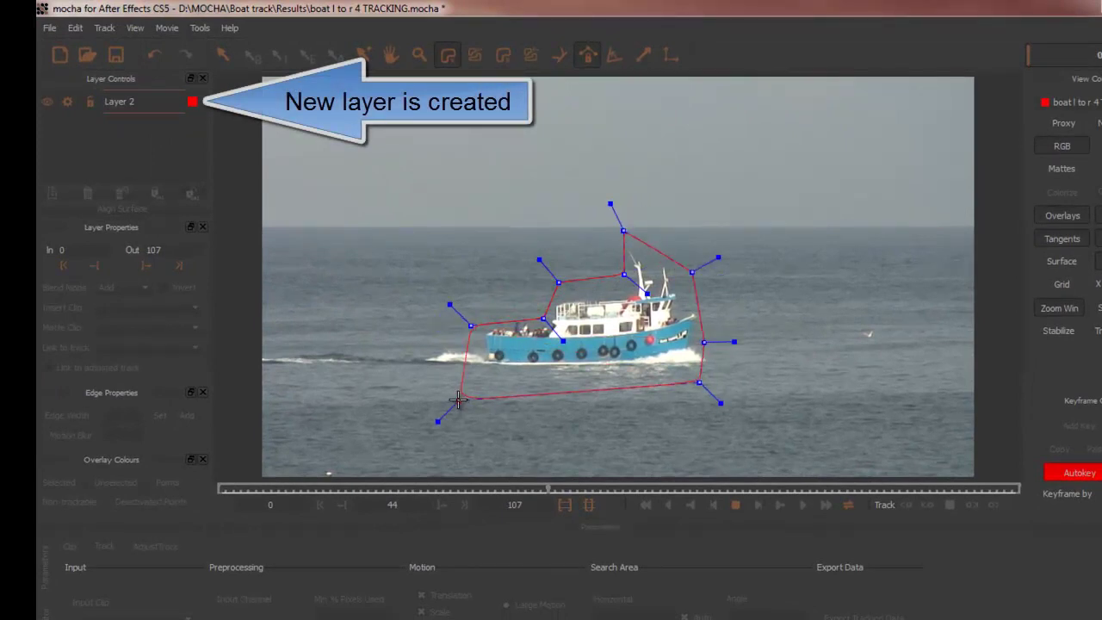
pyautogui.click(463, 394)
pyautogui.click(470, 324)
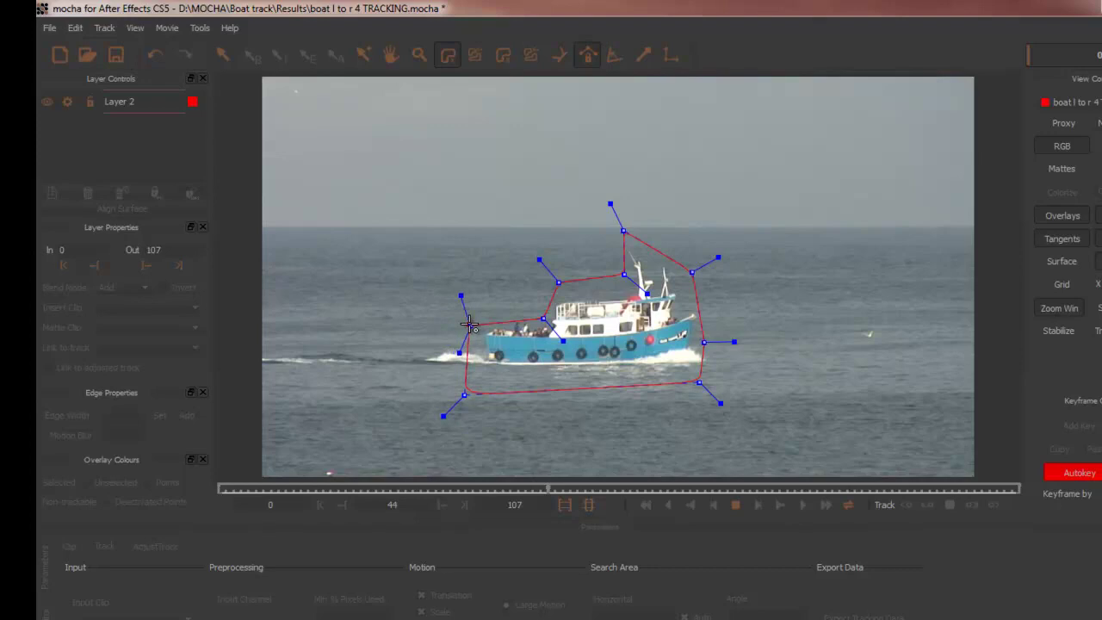
pyautogui.moveTo(470, 324); pyautogui.dragTo(468, 357)
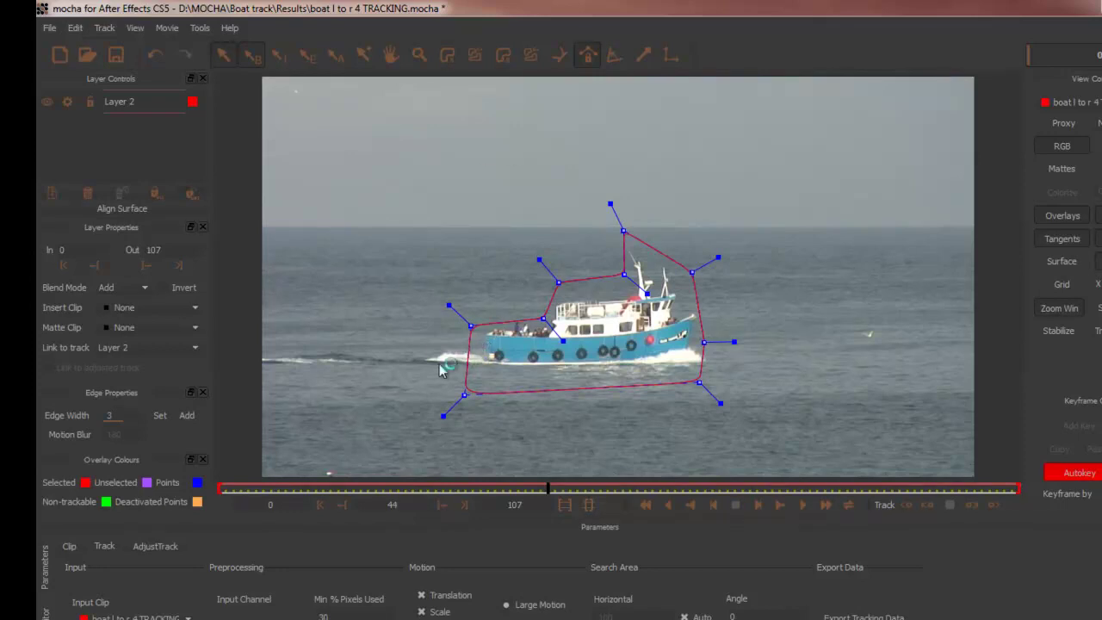
# - Tighten the spline's lower edge by moving the bottom stern and bottom bow points closer to the hull
pyautogui.moveTo(465, 393); pyautogui.dragTo(464, 374)
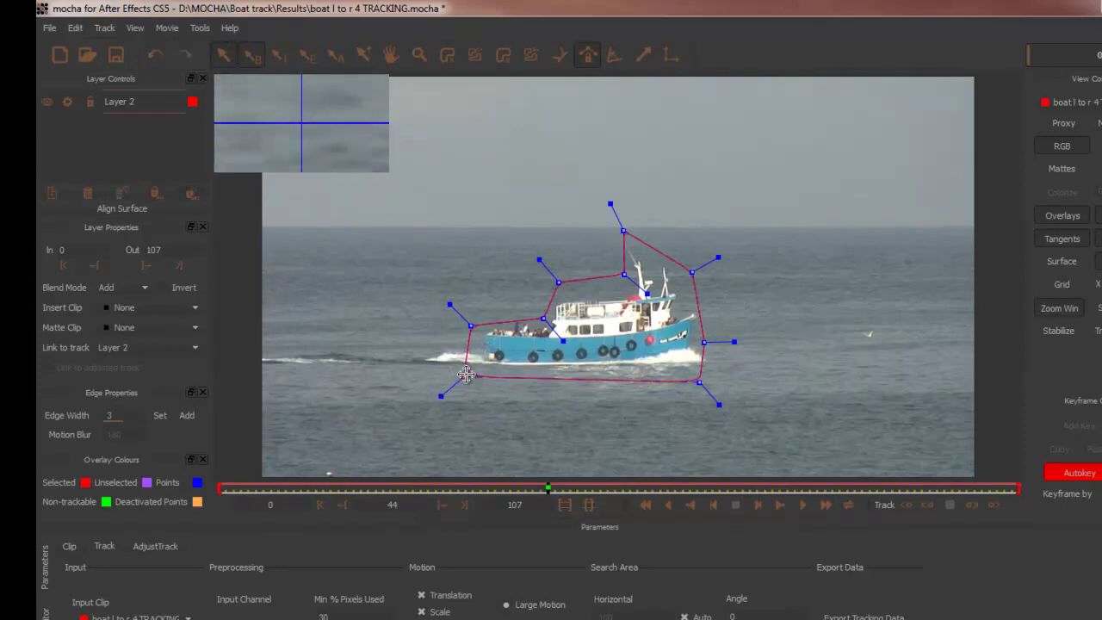
pyautogui.moveTo(699, 378); pyautogui.dragTo(703, 324)
pyautogui.moveTo(704, 367); pyautogui.dragTo(705, 377)
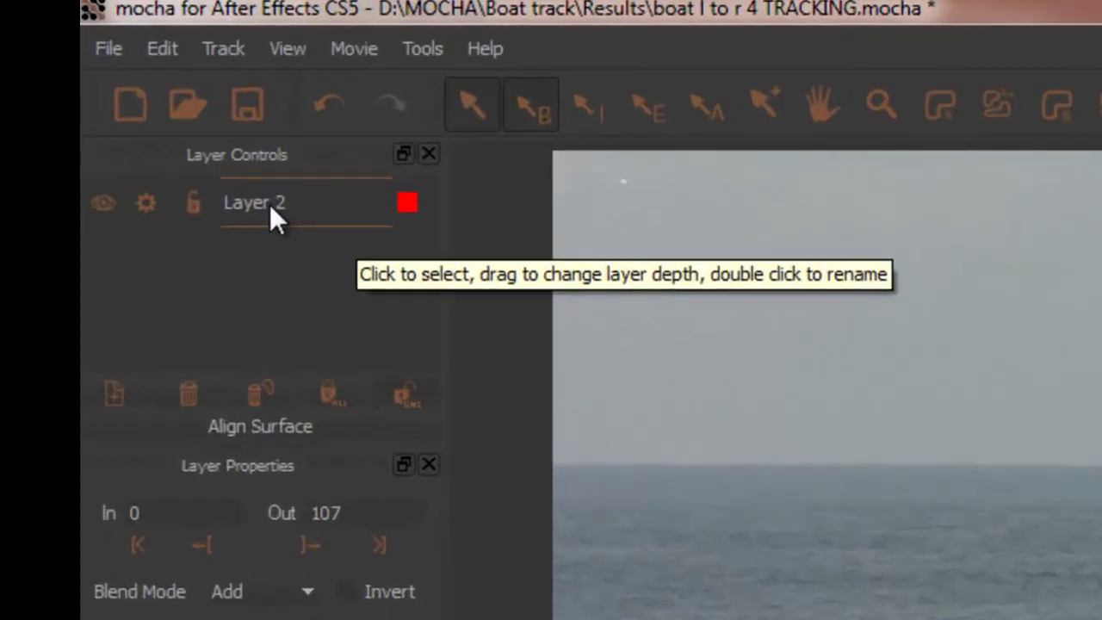
# - Rename the spline layer Boat - Track
pyautogui.doubleClick(270, 208)
pyautogui.moveTo(270, 208); pyautogui.dragTo(111, 209)
pyautogui.write('Boat - Track')
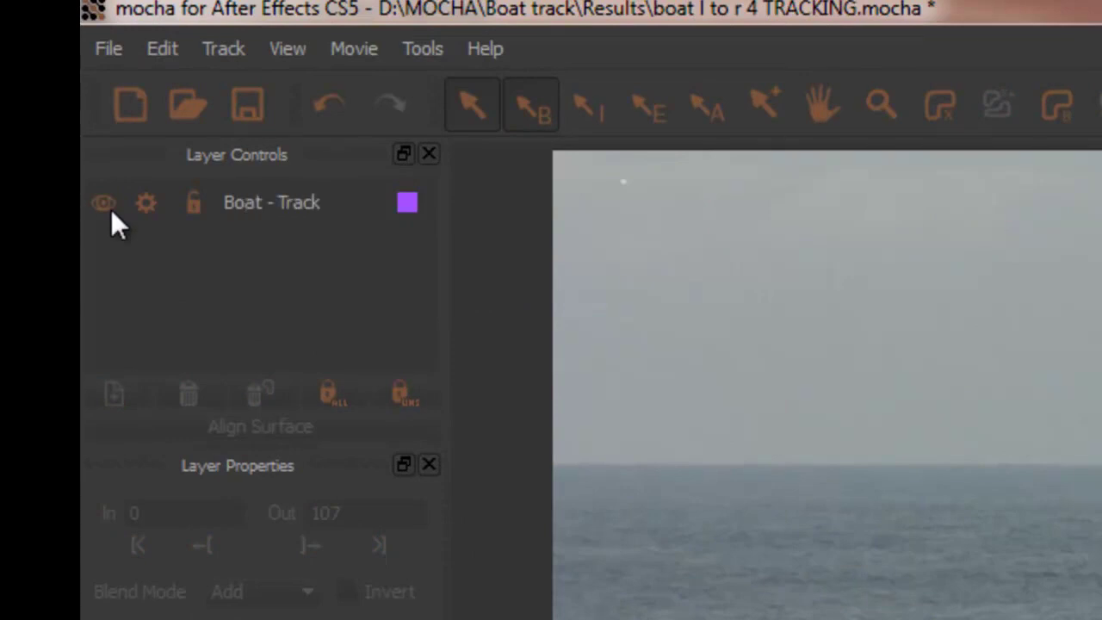
pyautogui.press('Return')
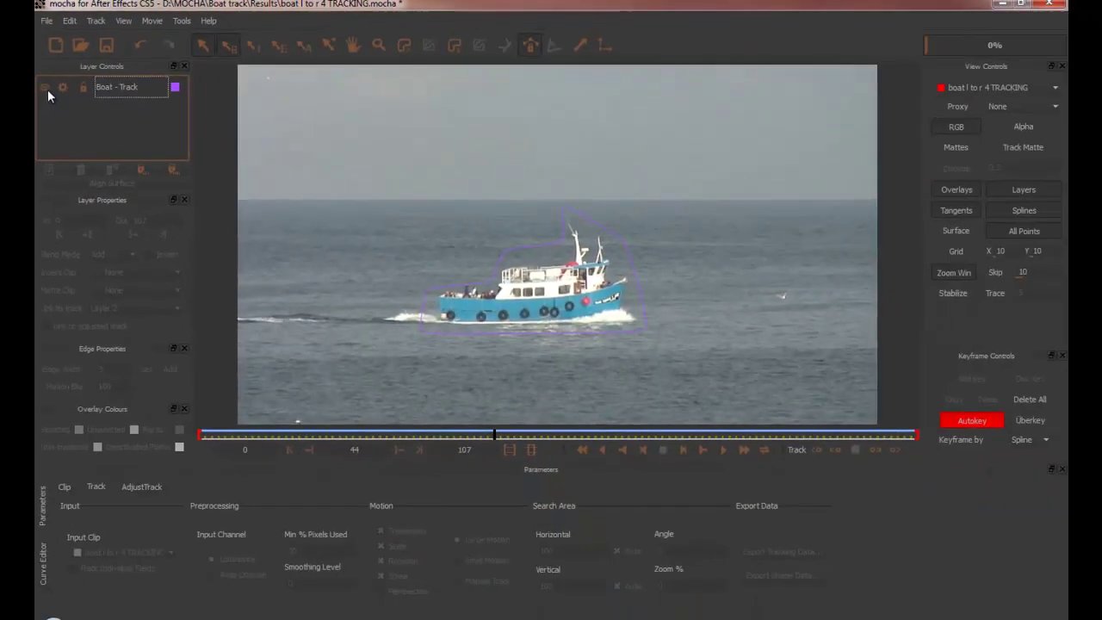
# - Select the Boat - Track layer and round the spline's two stern corners by shortening their point handles
pyautogui.click(121, 88)
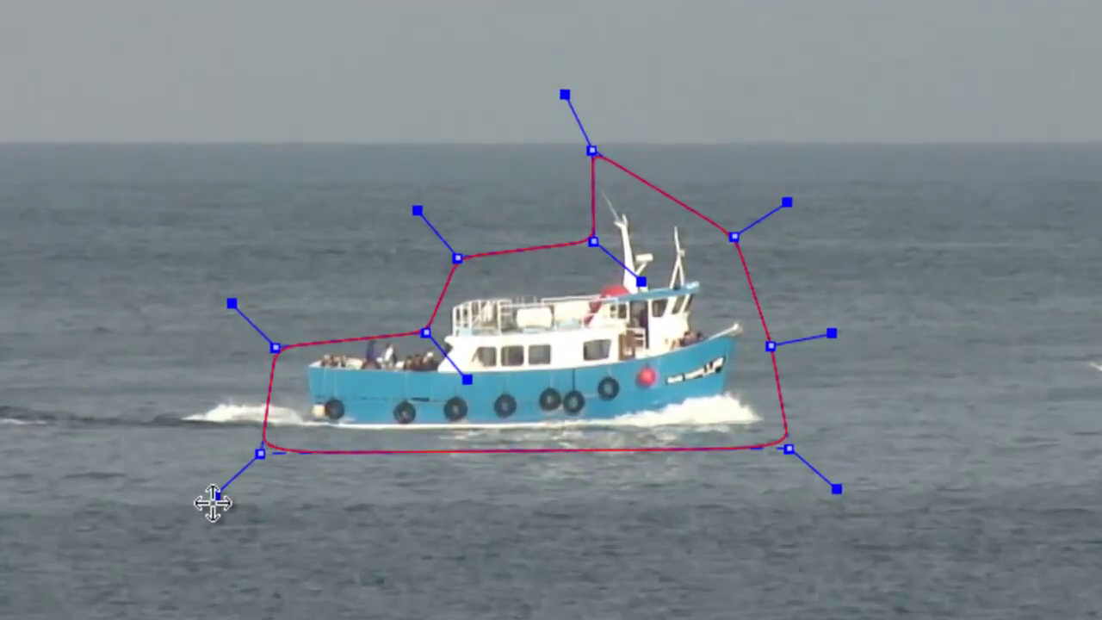
pyautogui.moveTo(213, 504); pyautogui.dragTo(205, 504)
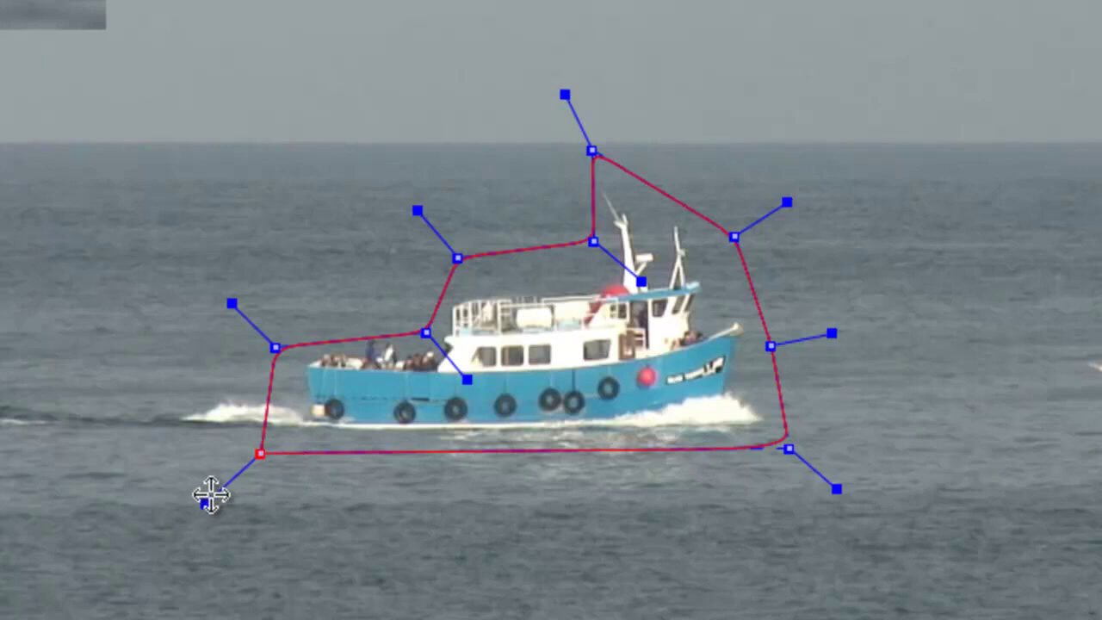
pyautogui.moveTo(196, 502); pyautogui.dragTo(222, 488)
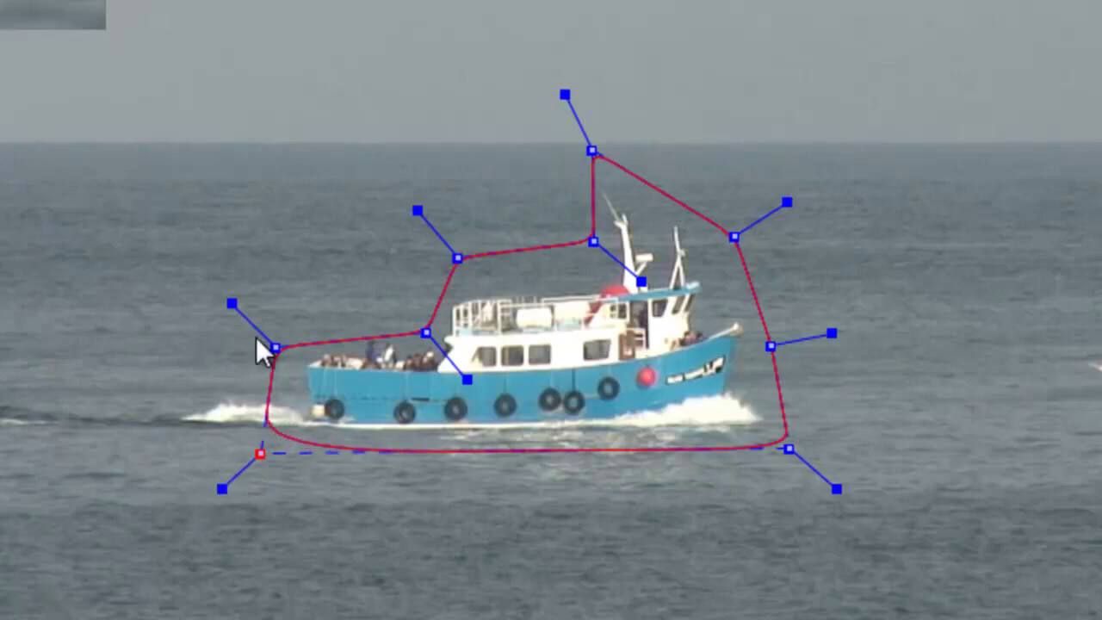
pyautogui.moveTo(231, 303)
pyautogui.mouseDown()
pyautogui.moveTo(249, 319)
pyautogui.moveTo(233, 305)
pyautogui.mouseUp()
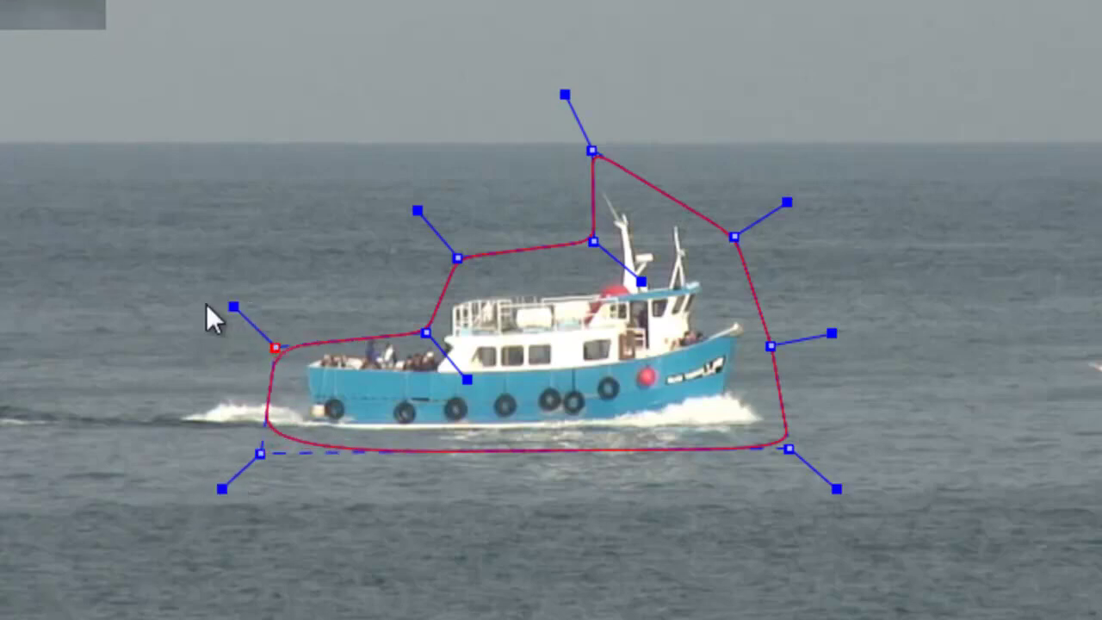
# - Soften the spline's roof corner, sharpen the mast-top and lower stern corners, and shift the point behind the mast slightly toward the stern
pyautogui.moveTo(418, 207)
pyautogui.mouseDown()
pyautogui.moveTo(436, 216)
pyautogui.moveTo(416, 198)
pyautogui.moveTo(428, 221)
pyautogui.mouseUp()
pyautogui.moveTo(568, 96)
pyautogui.mouseDown()
pyautogui.moveTo(581, 104)
pyautogui.moveTo(567, 91)
pyautogui.mouseUp()
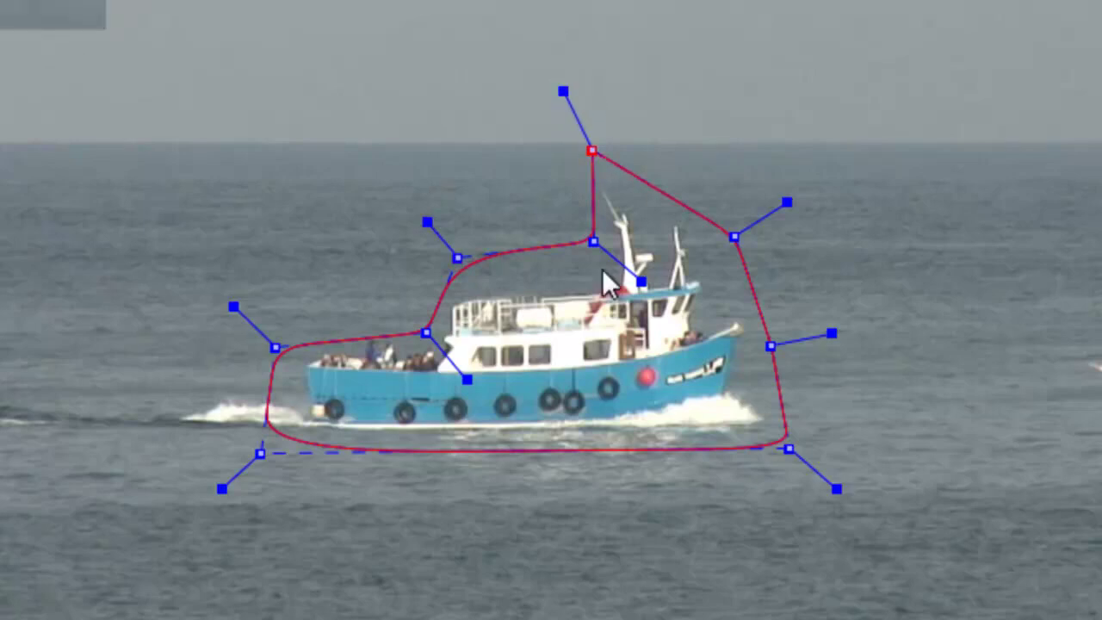
pyautogui.moveTo(593, 241); pyautogui.dragTo(580, 243)
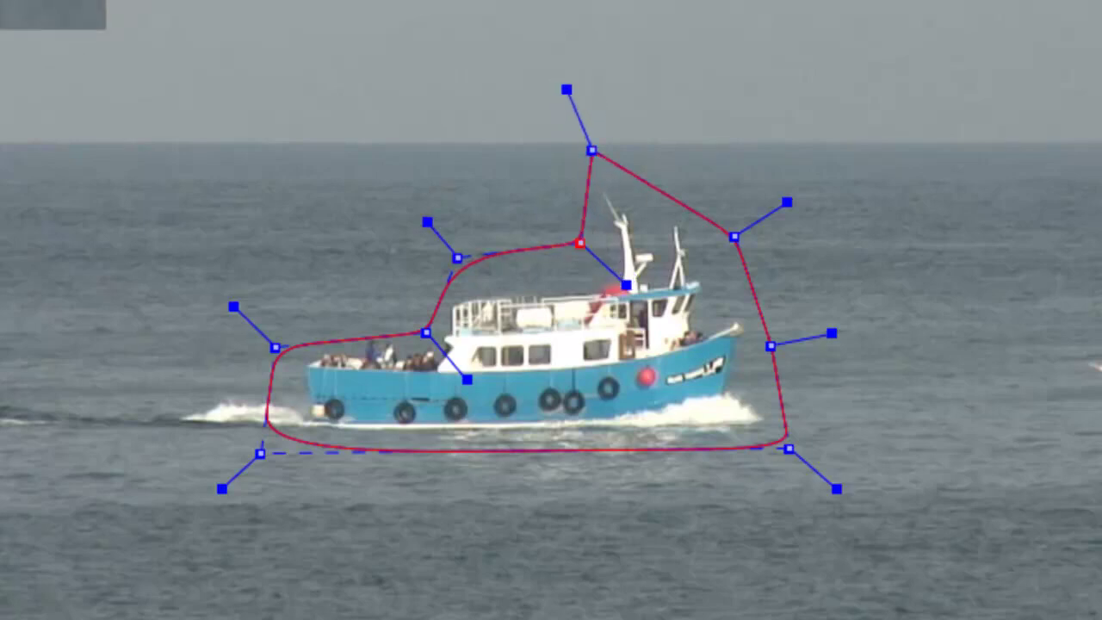
pyautogui.moveTo(222, 488)
pyautogui.mouseDown()
pyautogui.moveTo(204, 502)
pyautogui.moveTo(215, 497)
pyautogui.mouseUp()
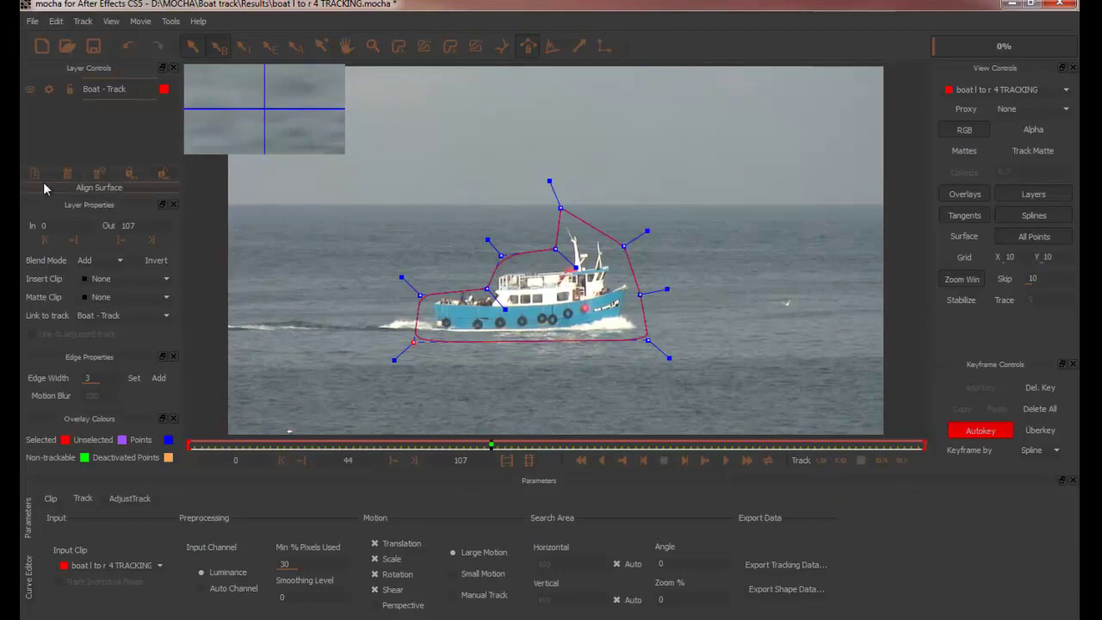
# - Track the boat spline backwards from frame 44 to frame 0 and forwards to frame 107, and play back the track
pyautogui.click(824, 465)
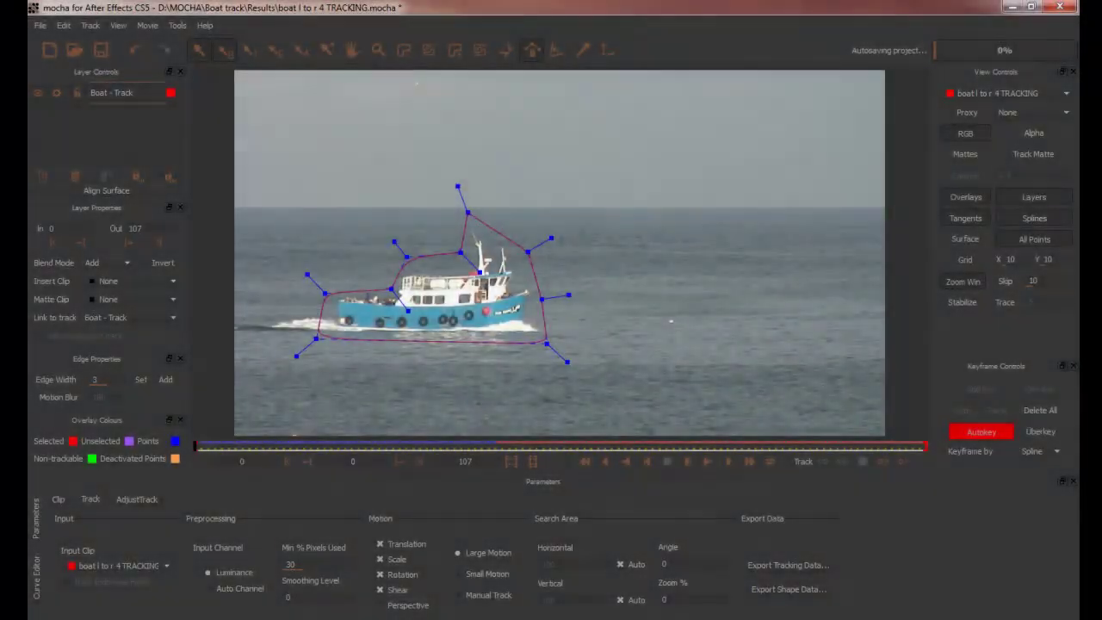
pyautogui.moveTo(198, 445); pyautogui.dragTo(477, 448)
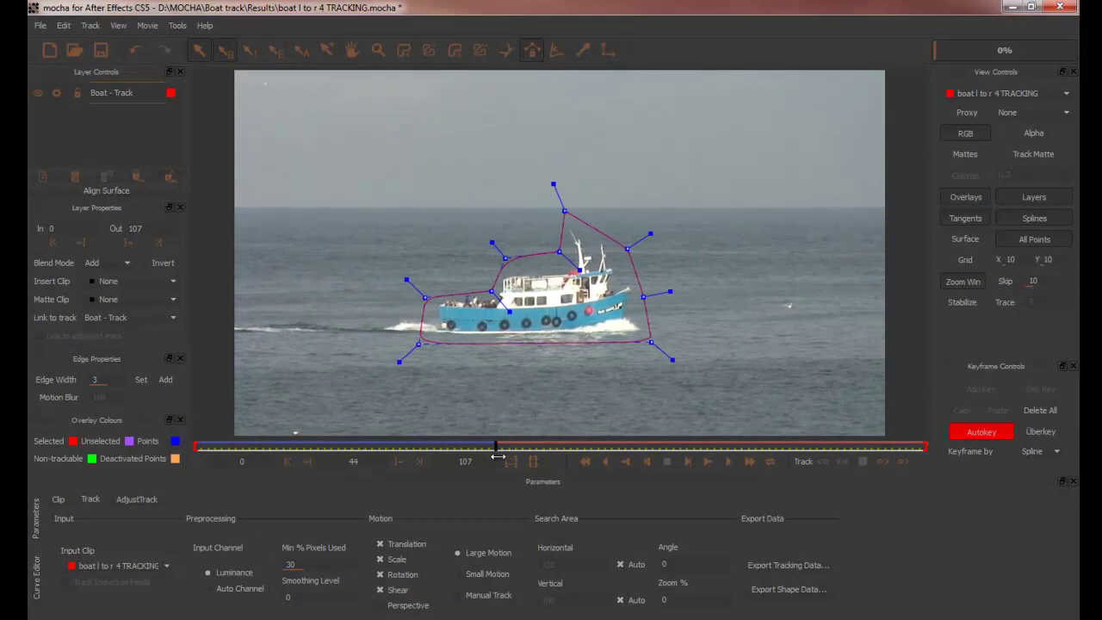
pyautogui.moveTo(584, 469); pyautogui.dragTo(509, 467)
pyautogui.click(904, 463)
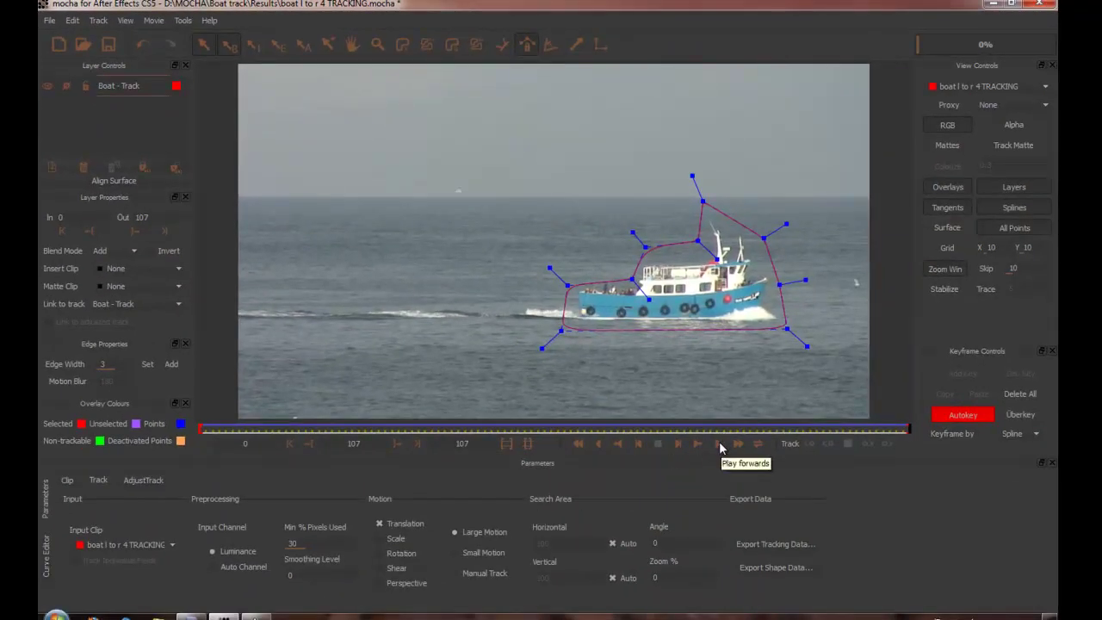
pyautogui.click(720, 445)
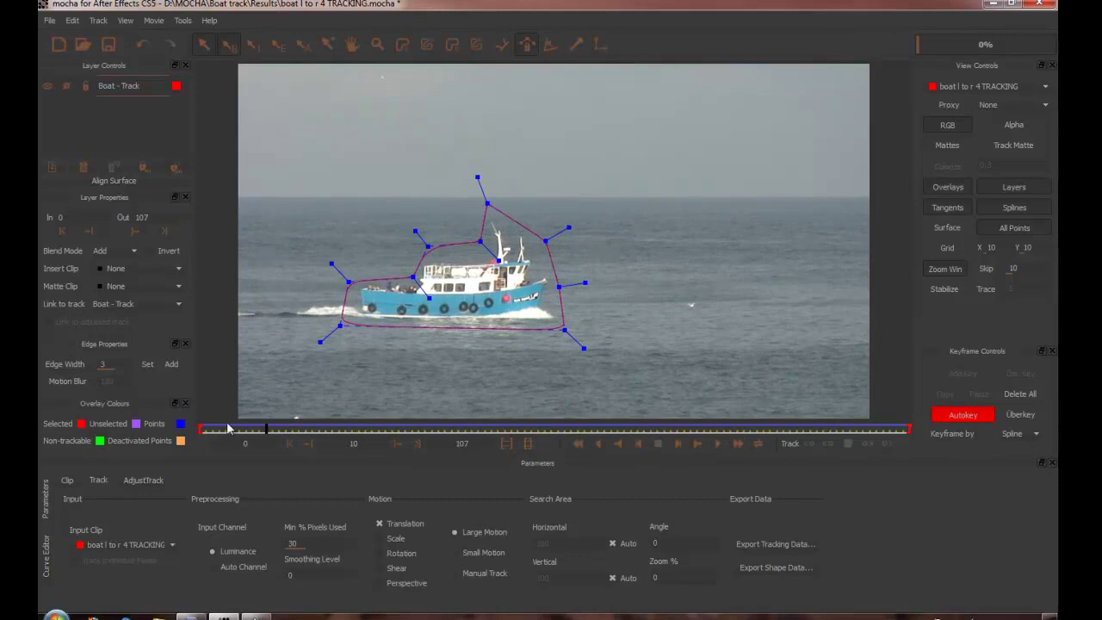
pyautogui.moveTo(267, 428); pyautogui.dragTo(585, 431)
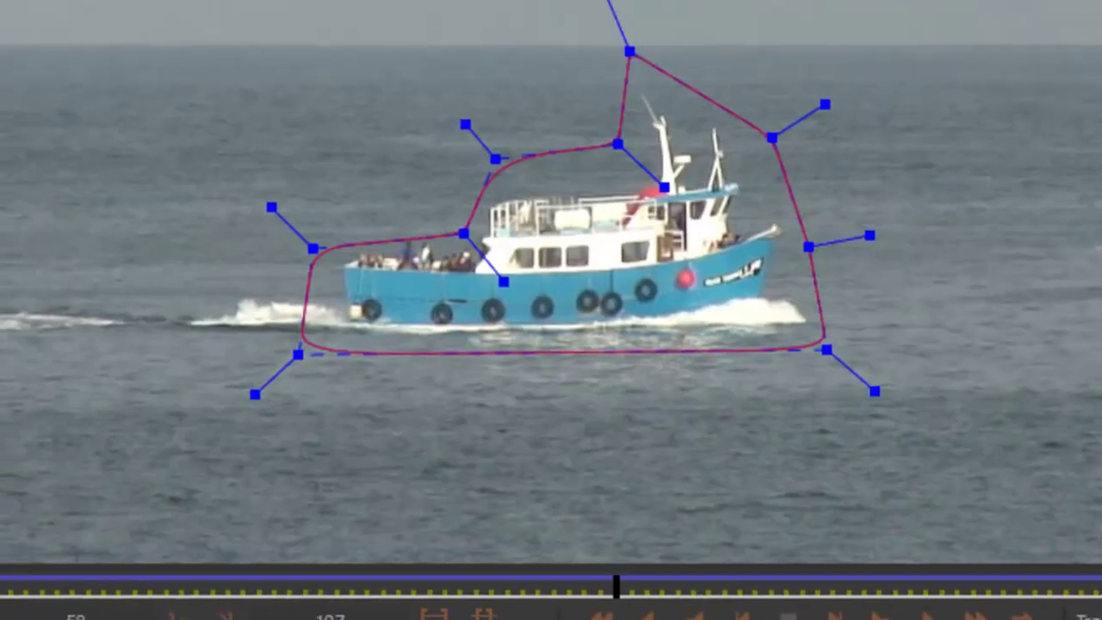
# - Export the tracking data as After Effects Transform Data (anchor point, position, scale and rotation) to the clipboard
pyautogui.click(568, 422)
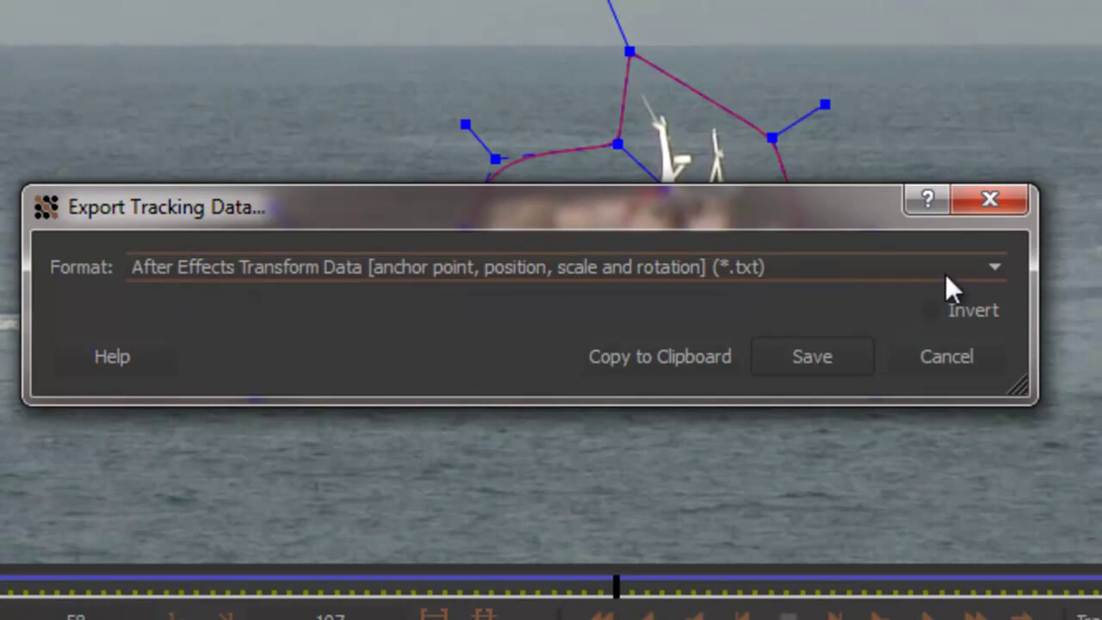
pyautogui.click(1004, 265)
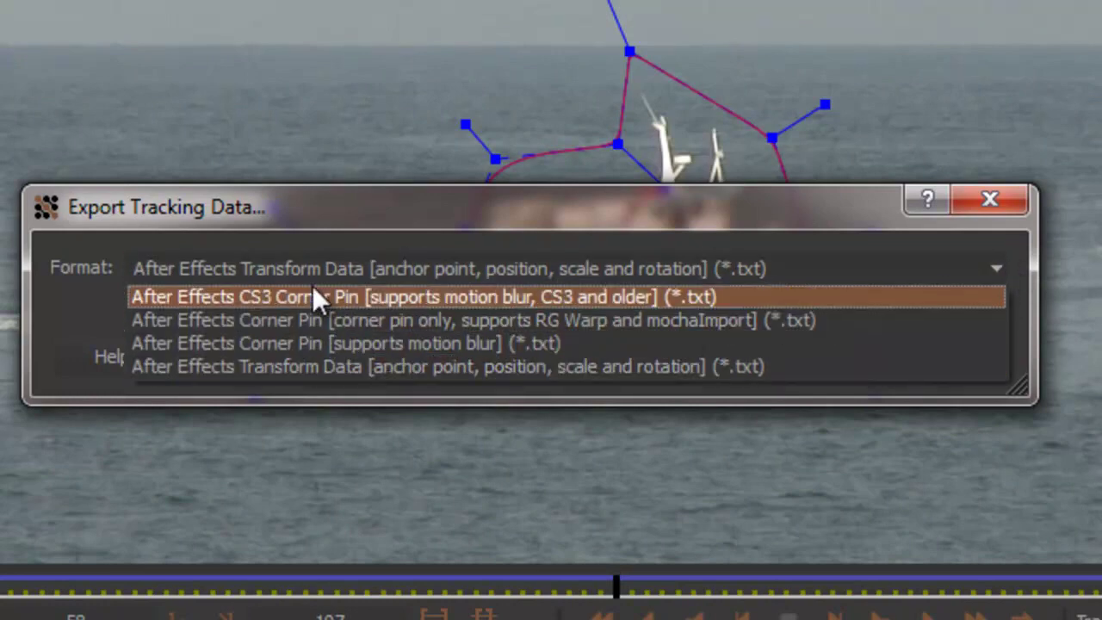
pyautogui.click(309, 367)
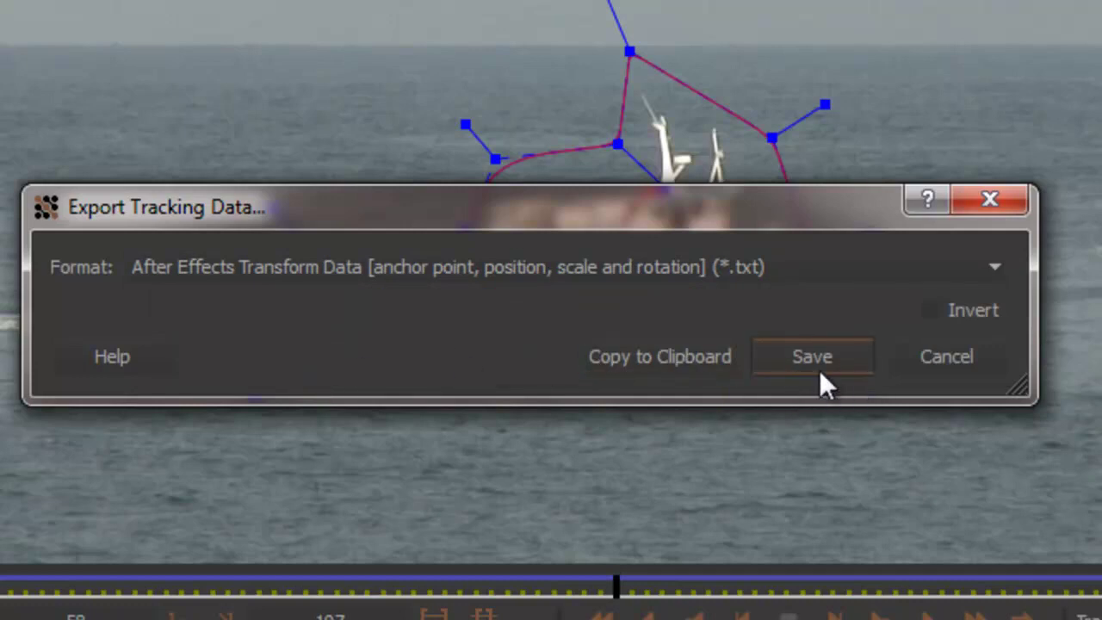
pyautogui.click(652, 365)
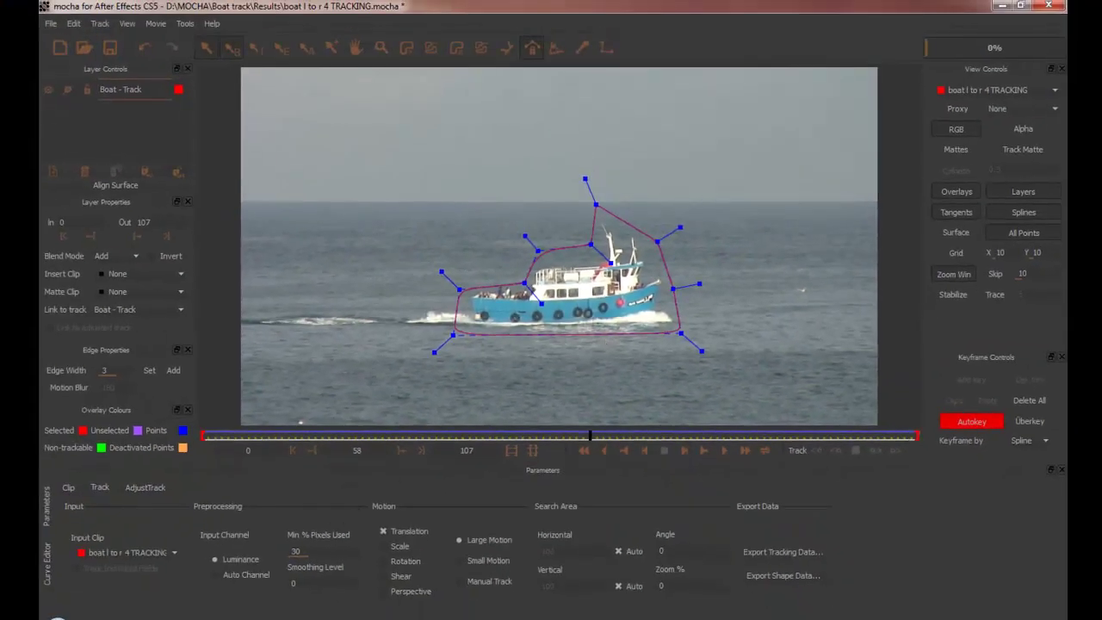
# - Switch to After Effects, add the text "I feel seasick" above the boat and rotate it to about -21.6°
pyautogui.hotkey('alt', 'Tab')
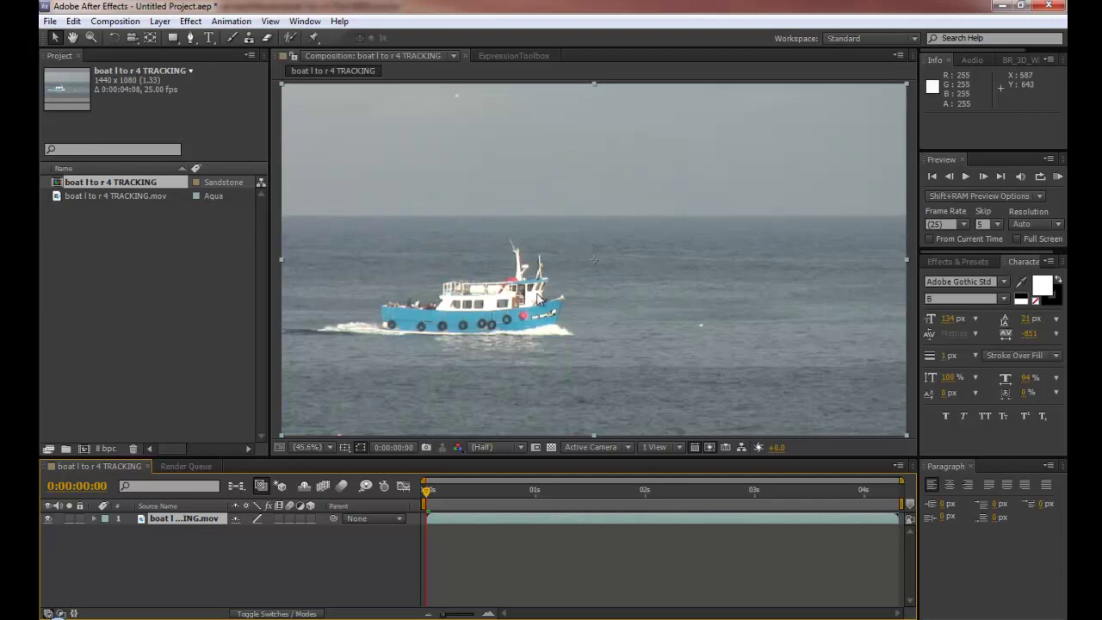
pyautogui.click(210, 37)
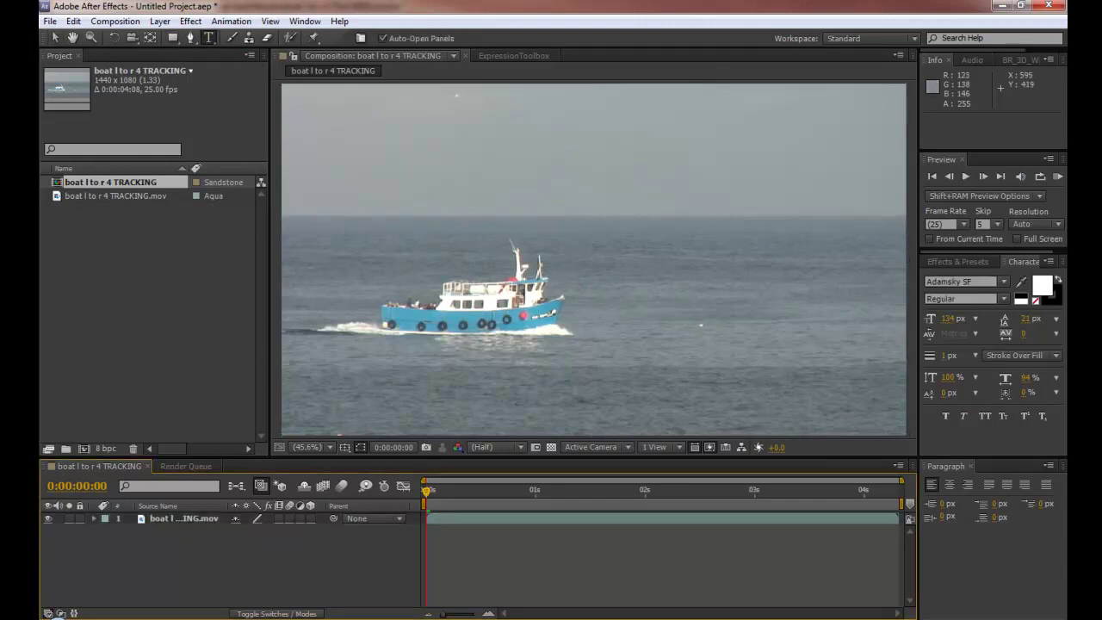
pyautogui.click(540, 221)
pyautogui.write('I fee')
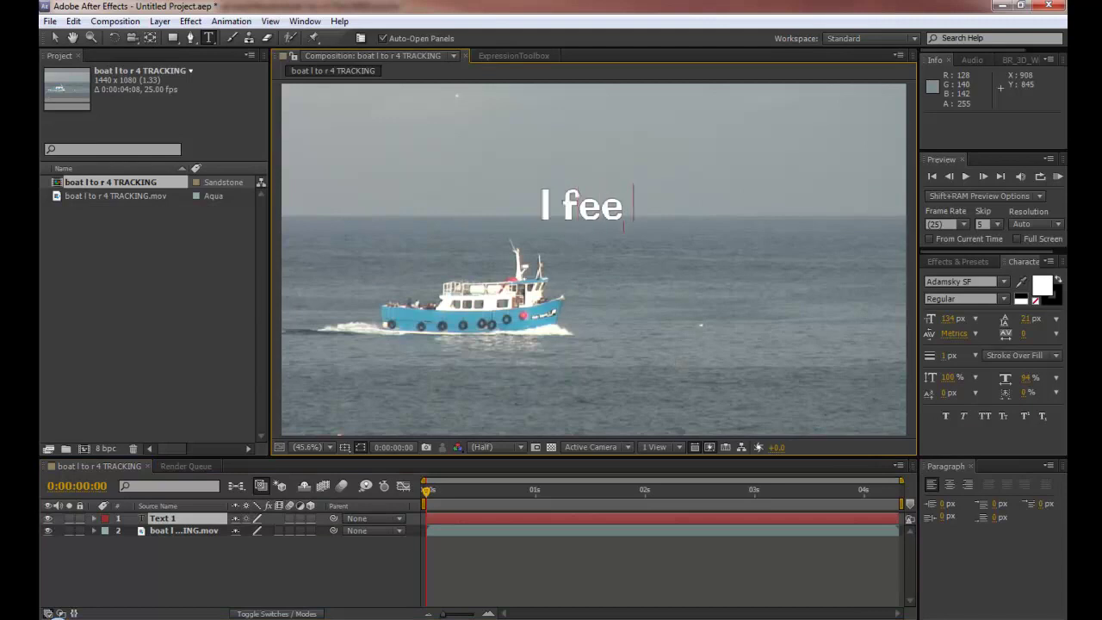
pyautogui.write('l seasick')
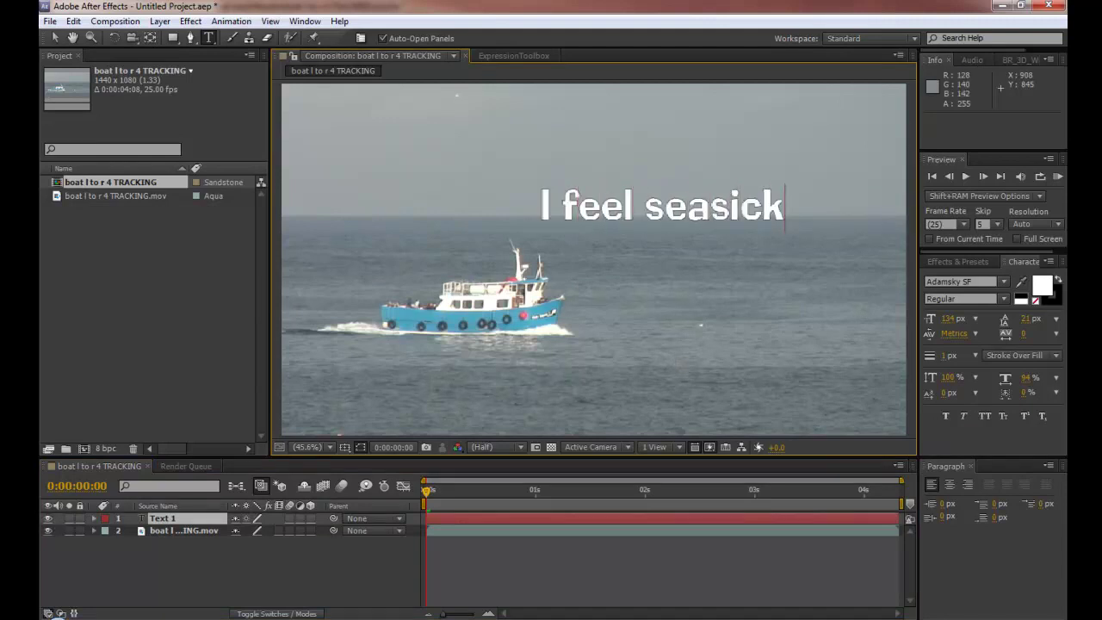
pyautogui.click(55, 39)
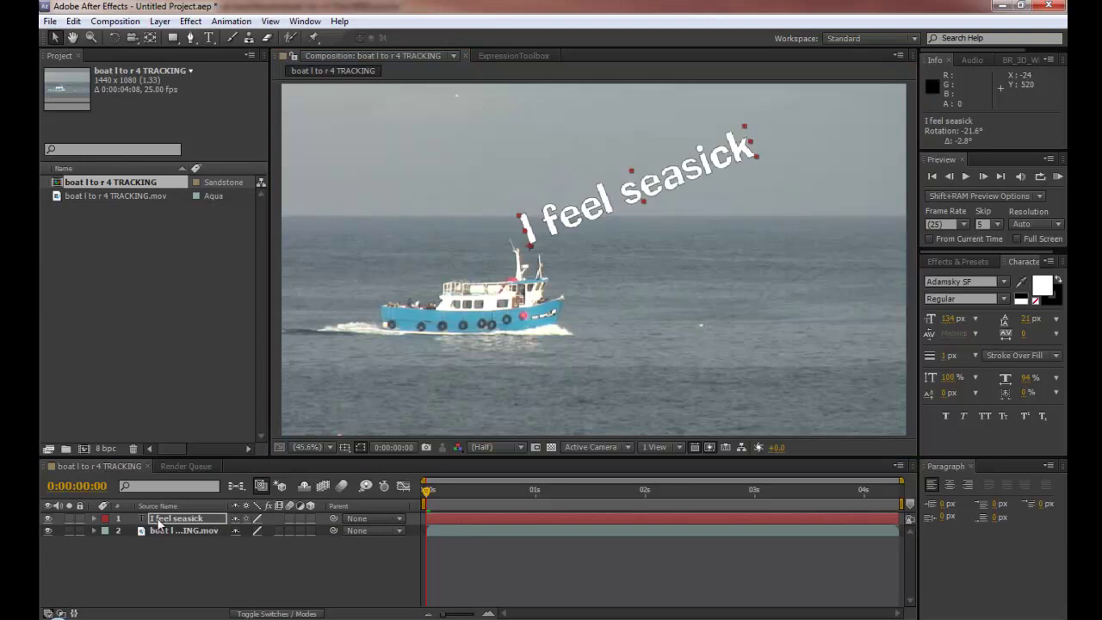
# - Paste the copied mocha tracking data onto the I feel seasick text layer at the first frame
pyautogui.click(158, 521)
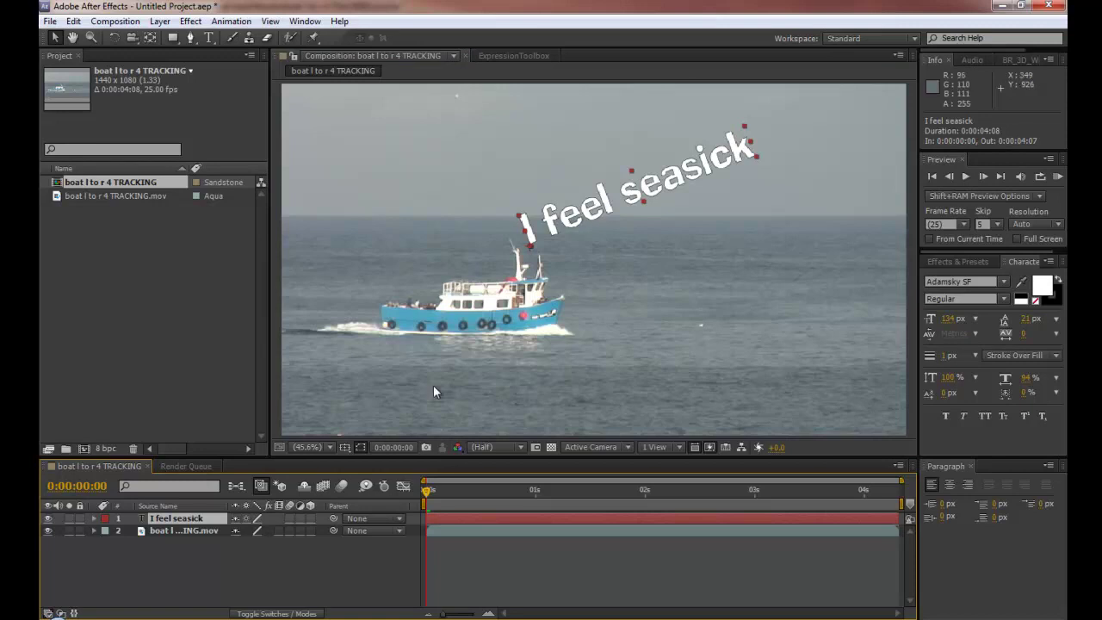
pyautogui.moveTo(429, 492); pyautogui.dragTo(572, 522)
pyautogui.press('Home')
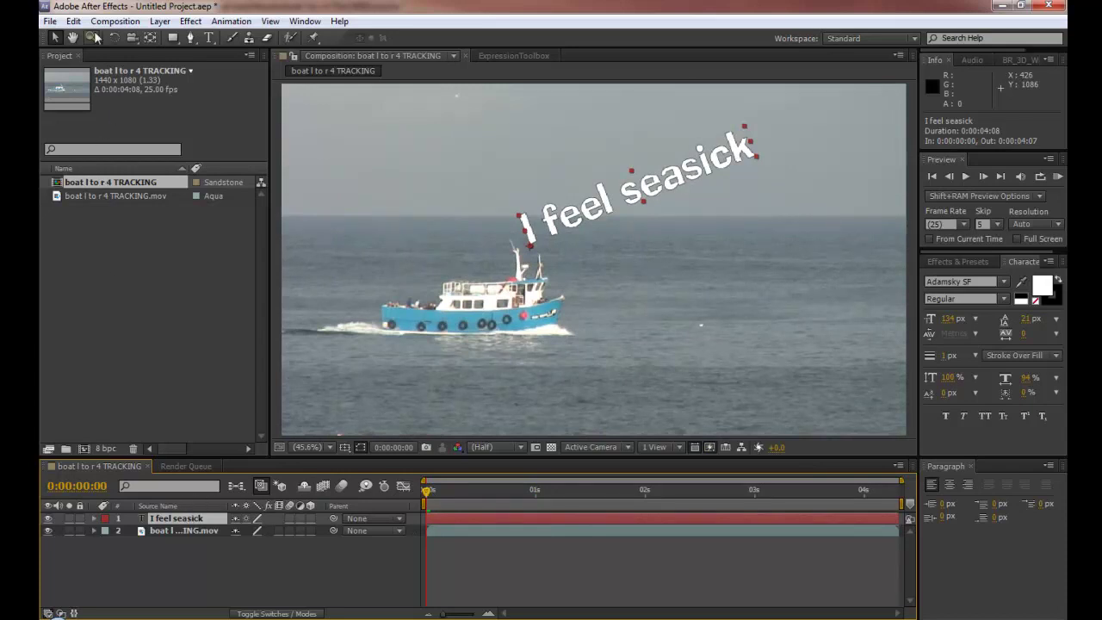
pyautogui.click(73, 21)
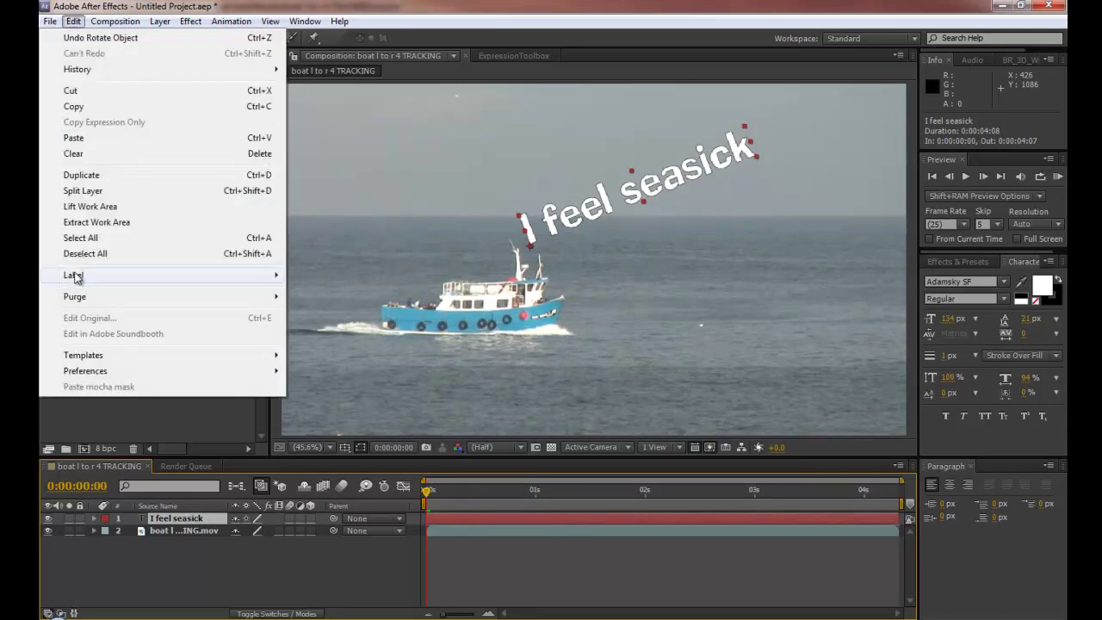
pyautogui.click(69, 138)
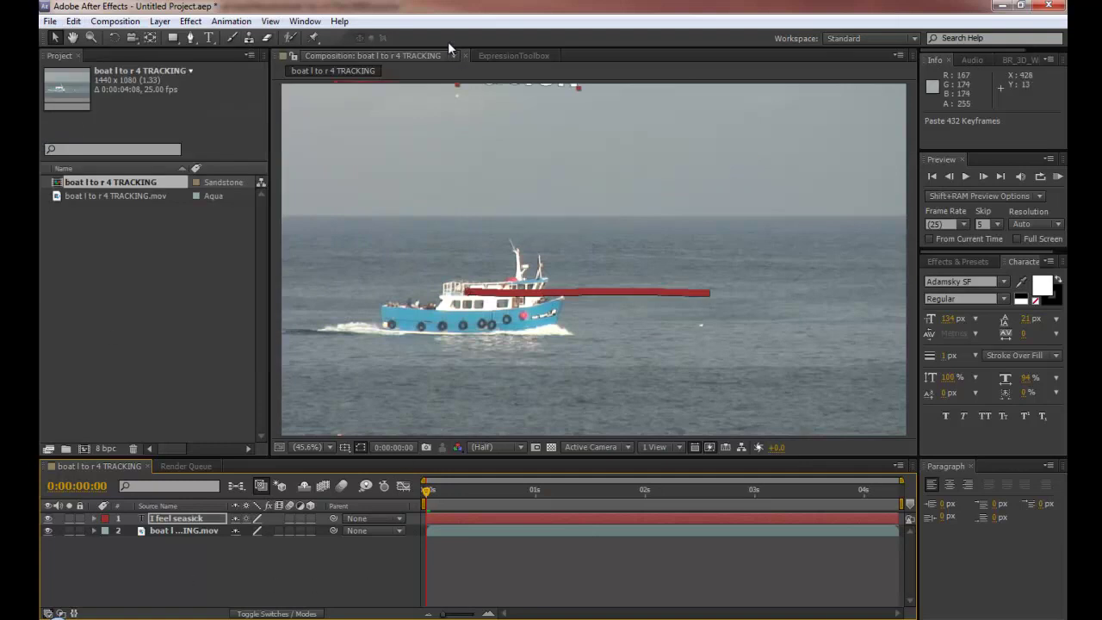
# - Remove all Anchor Point keyframes from the I feel seasick layer and reset its anchor point to 0.0, 0.0
pyautogui.scroll(-2, 507, 155)
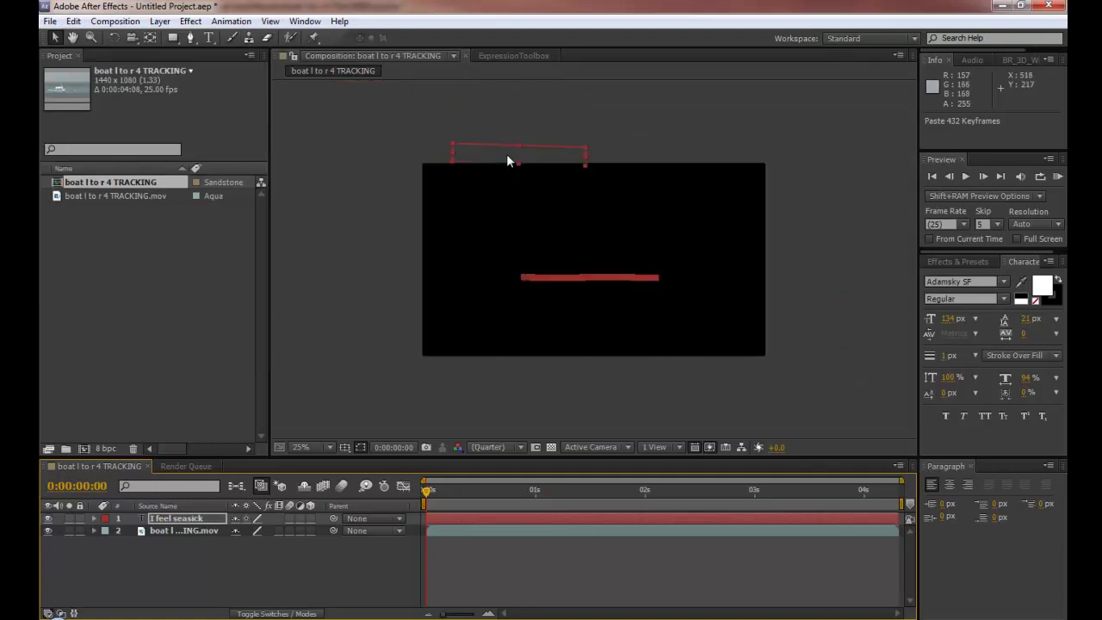
pyautogui.scroll(2, 508, 155)
pyautogui.scroll(-2, 507, 157)
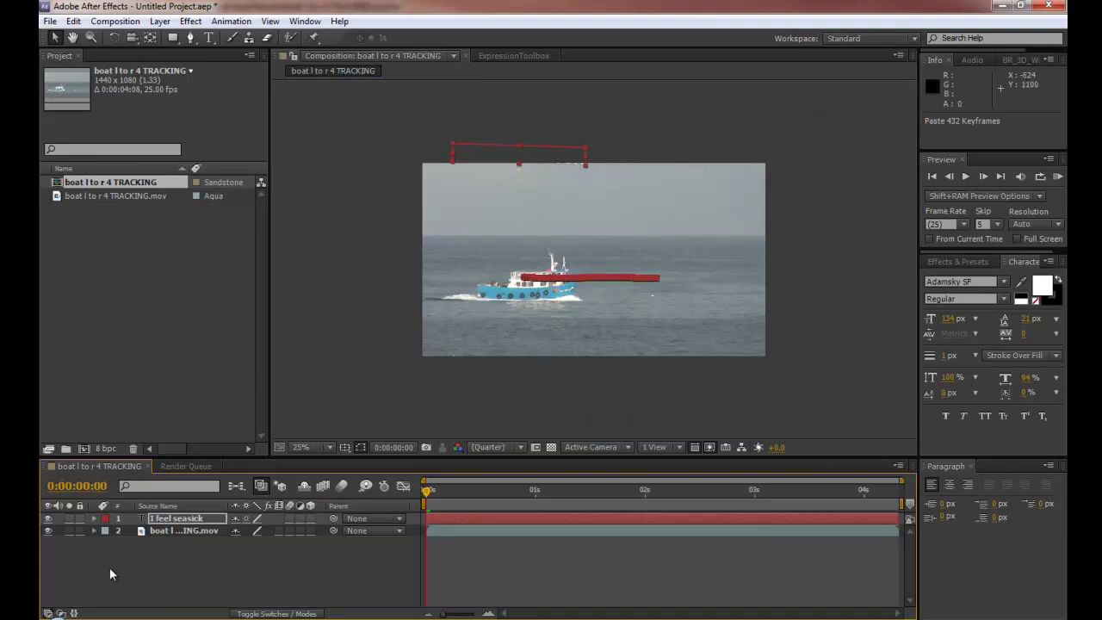
pyautogui.click(181, 520)
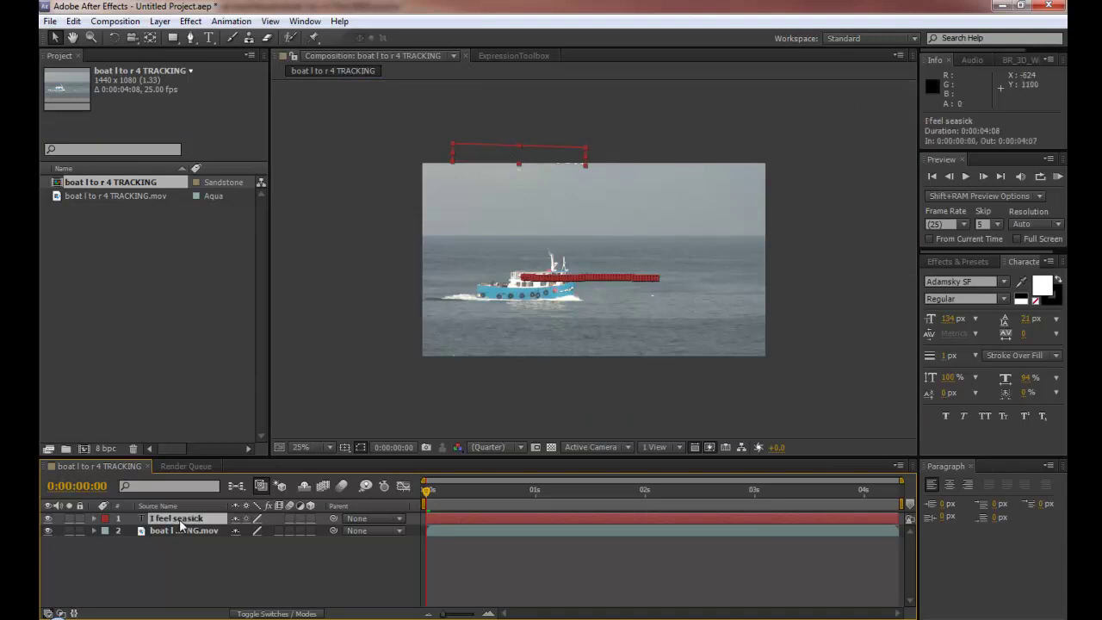
pyautogui.press('u')
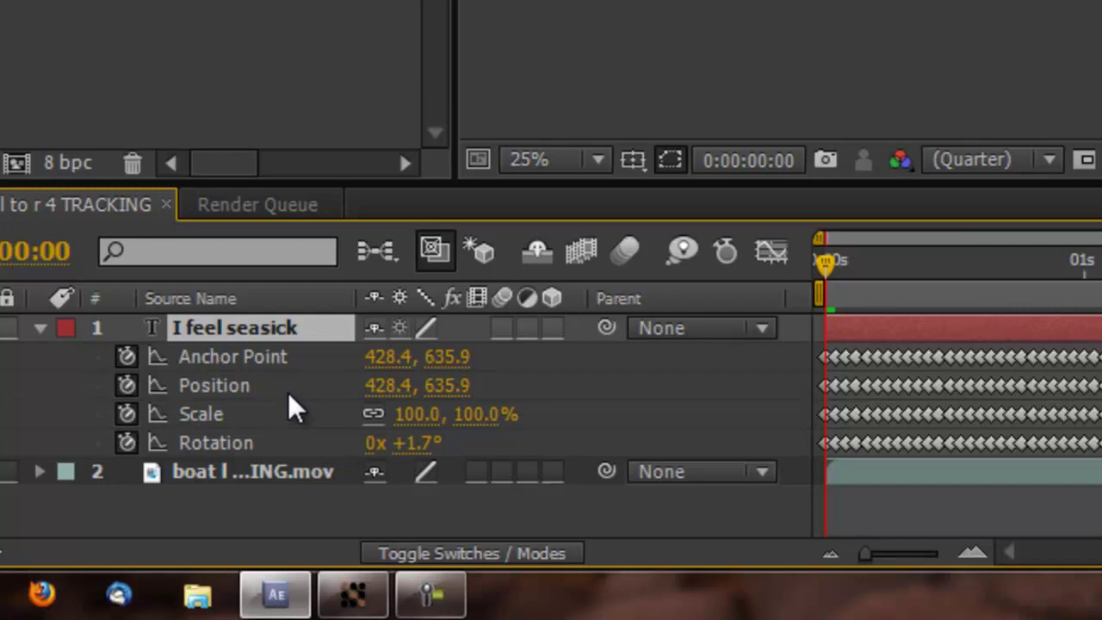
pyautogui.click(126, 356)
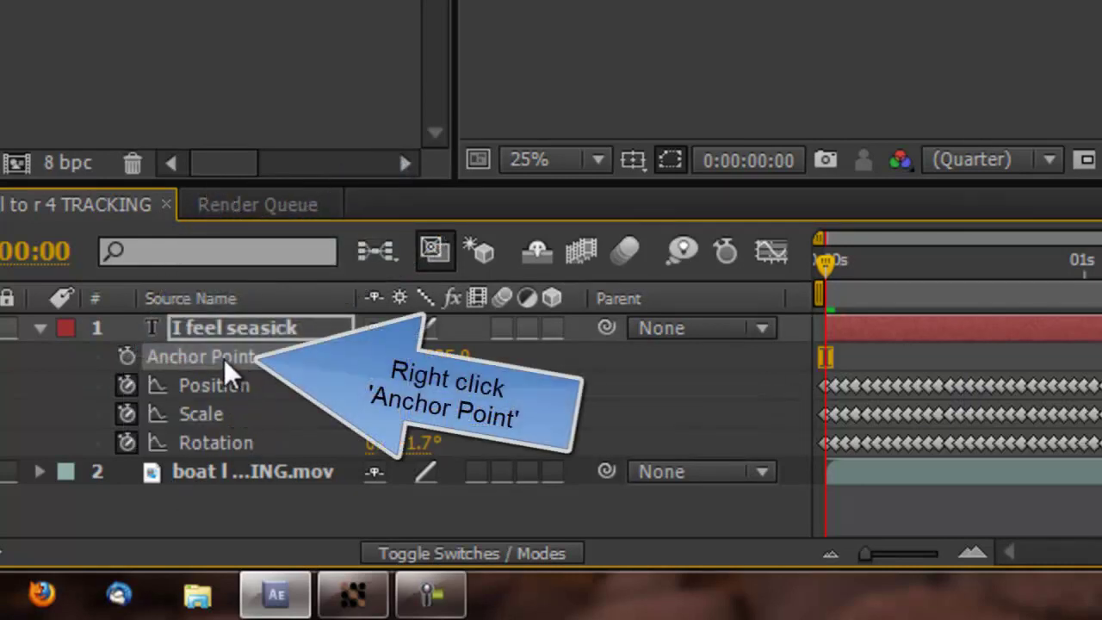
pyautogui.rightClick(224, 359)
pyautogui.click(312, 259)
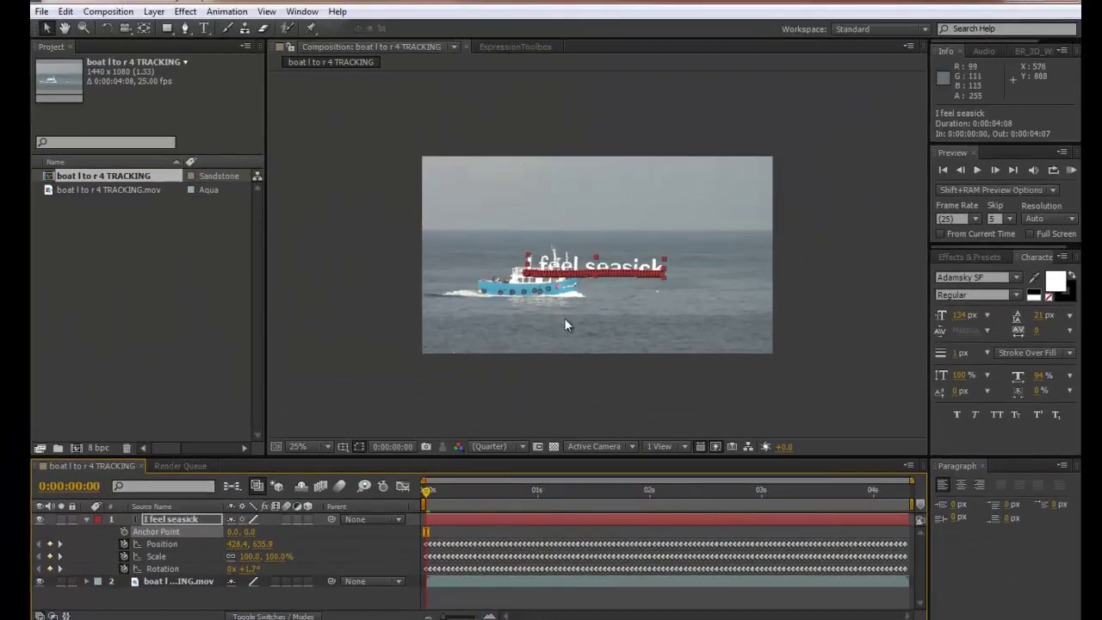
pyautogui.click(354, 378)
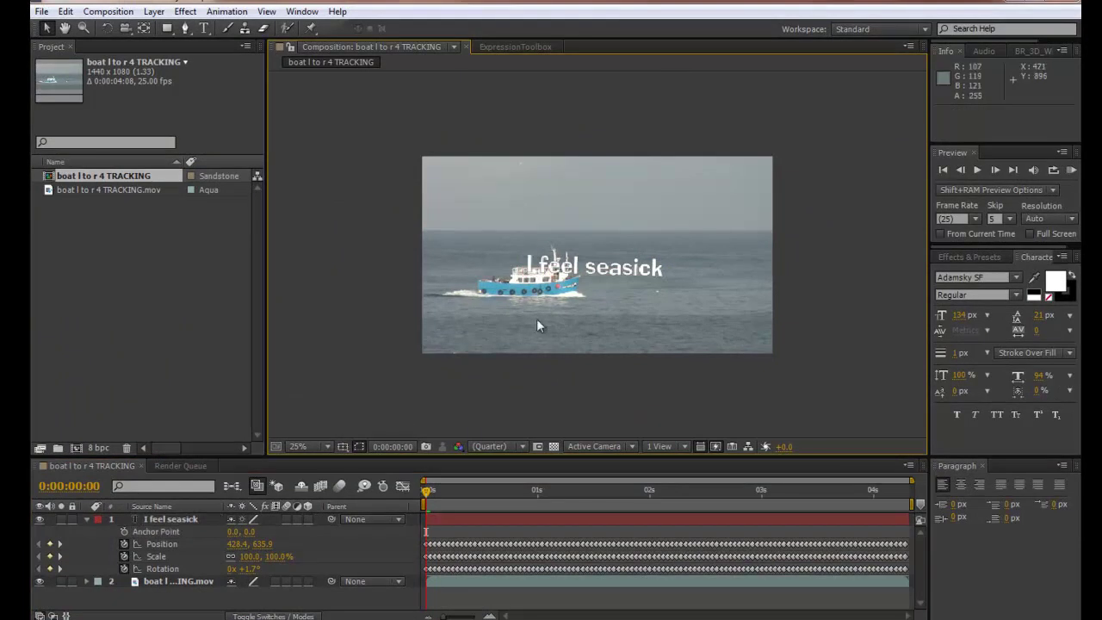
# - Play the composition to about 0:00:01:22 to examine how the text follows the boat
pyautogui.press('.')
pyautogui.press('space')
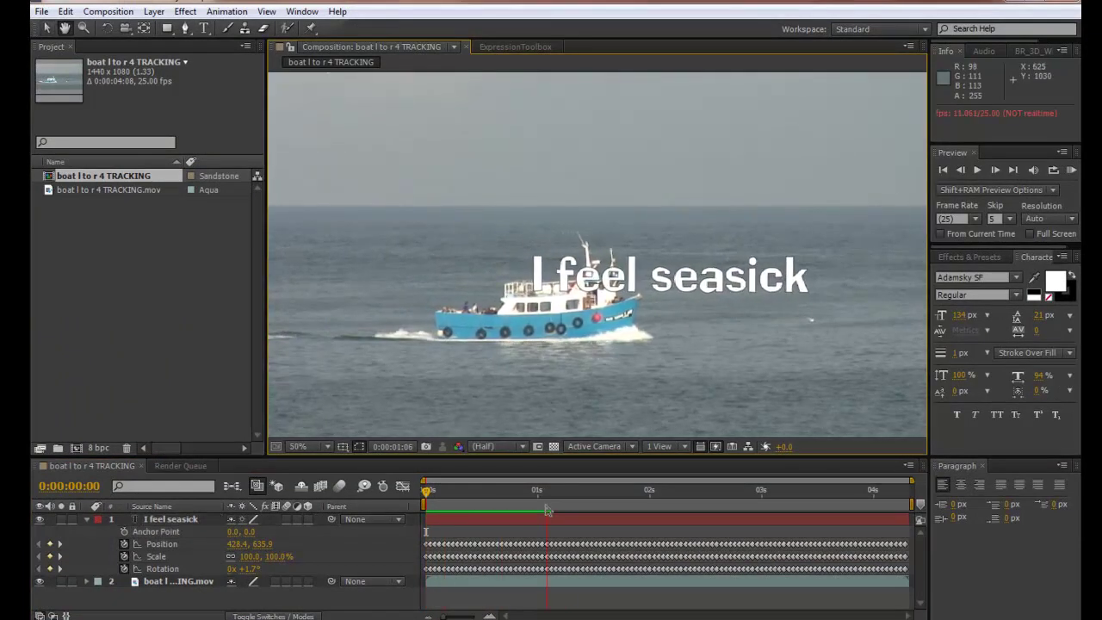
pyautogui.press('space')
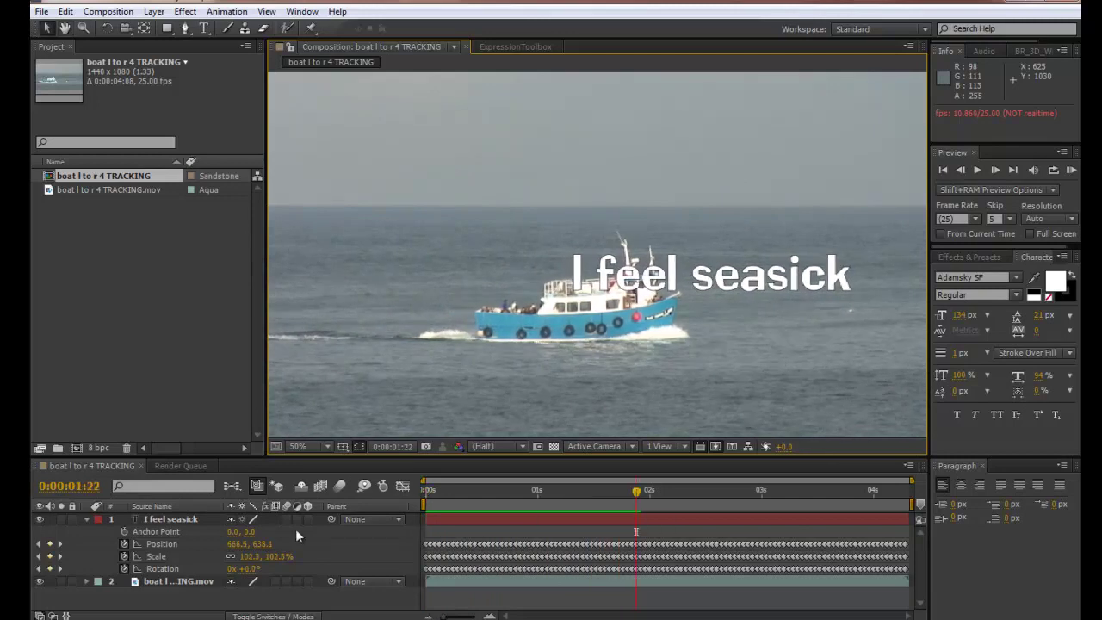
# - Select all Position keyframes of the text layer and move the text above the boat's mast, to about 798.5, 488.1
pyautogui.click(172, 519)
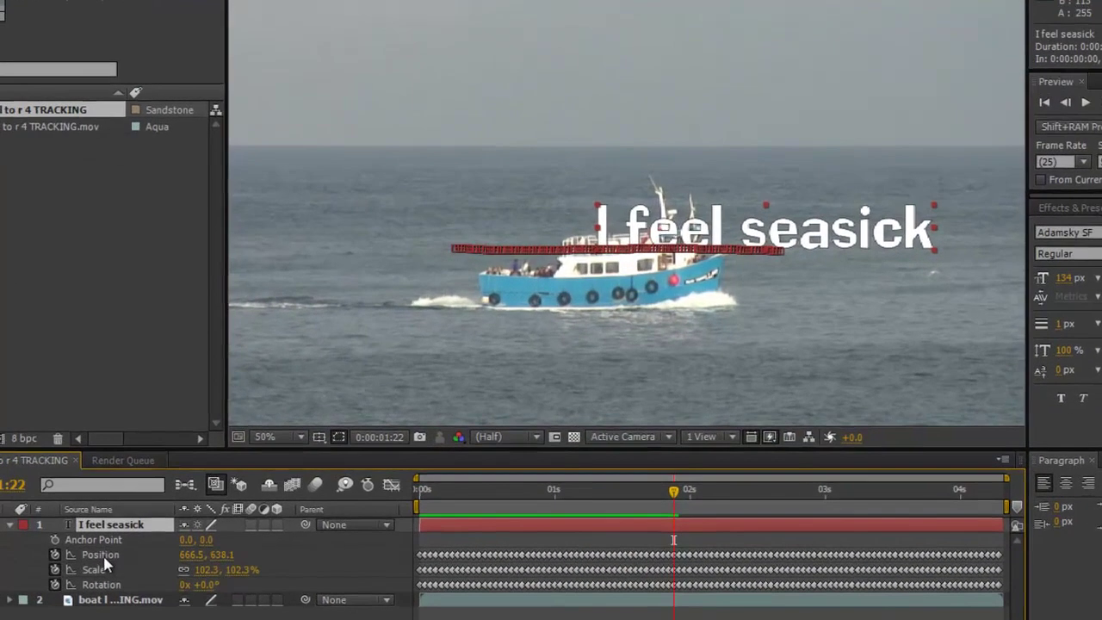
pyautogui.click(102, 556)
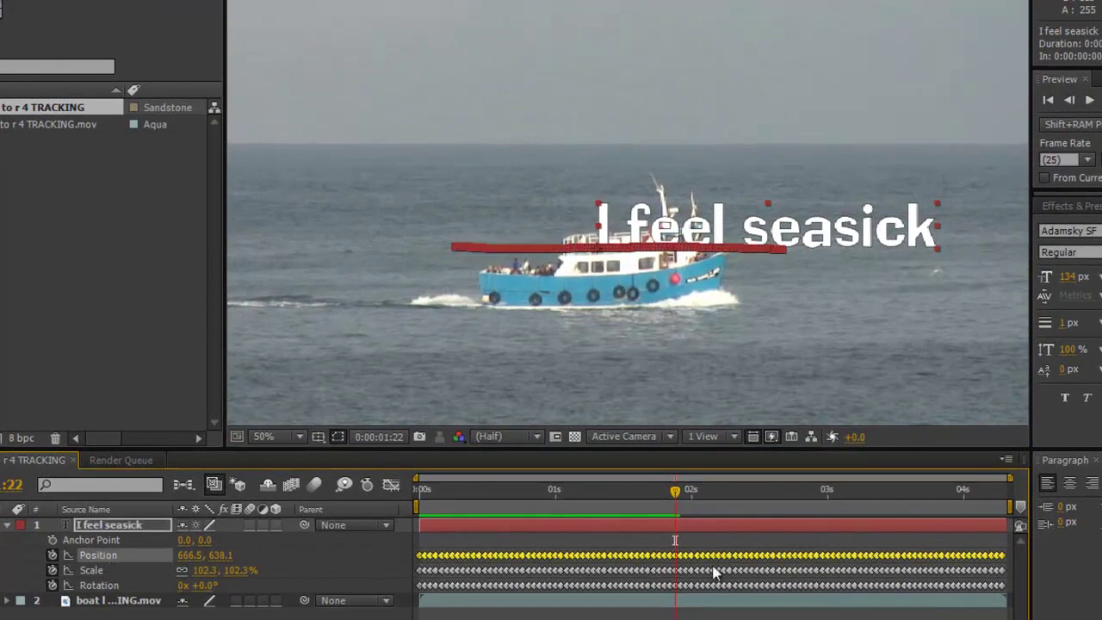
pyautogui.moveTo(811, 245); pyautogui.dragTo(887, 172)
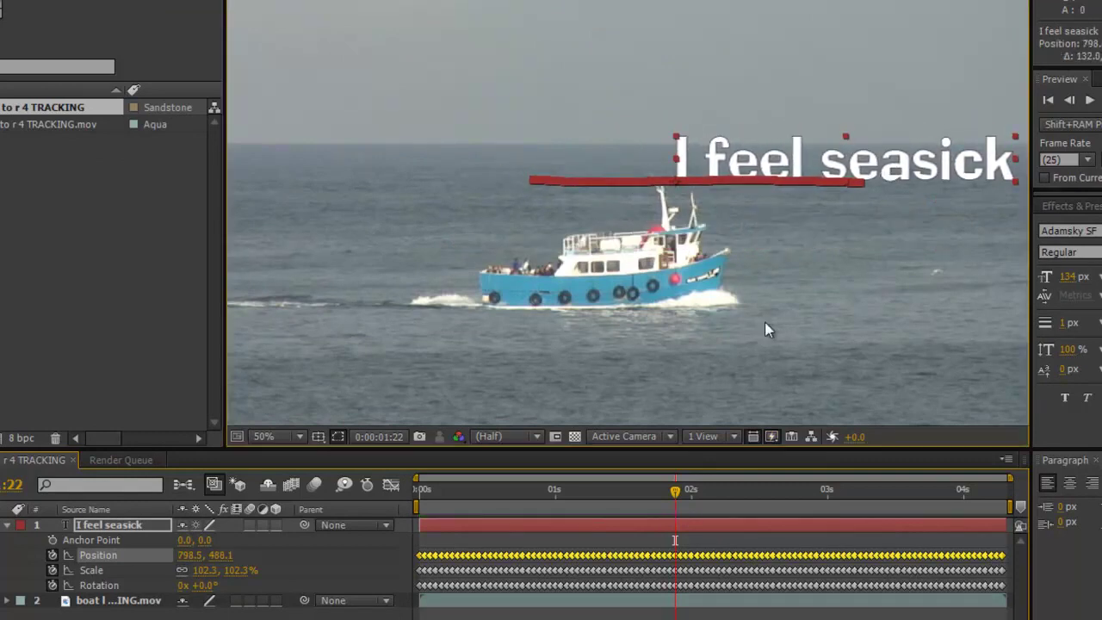
# - Select all Rotation keyframes of the text layer and rotate the text to about -24.3° with the Rotation tool
pyautogui.click(96, 586)
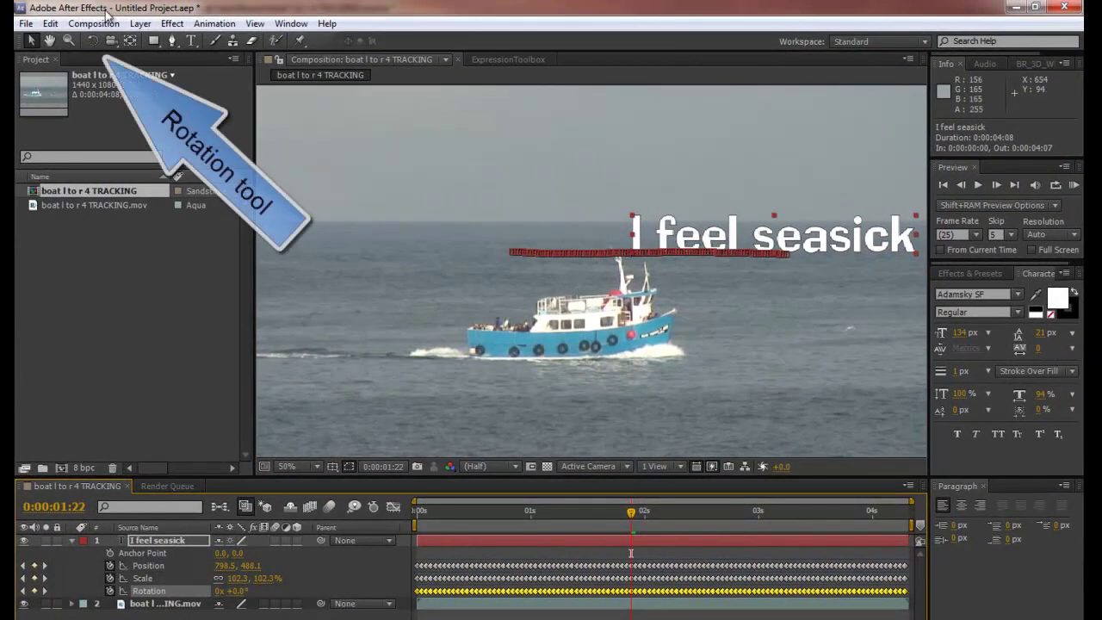
pyautogui.click(92, 40)
pyautogui.moveTo(828, 243); pyautogui.dragTo(792, 171)
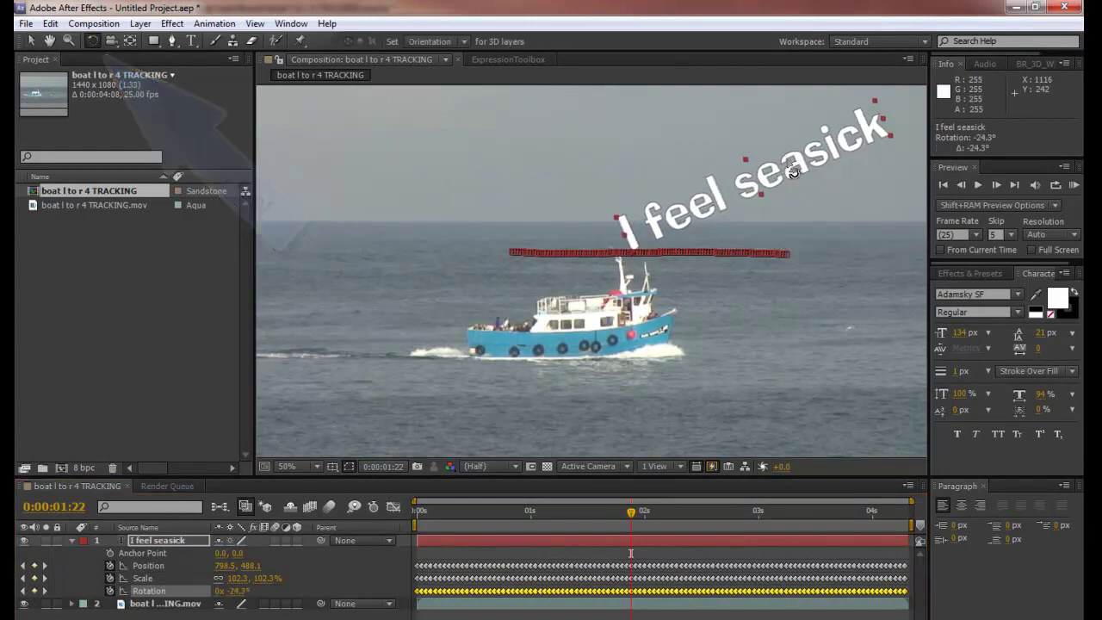
# - Return to the first frame, deselect the text layer and play the composition to check the tracked text
pyautogui.moveTo(633, 514); pyautogui.dragTo(251, 465)
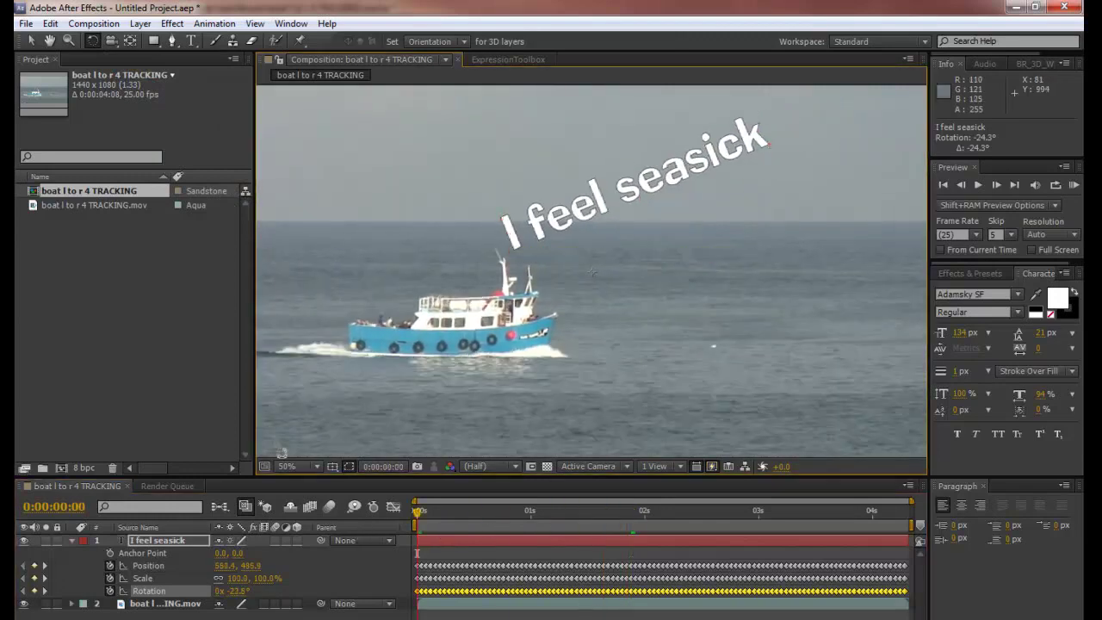
pyautogui.click(277, 451)
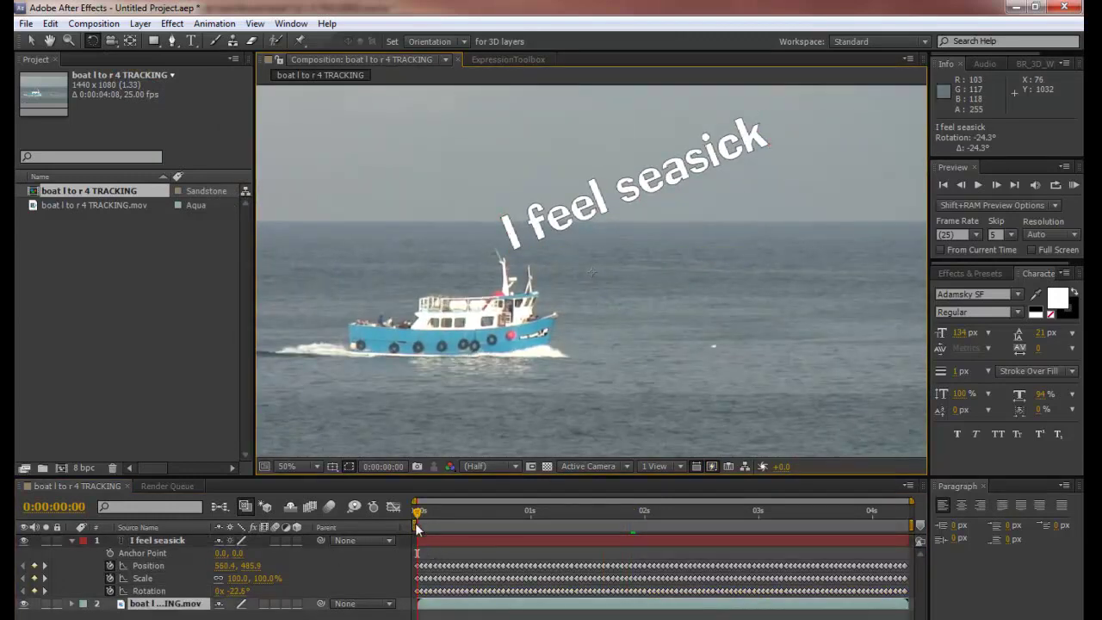
pyautogui.press('space')
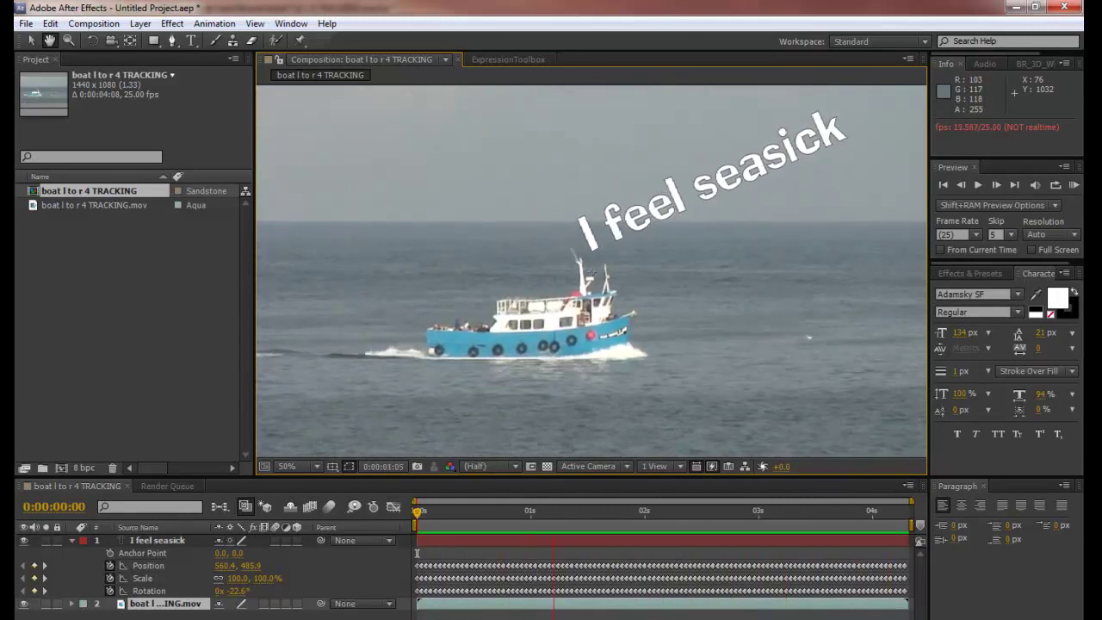
# - Hide the "I feel seasick" text layer, collapse its properties and delete it from the composition
pyautogui.scroll(-3, 633, 322)
pyautogui.scroll(1, 632, 322)
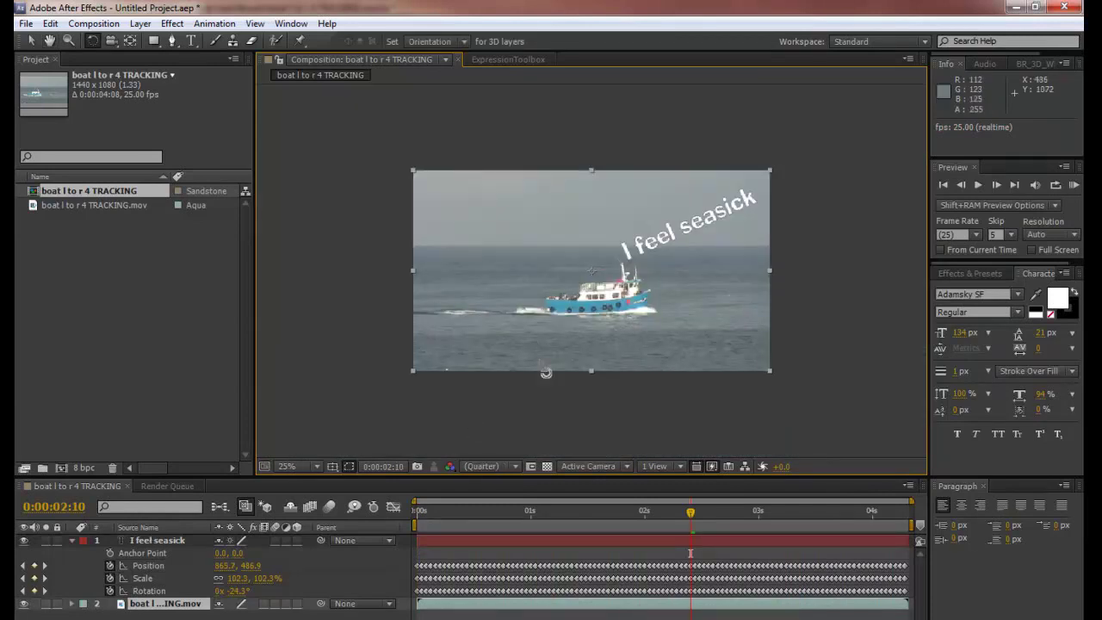
pyautogui.scroll(1, 623, 310)
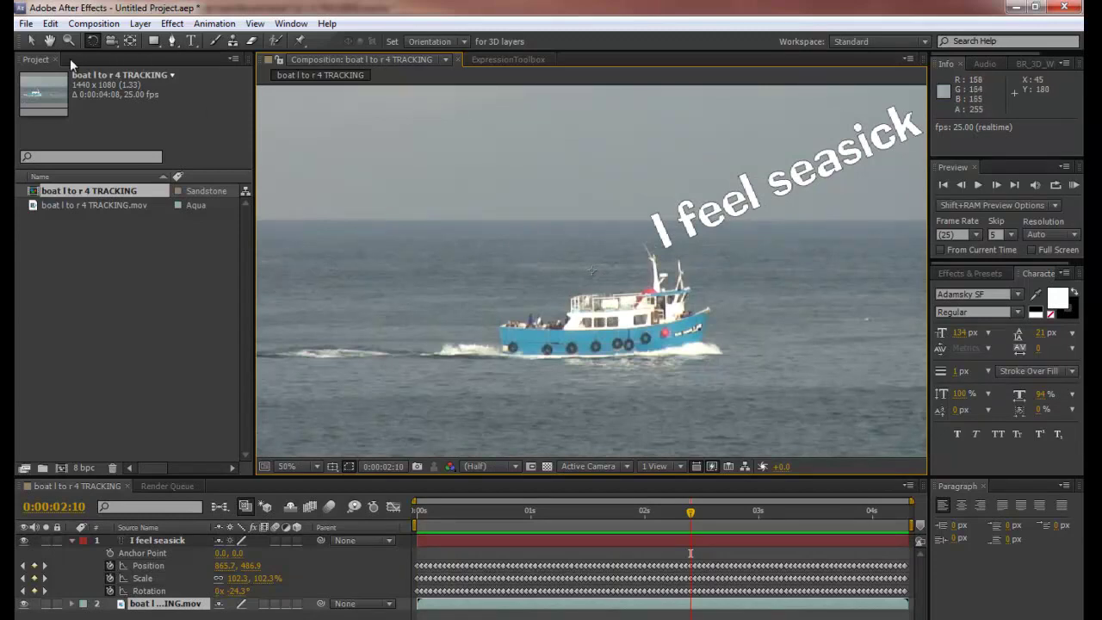
pyautogui.click(31, 40)
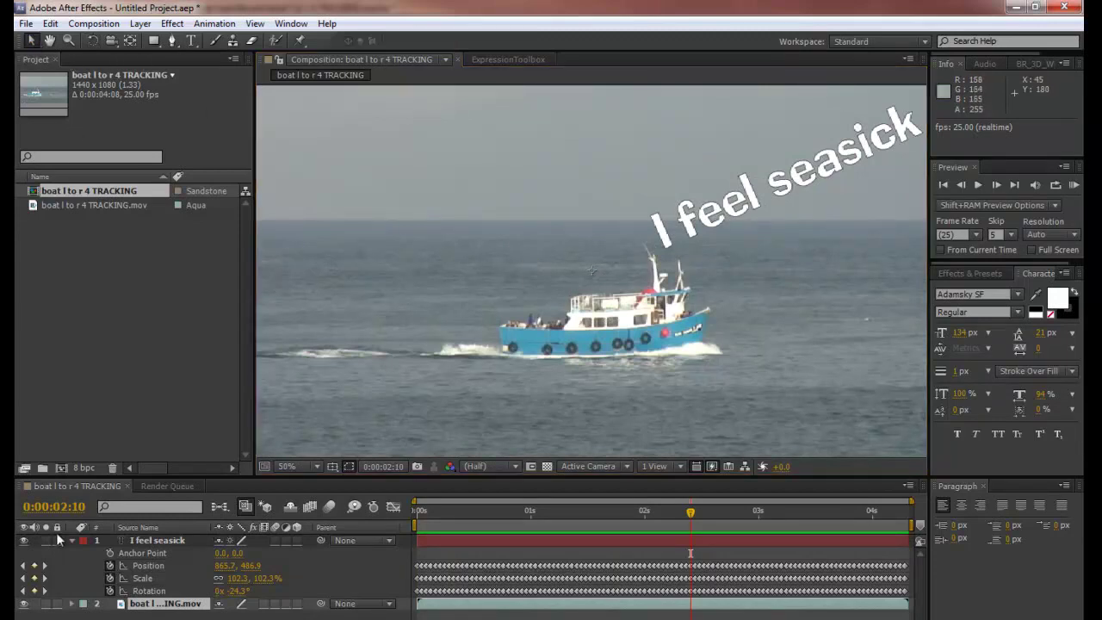
pyautogui.click(23, 540)
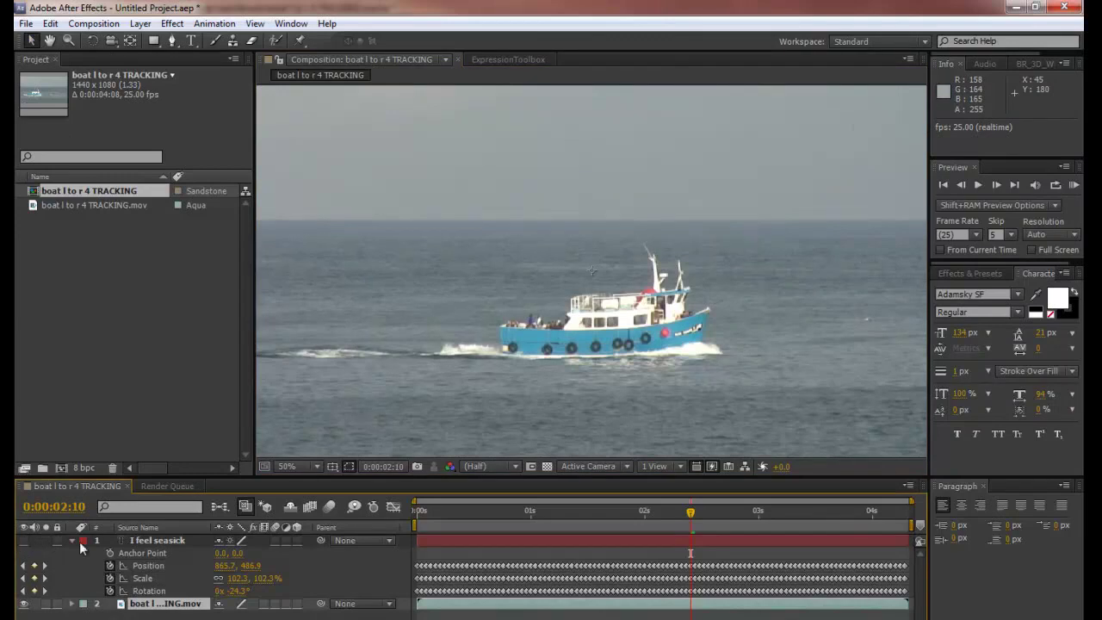
pyautogui.click(72, 539)
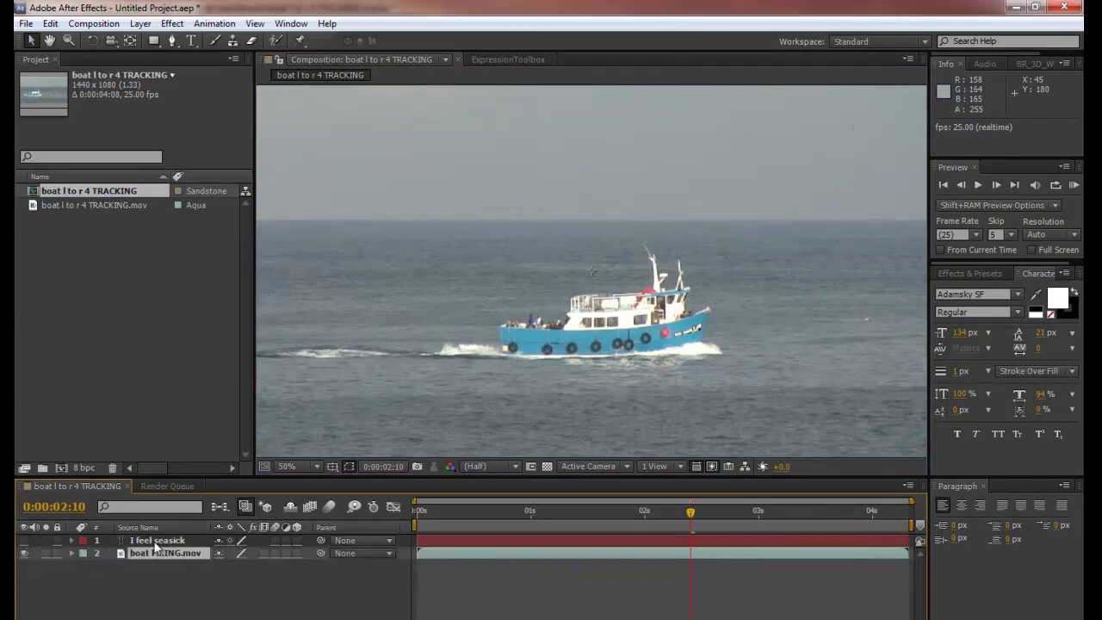
pyautogui.click(154, 540)
pyautogui.press('Delete')
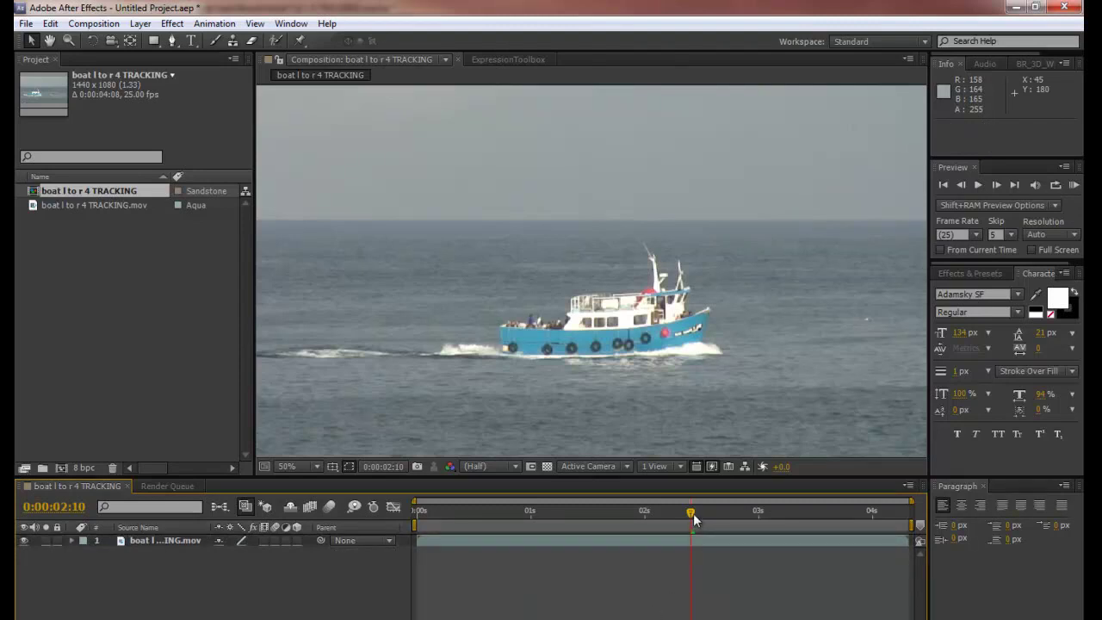
# - Return to the first frame of the composition and duplicate the boat footage layer
pyautogui.moveTo(692, 520); pyautogui.dragTo(382, 525)
pyautogui.click(166, 539)
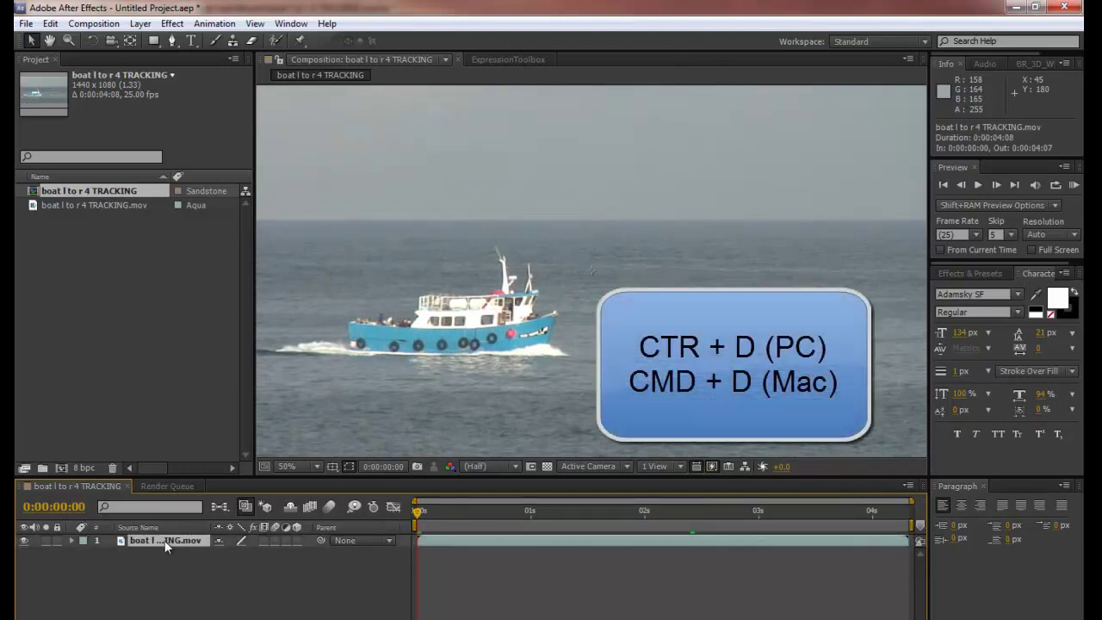
pyautogui.hotkey('ctrl', 'd')
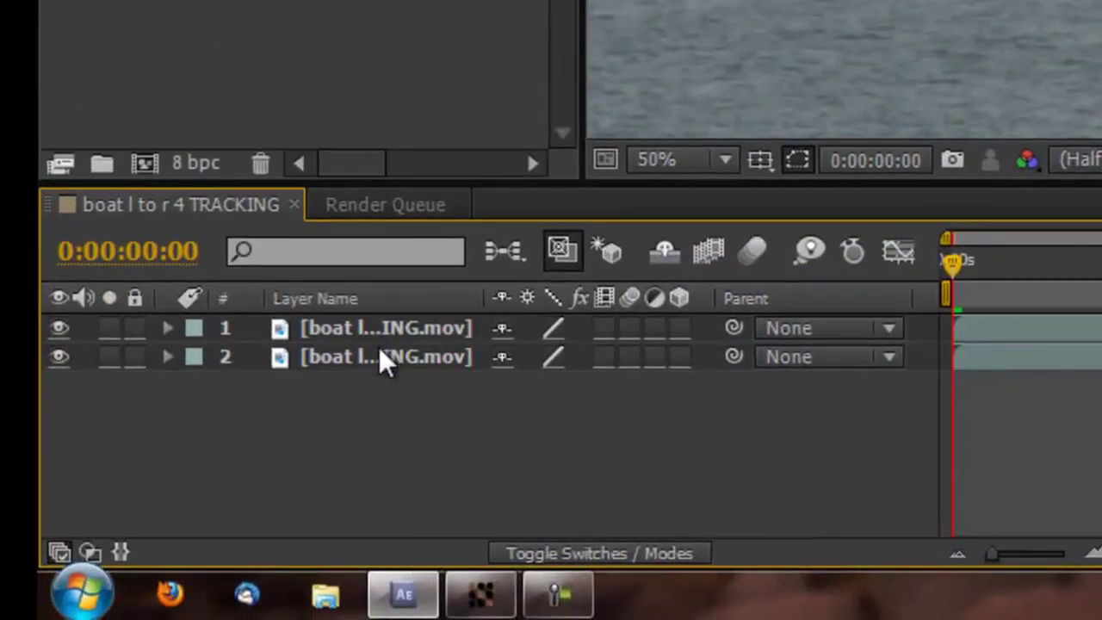
# - Rename the lower footage layer BG and the upper footage layer Boat
pyautogui.click(377, 357)
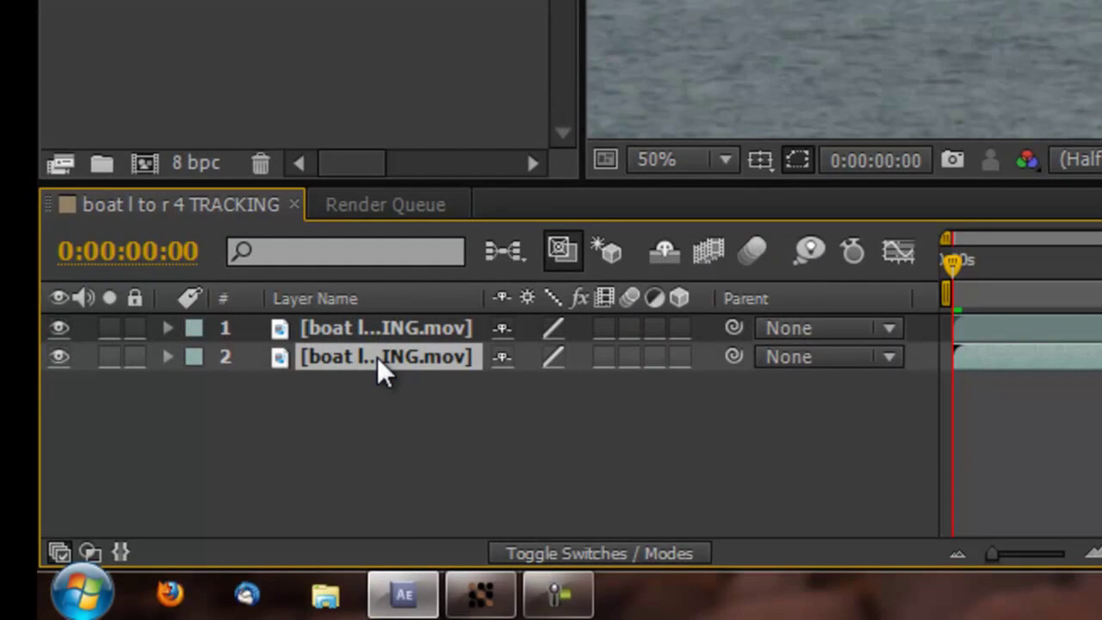
pyautogui.press('Return')
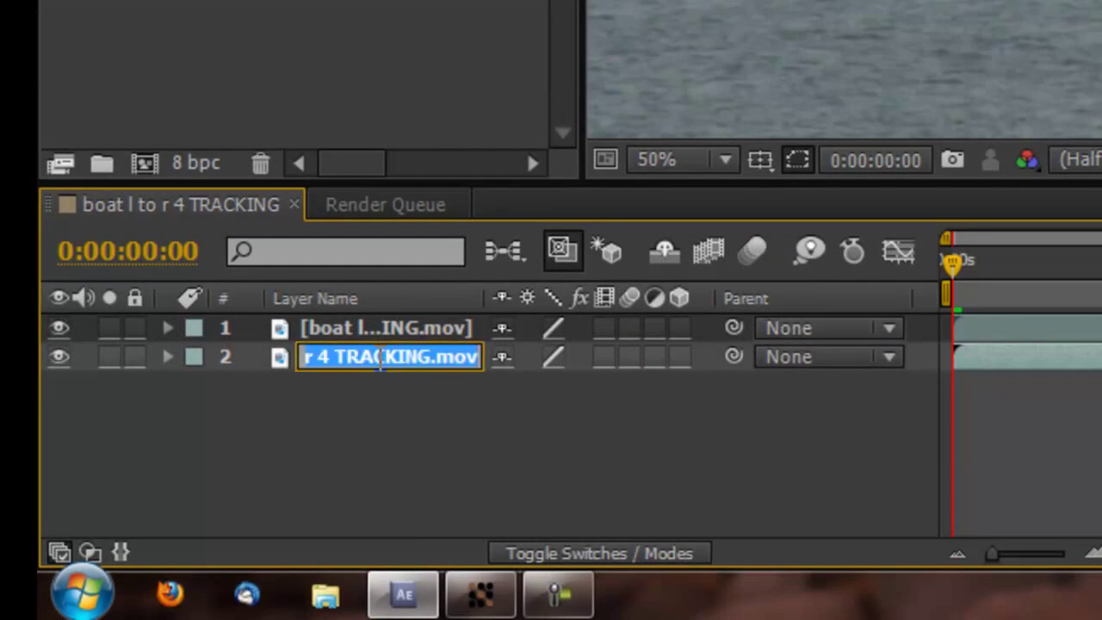
pyautogui.write('BG')
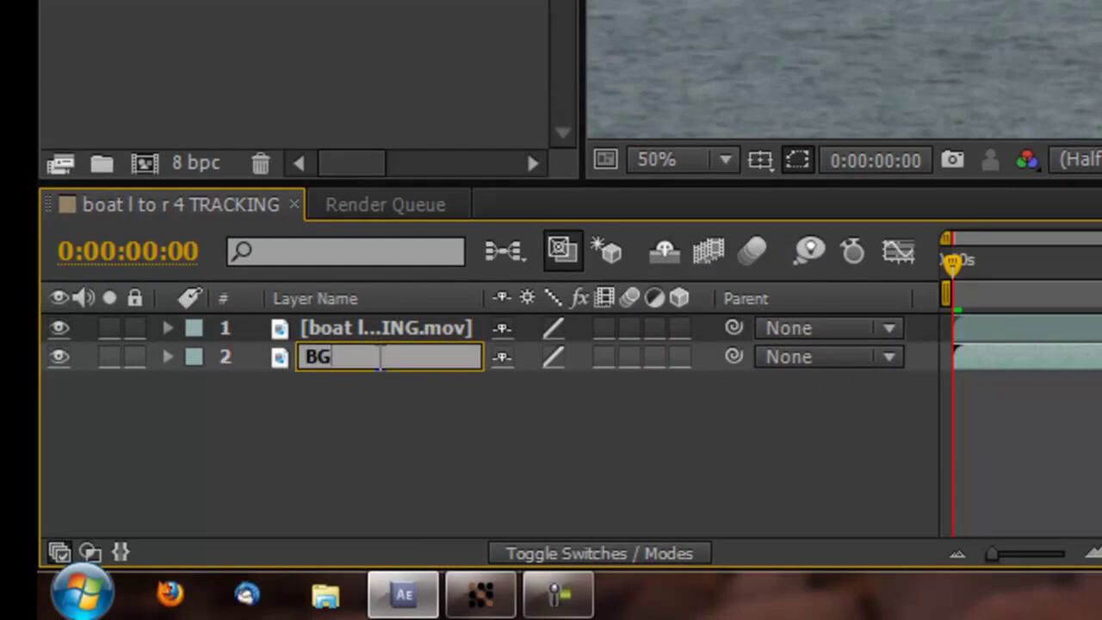
pyautogui.press('Return')
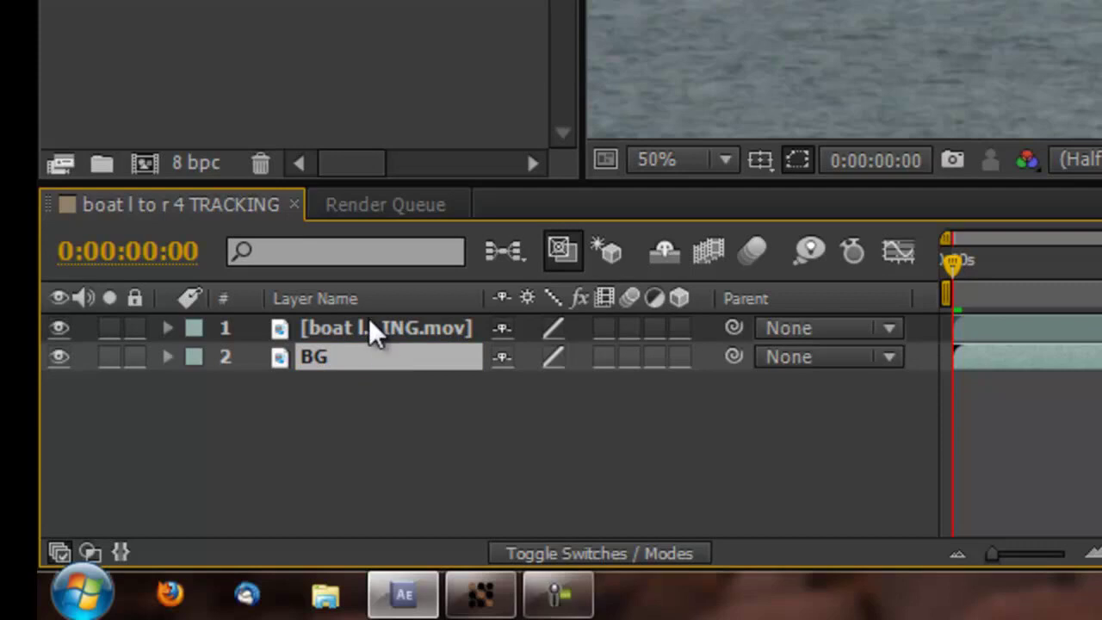
pyautogui.click(371, 328)
pyautogui.press('Return')
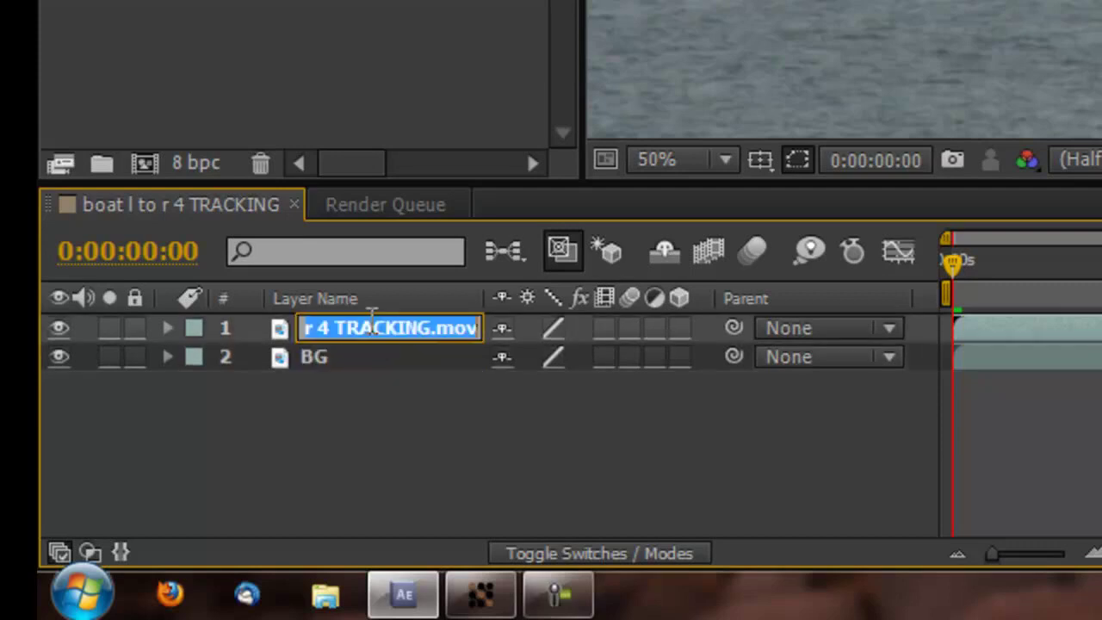
pyautogui.write('Boat')
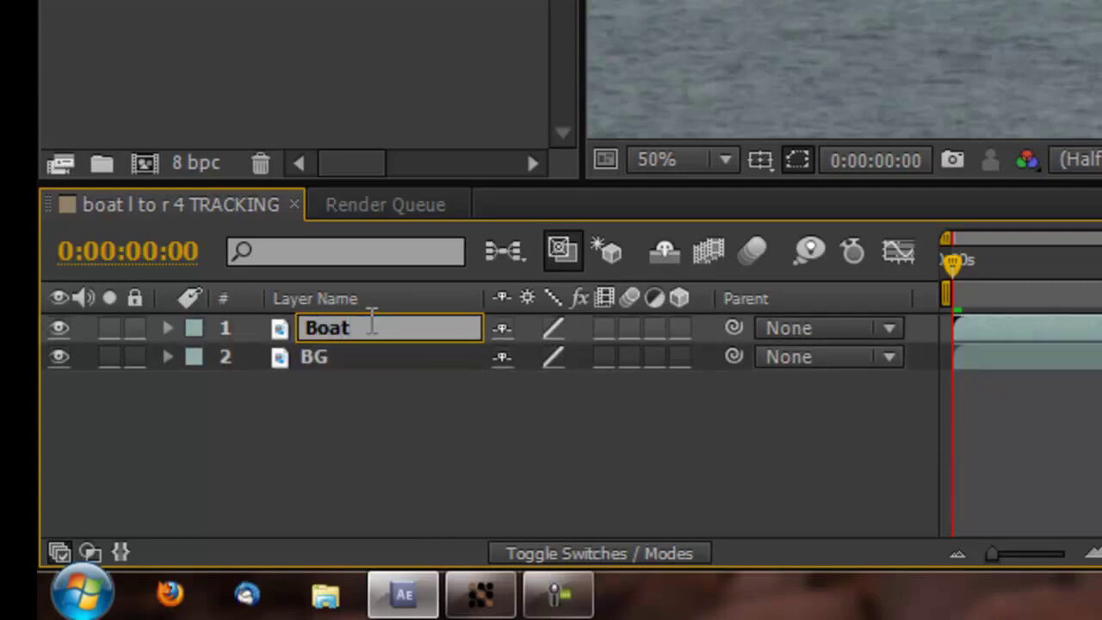
pyautogui.press('Return')
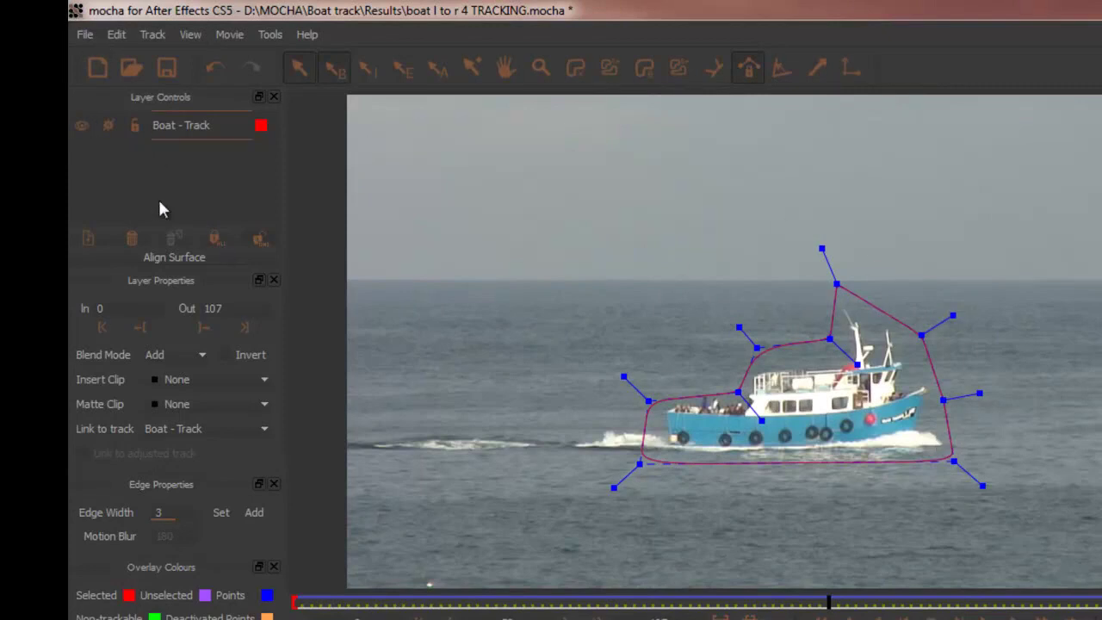
# - Switch to mocha, then hide and lock the Boat - Track layer
pyautogui.click(81, 126)
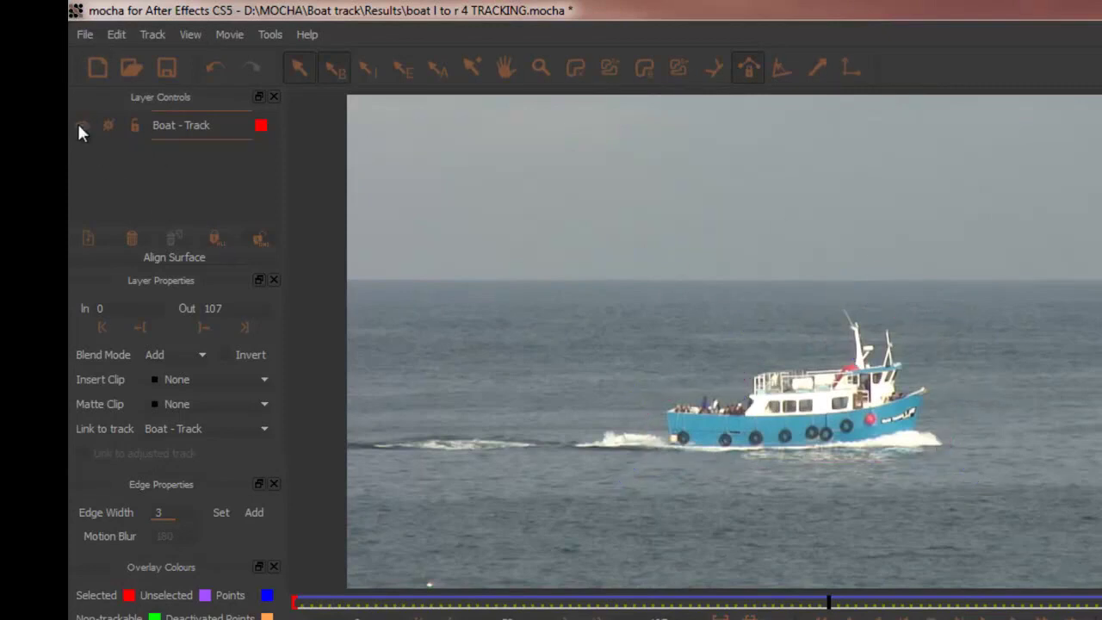
pyautogui.click(133, 127)
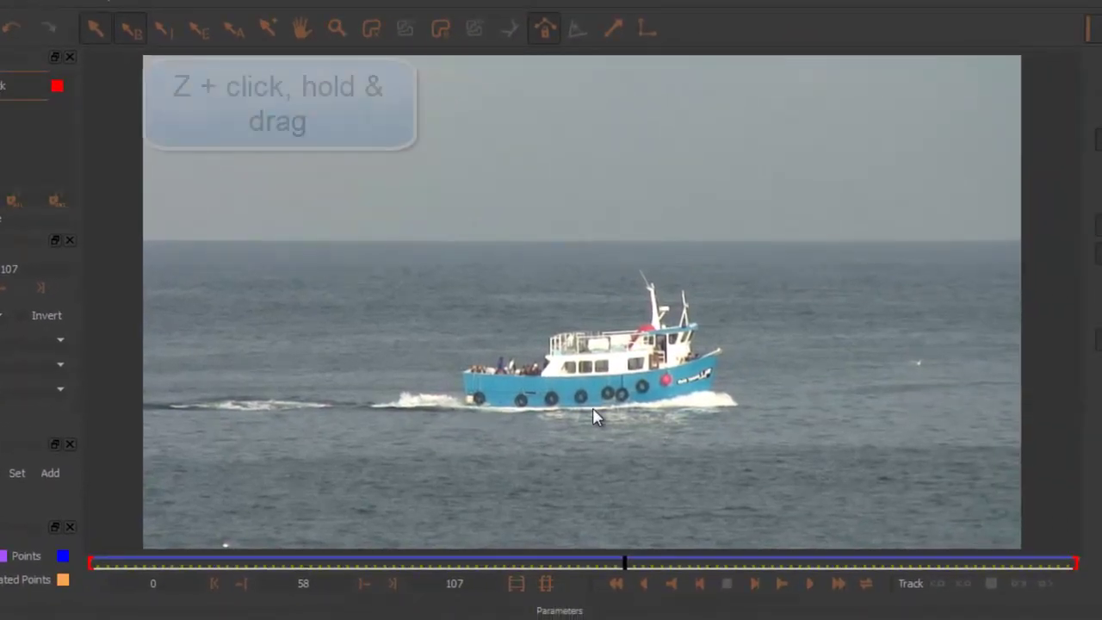
# - Draw a closed X-Spline tightly around the boat's outline at frame 58, including the passengers, cabin, masts and bow
pyautogui.press('z')
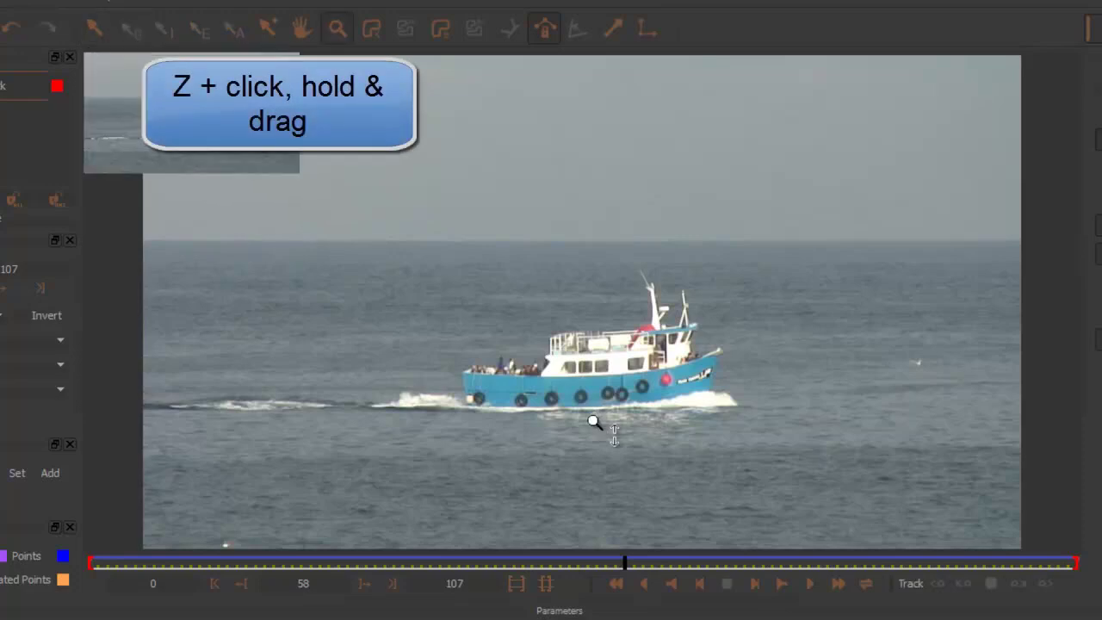
pyautogui.moveTo(594, 422); pyautogui.dragTo(646, 278)
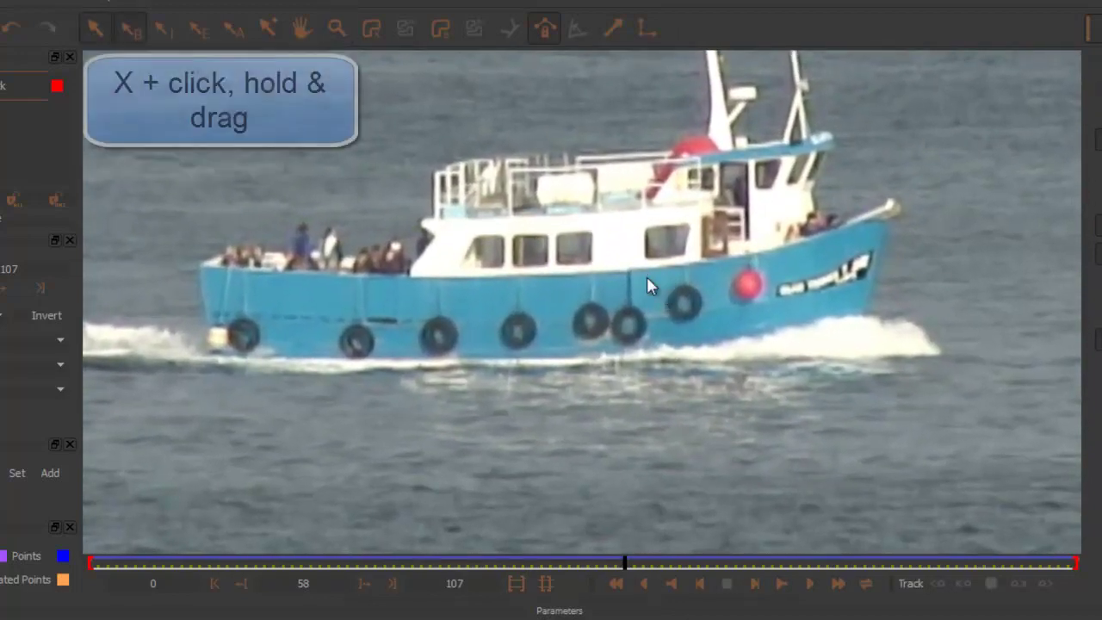
pyautogui.press('x')
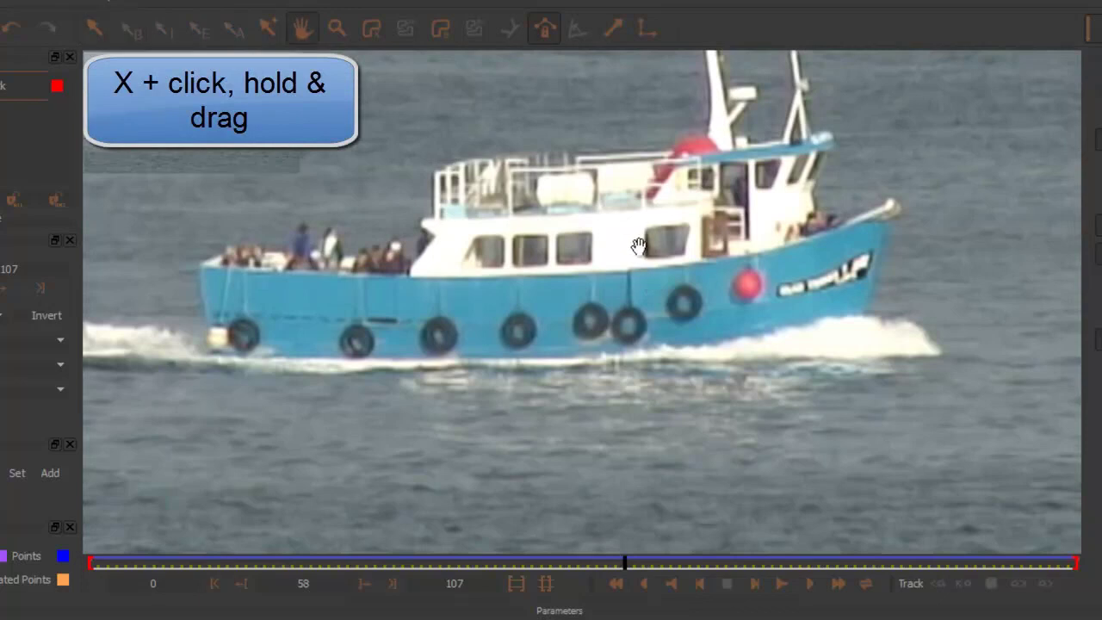
pyautogui.moveTo(633, 241); pyautogui.dragTo(648, 343)
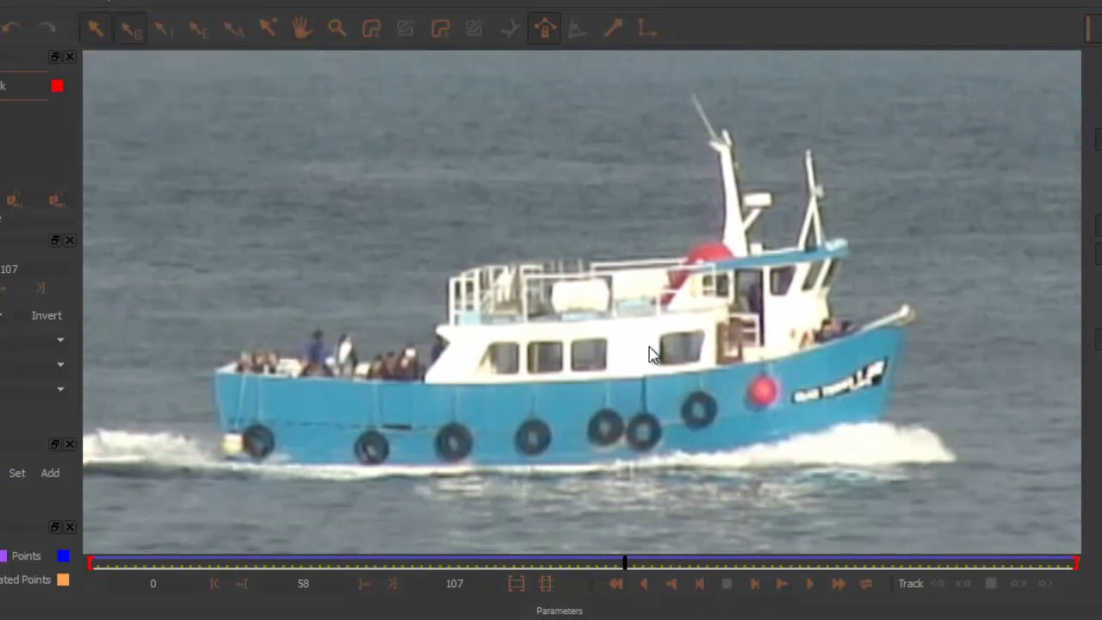
pyautogui.press('z')
pyautogui.moveTo(634, 347); pyautogui.dragTo(645, 287)
pyautogui.press('x')
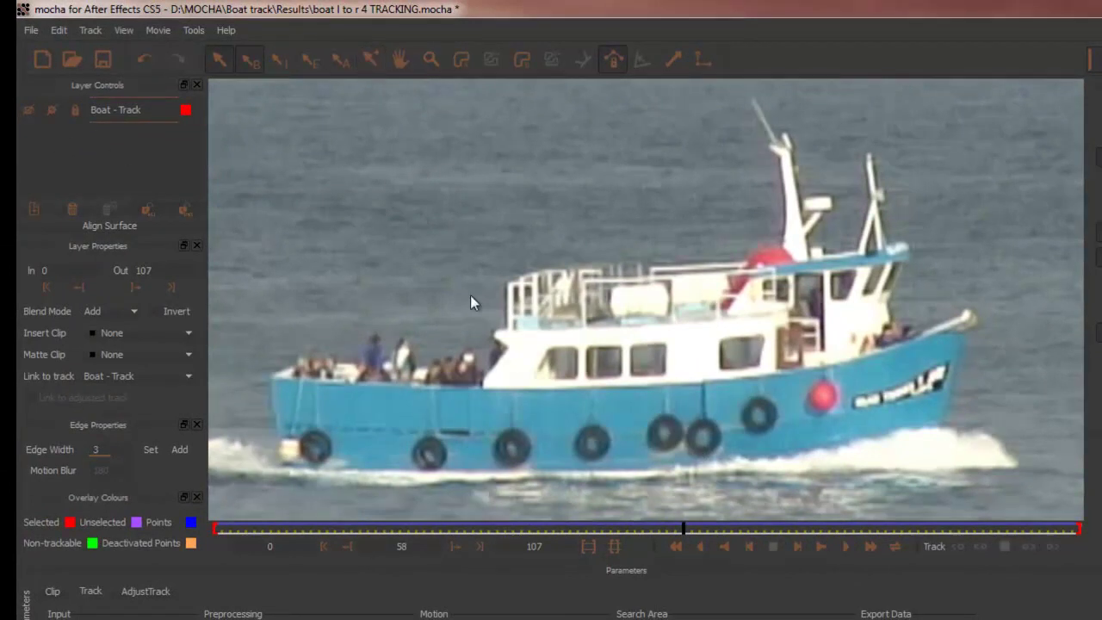
pyautogui.click(463, 61)
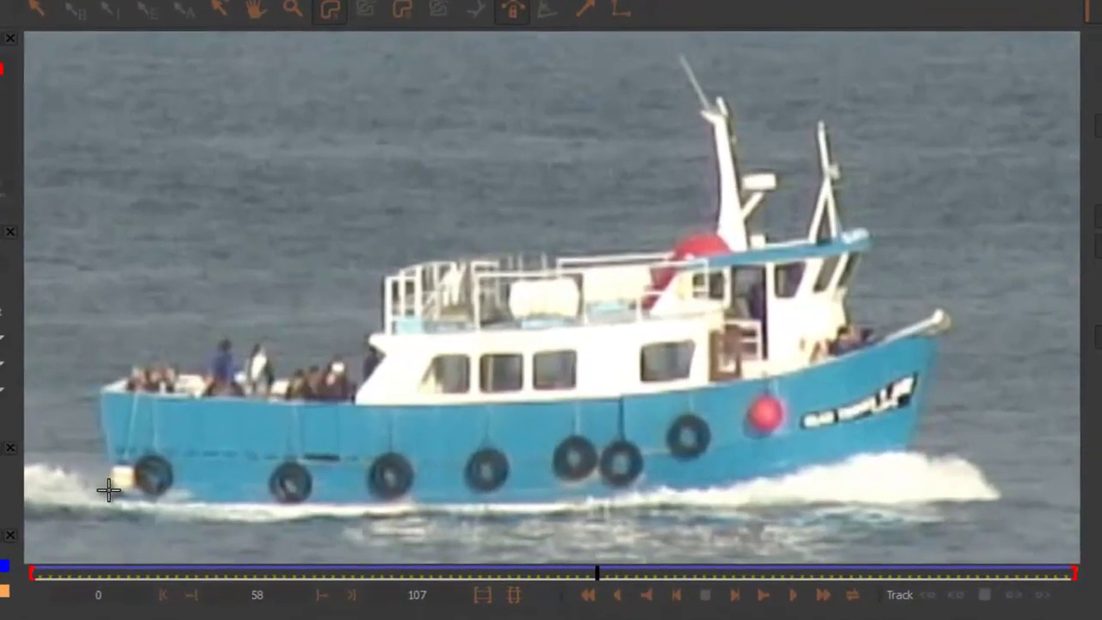
pyautogui.click(278, 461)
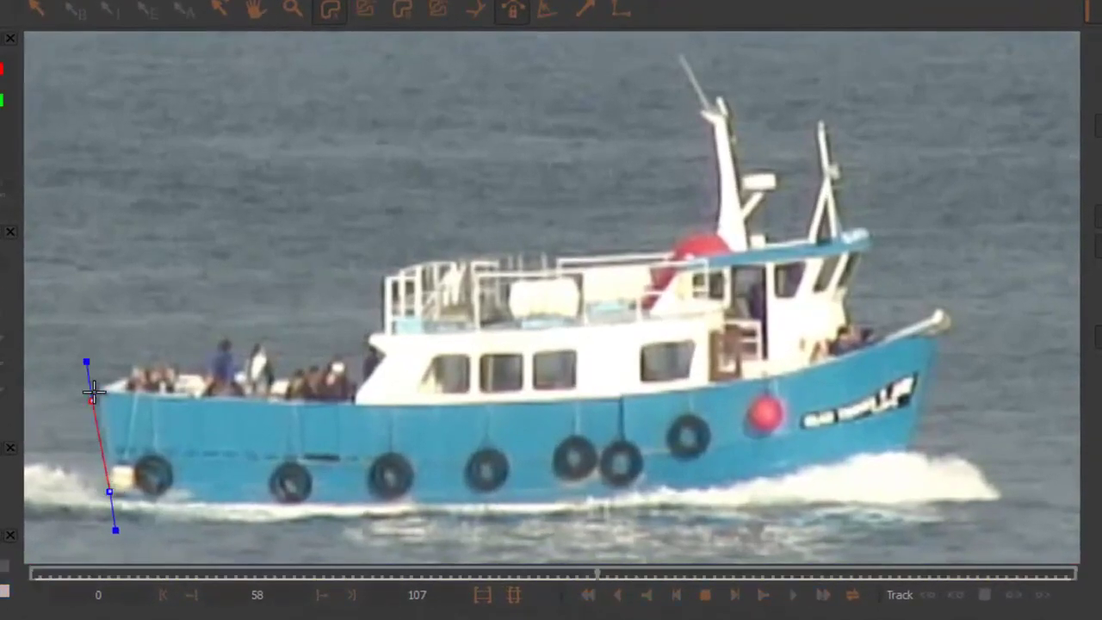
pyautogui.moveTo(95, 389); pyautogui.dragTo(146, 344)
pyautogui.click(127, 376)
pyautogui.click(128, 369)
pyautogui.click(141, 363)
pyautogui.click(167, 365)
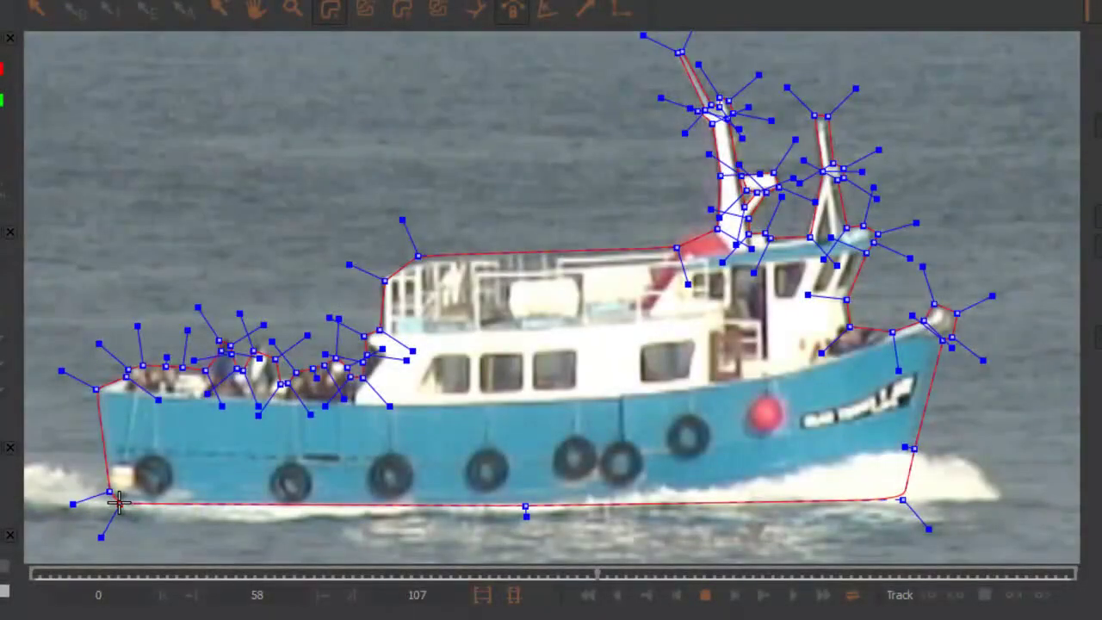
pyautogui.click(120, 503)
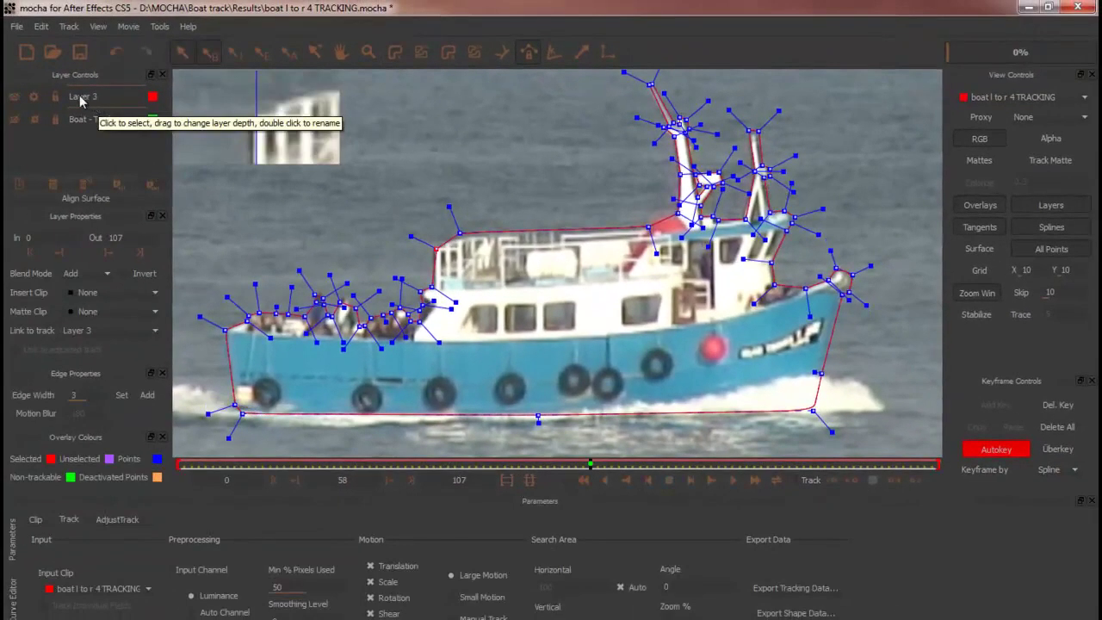
# - Rename the new spline layer Boat - Shape and turn off its tracking
pyautogui.doubleClick(79, 95)
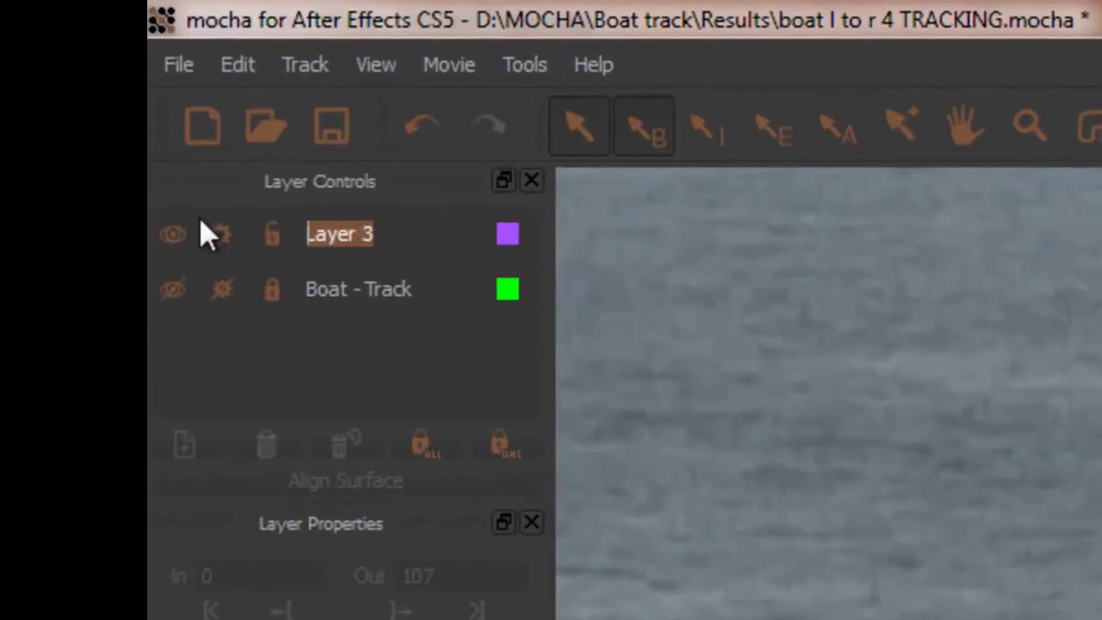
pyautogui.write('Boat - Shape')
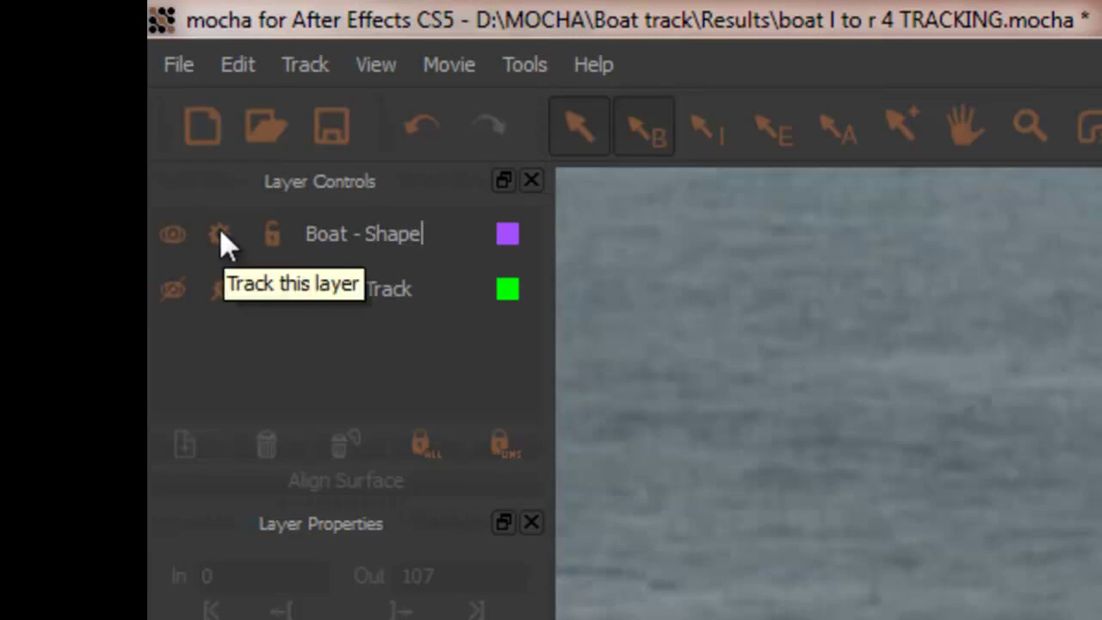
pyautogui.click(220, 233)
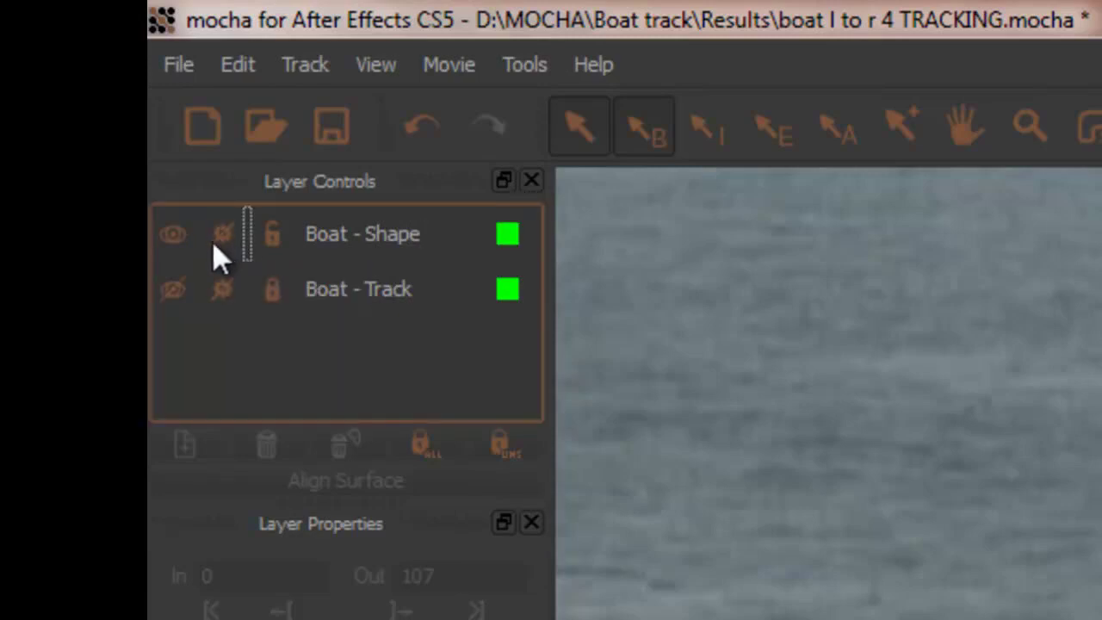
# - Link the Boat - Shape layer to the Boat - Track tracking data
pyautogui.click(368, 241)
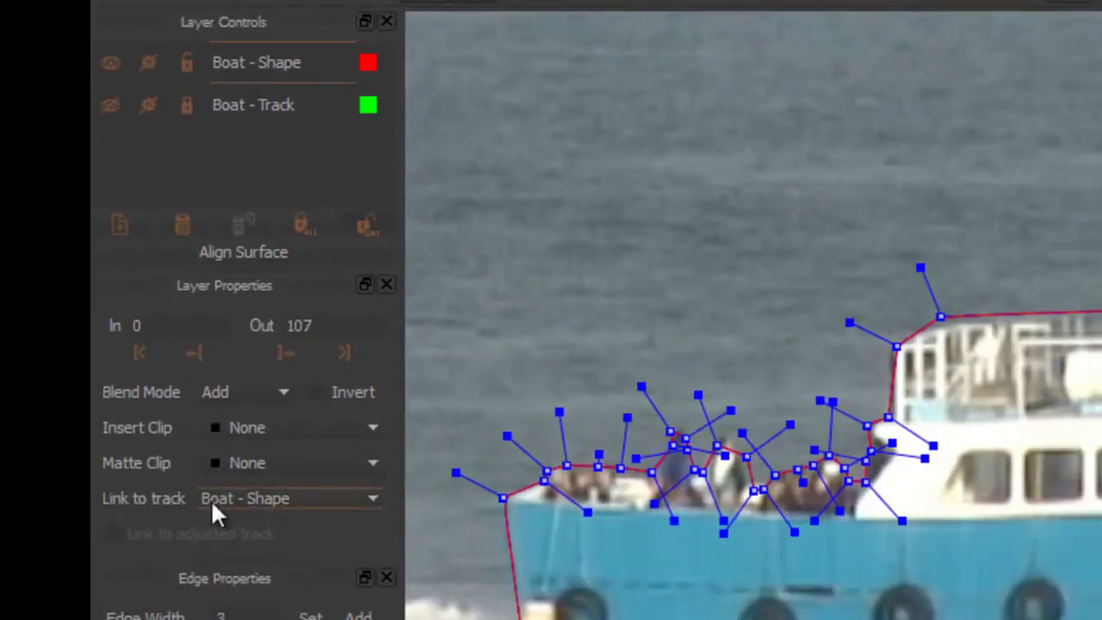
pyautogui.click(373, 500)
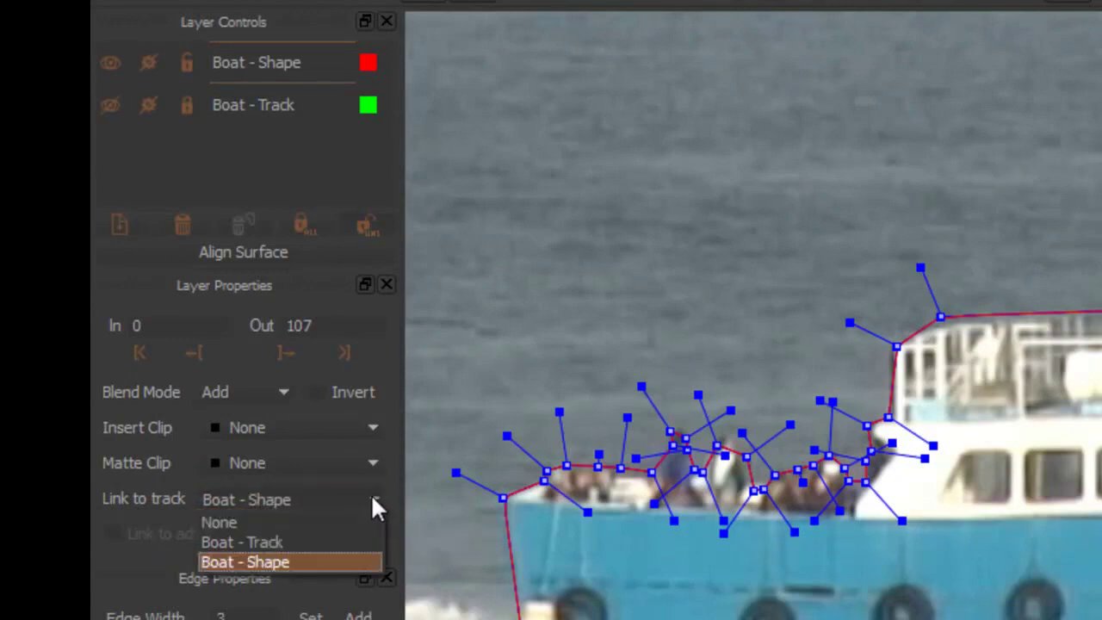
pyautogui.click(264, 540)
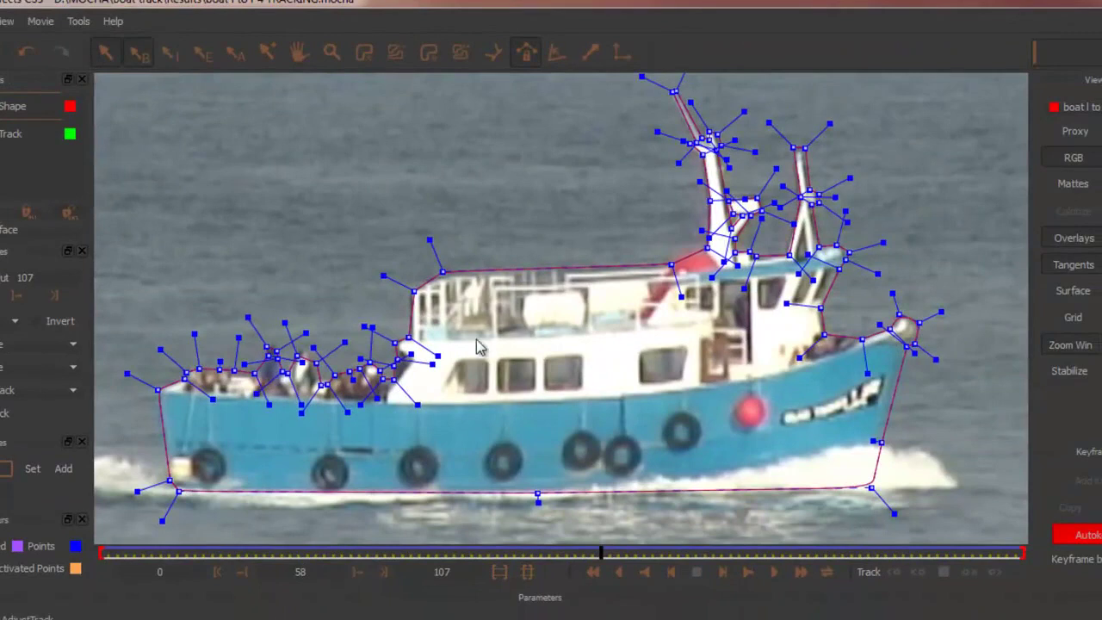
# - Turn off the display of the spline tangents so only the points and outline of the boat shape are shown
pyautogui.press('z')
pyautogui.moveTo(541, 241); pyautogui.dragTo(574, 432)
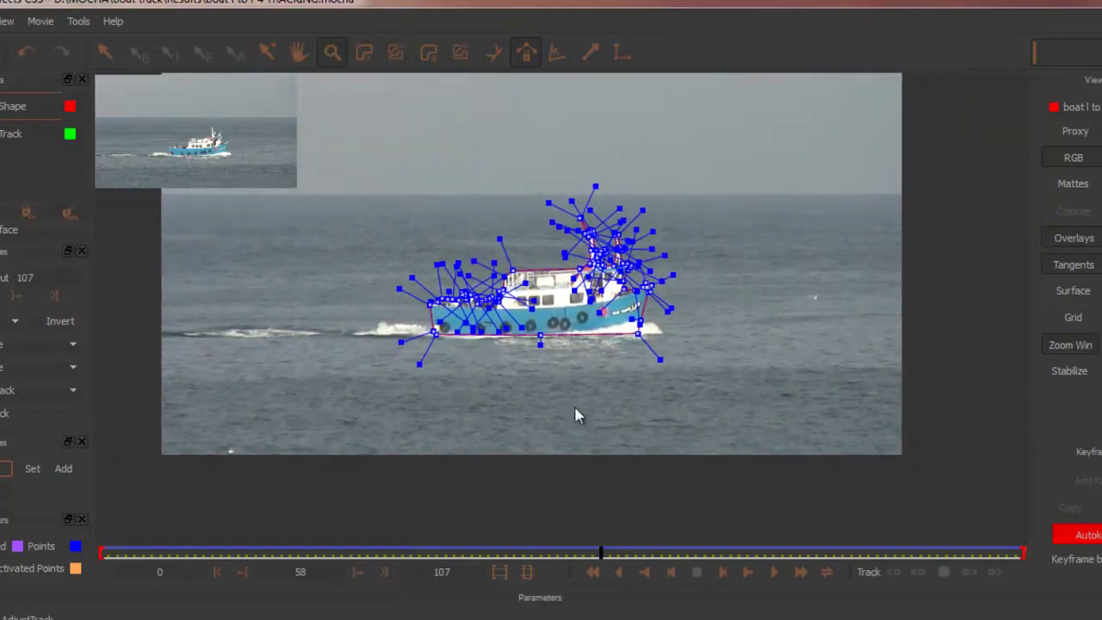
pyautogui.press('x')
pyautogui.moveTo(487, 268); pyautogui.dragTo(533, 341)
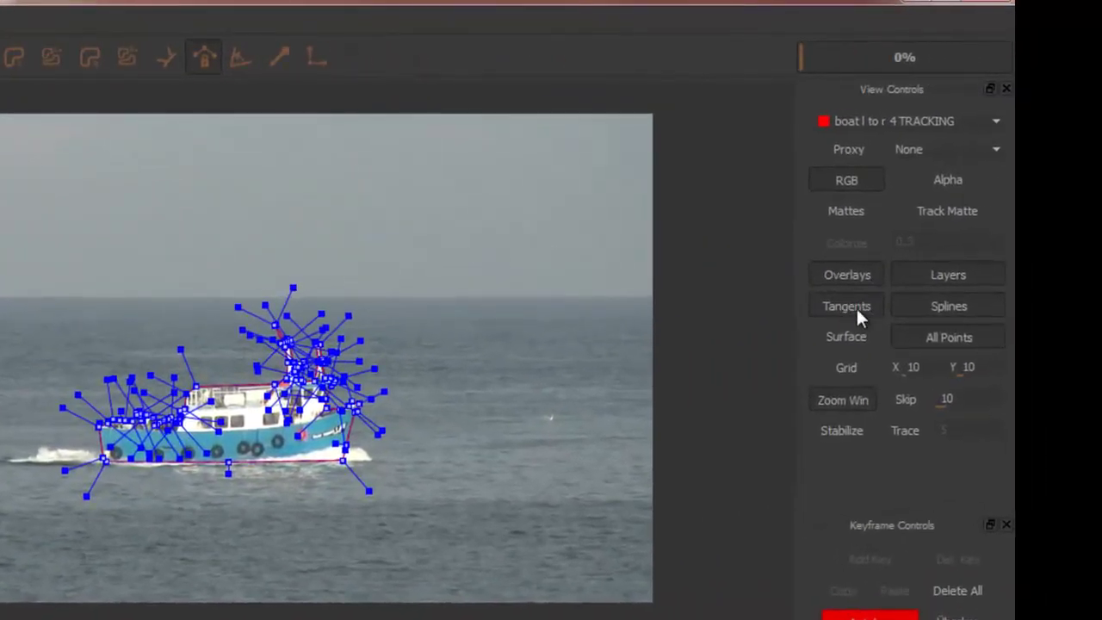
pyautogui.click(855, 307)
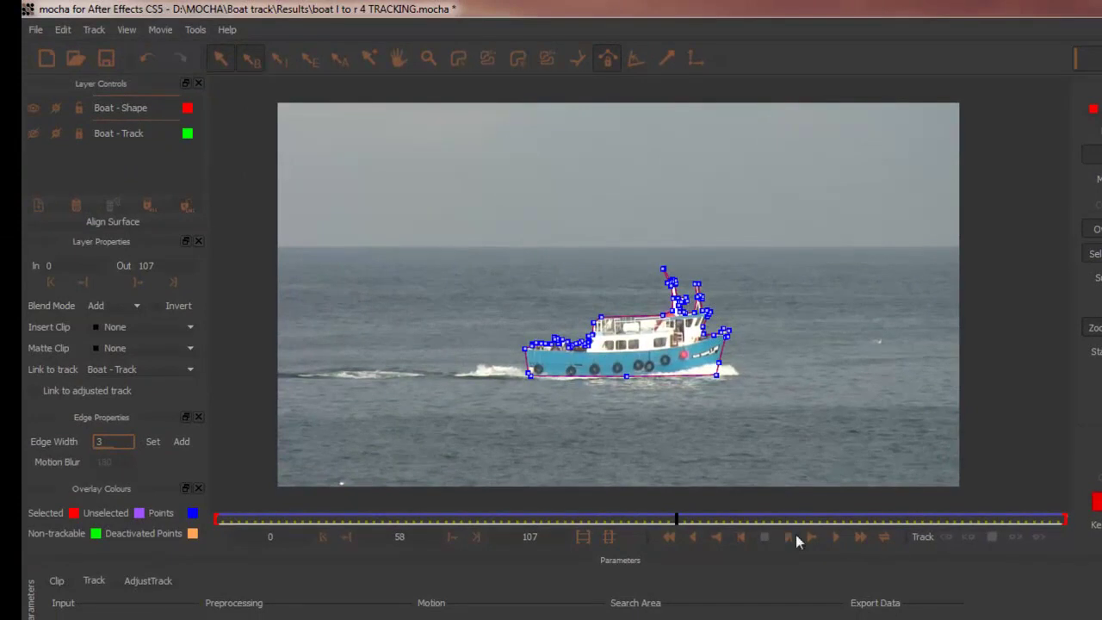
# - Play back the clip to check the linked shape, and copy the Boat - Shape layer's mocha shape data for AE to the clipboard
pyautogui.click(837, 538)
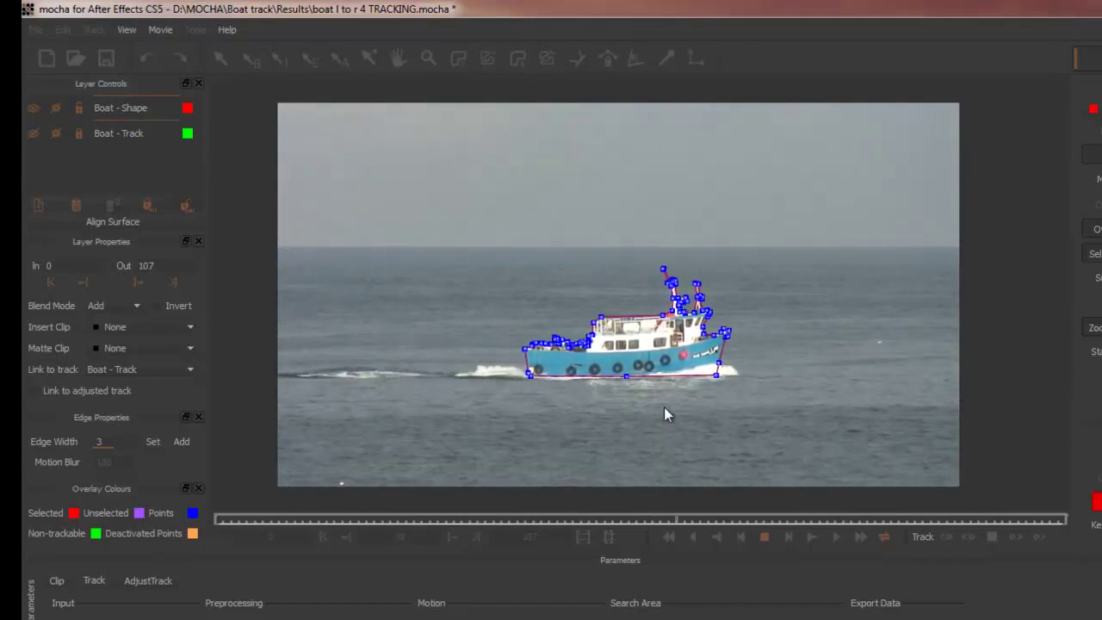
pyautogui.click(766, 537)
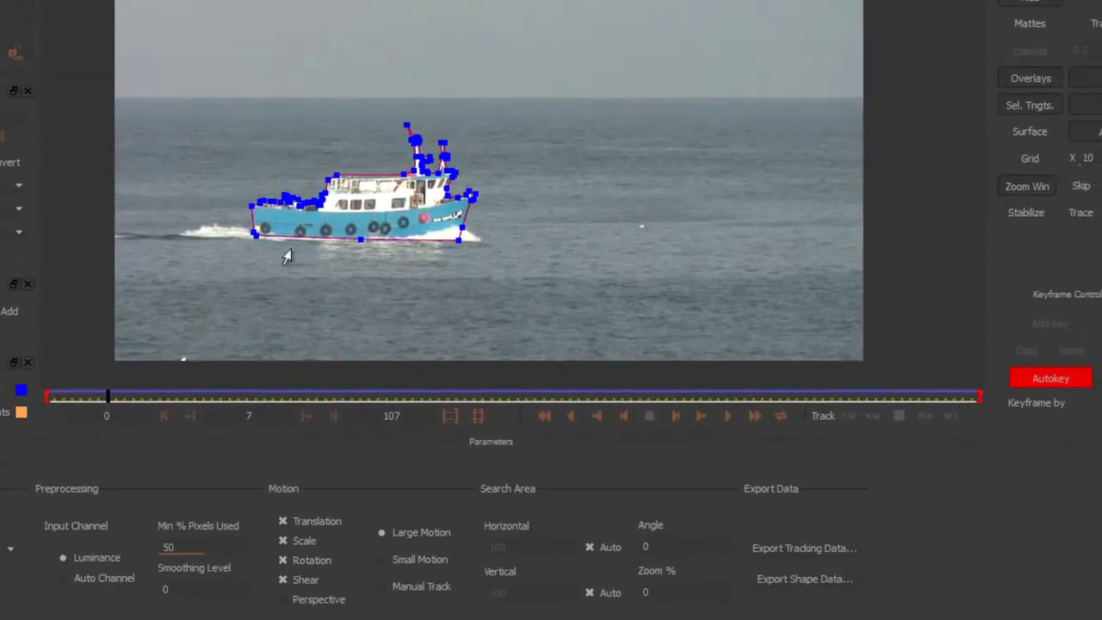
pyautogui.click(801, 588)
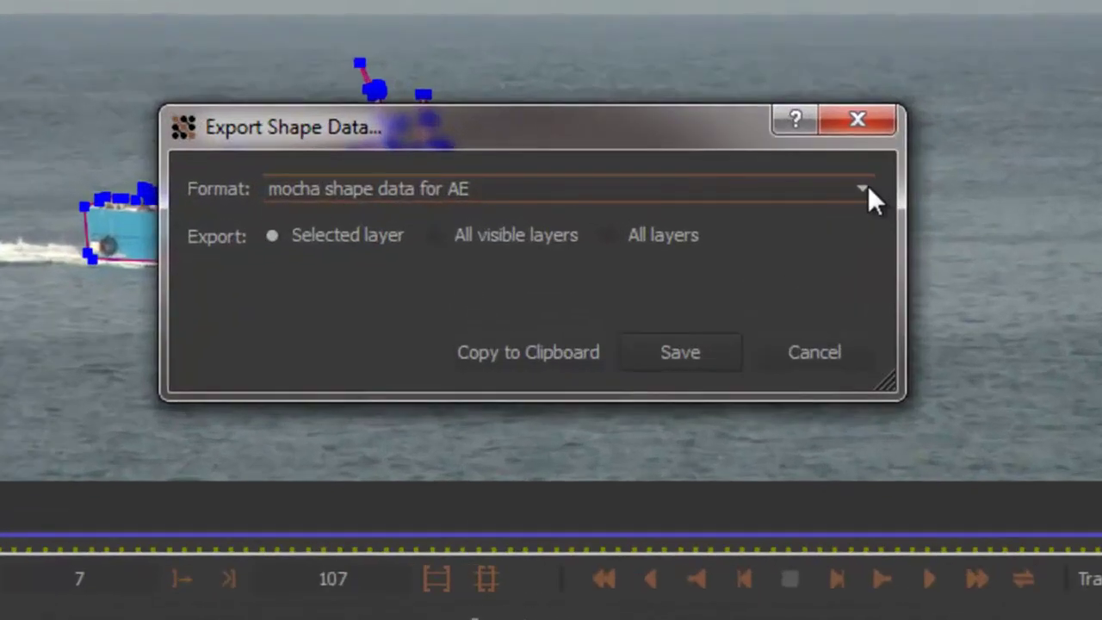
pyautogui.click(840, 191)
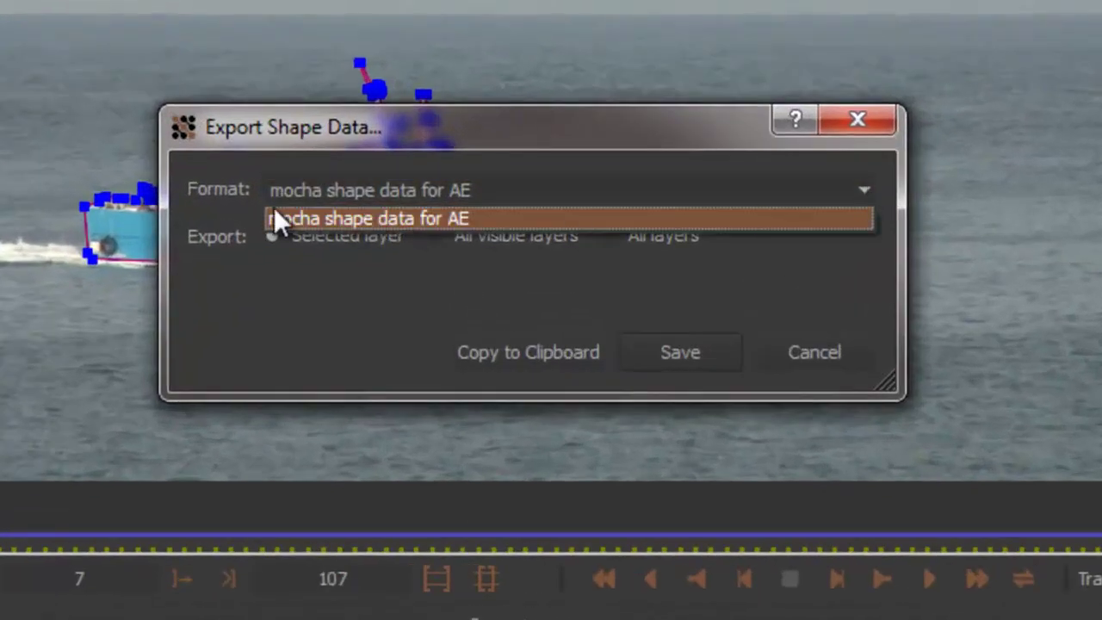
pyautogui.click(873, 189)
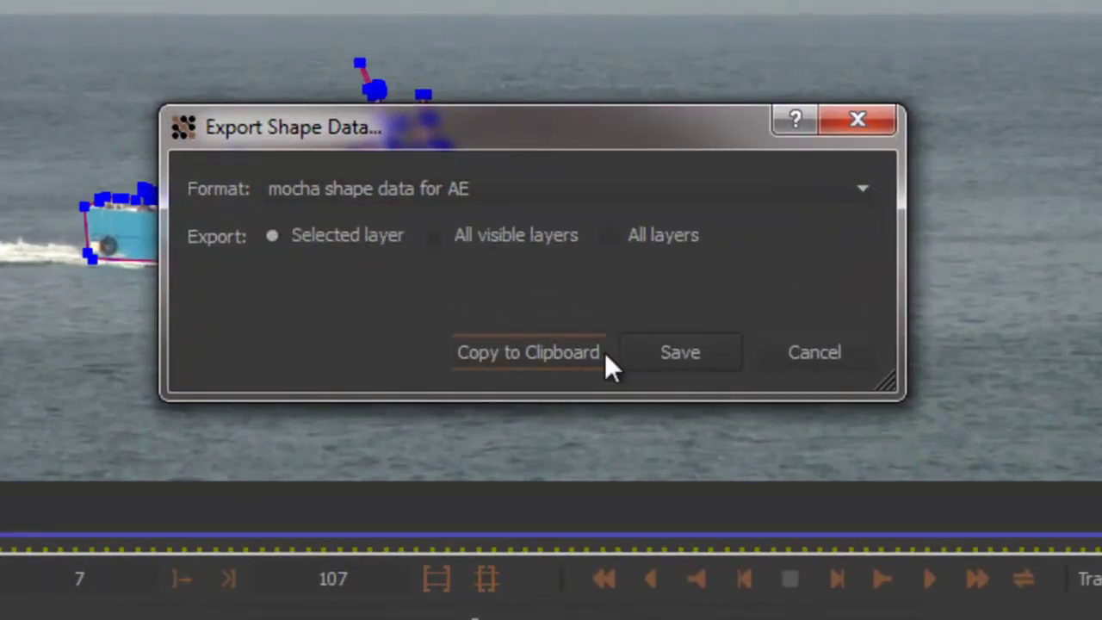
pyautogui.click(512, 351)
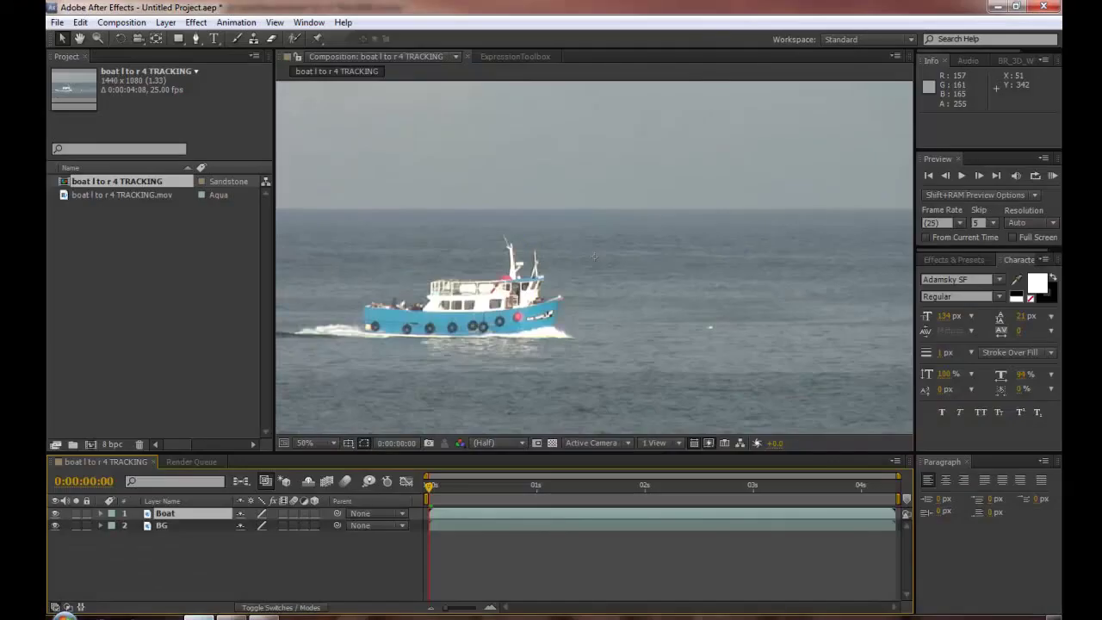
# - Switch to After Effects and paste the mocha shape data onto the Boat layer at the first frame
pyautogui.click(163, 516)
pyautogui.moveTo(430, 490); pyautogui.dragTo(405, 489)
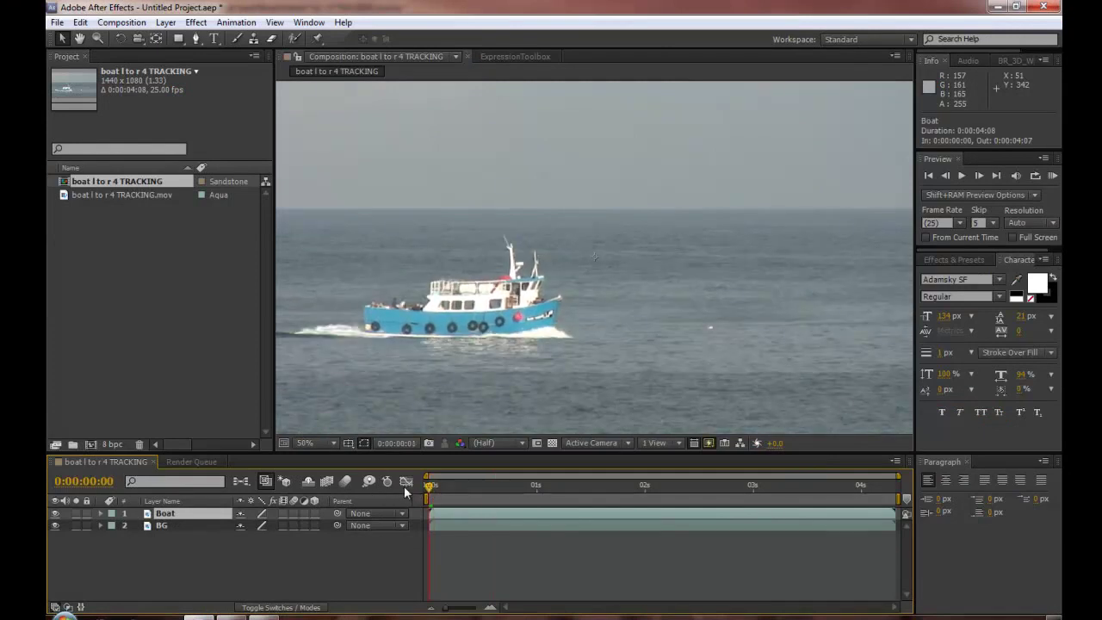
pyautogui.click(80, 22)
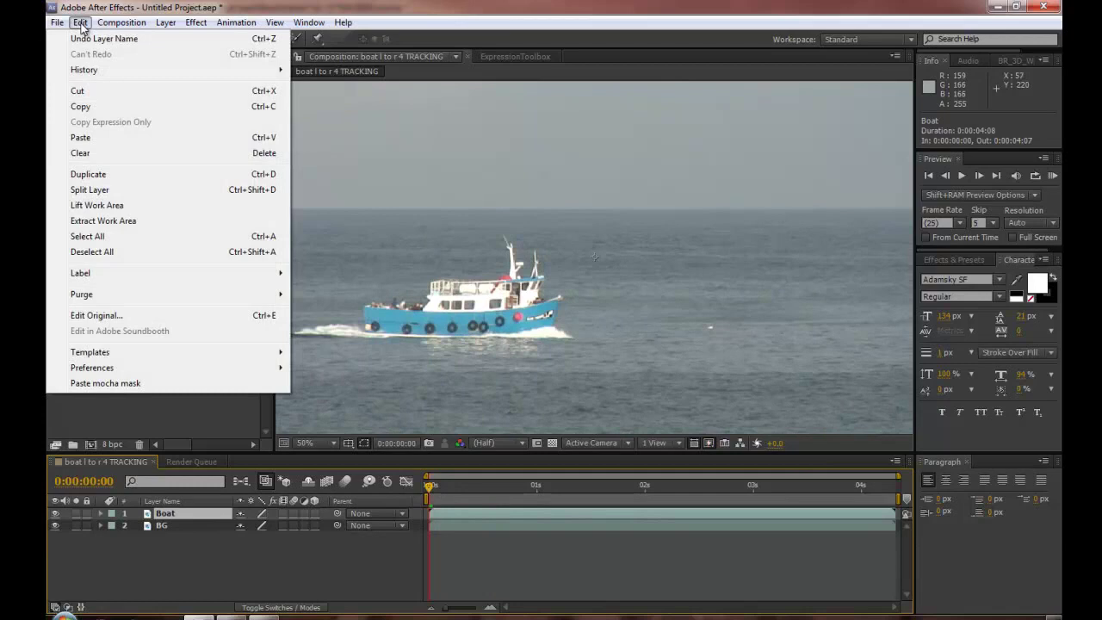
pyautogui.click(81, 139)
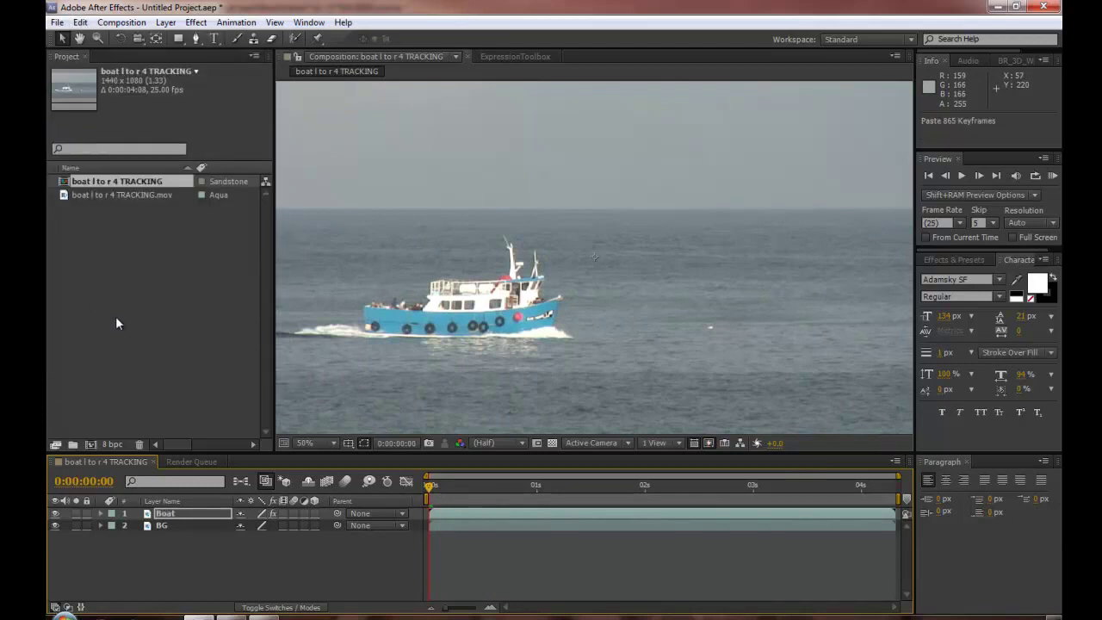
# - Preview the Boat cutout with the BG layer hidden, restore the BG layer's visibility and return to the first frame
pyautogui.click(55, 525)
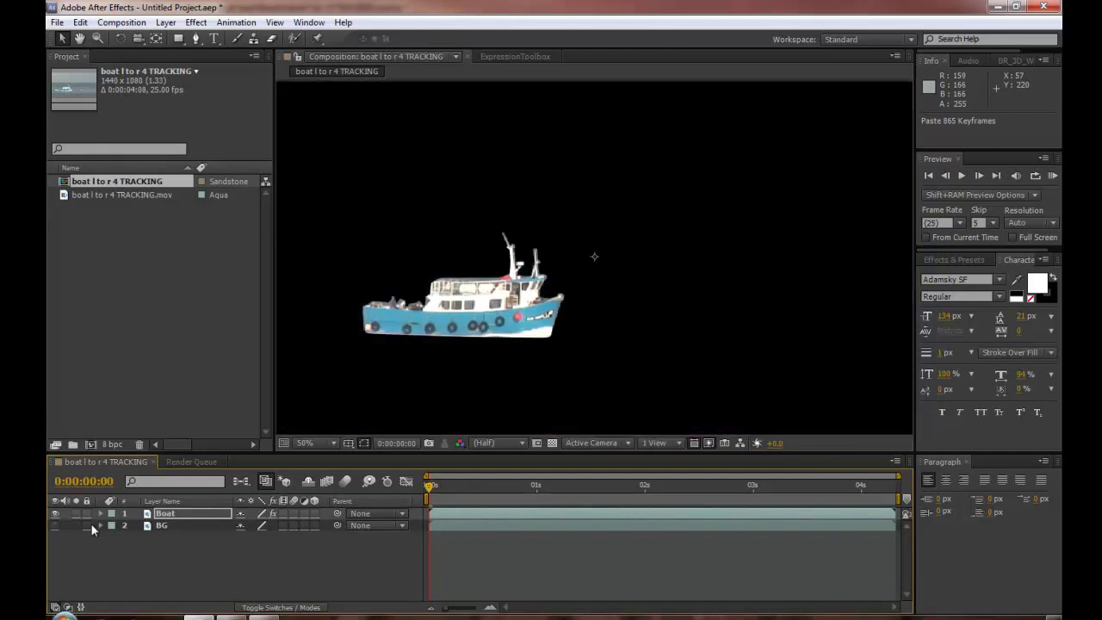
pyautogui.press('space')
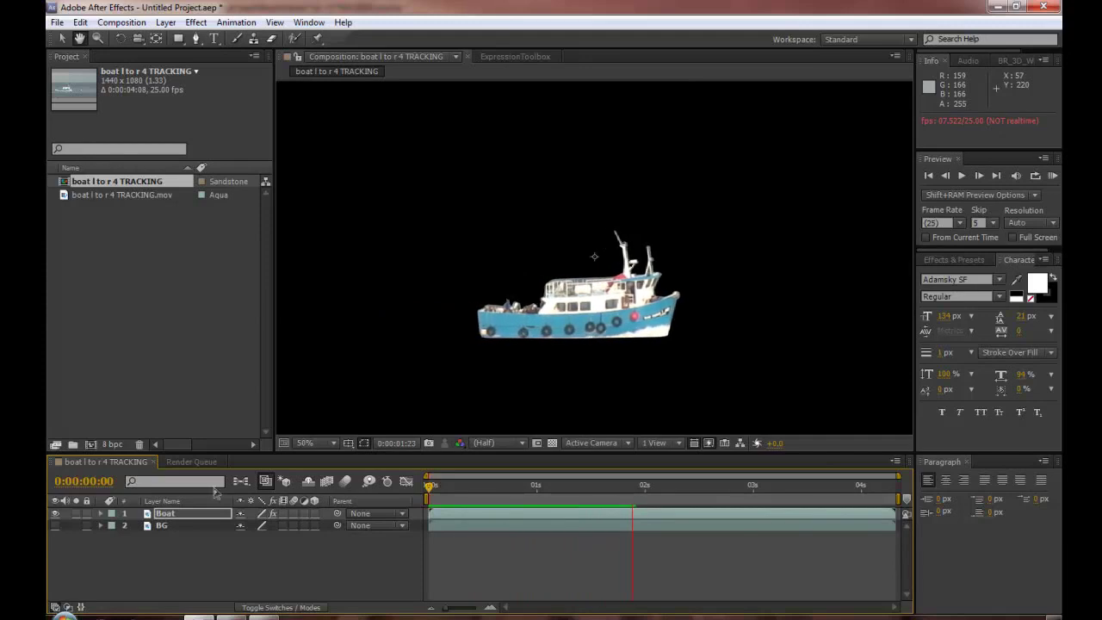
pyautogui.click(54, 525)
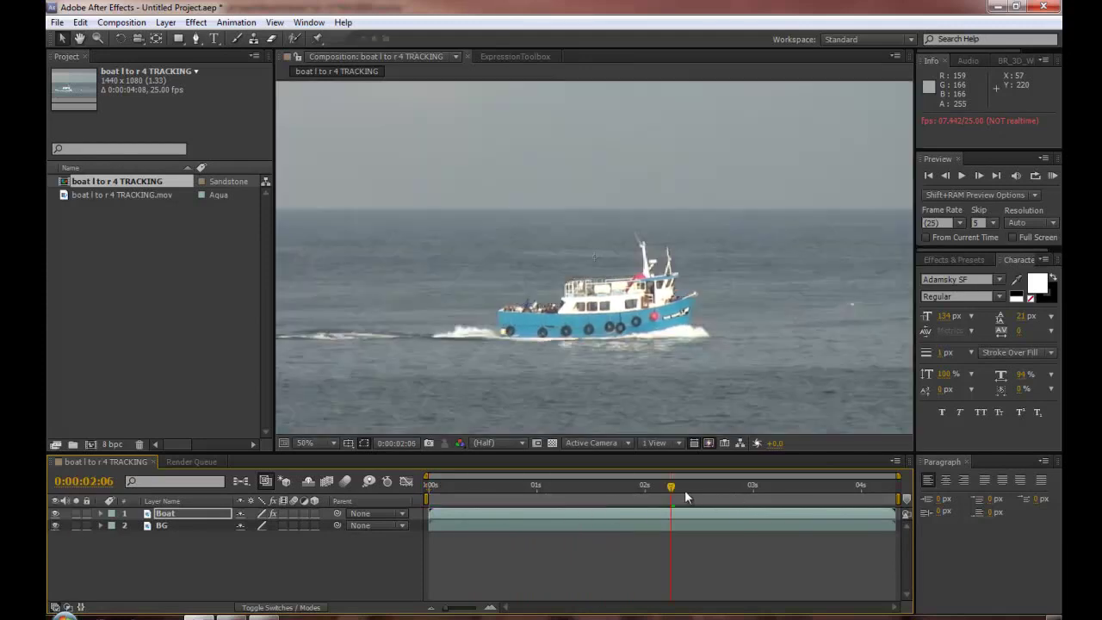
pyautogui.moveTo(673, 490); pyautogui.dragTo(394, 499)
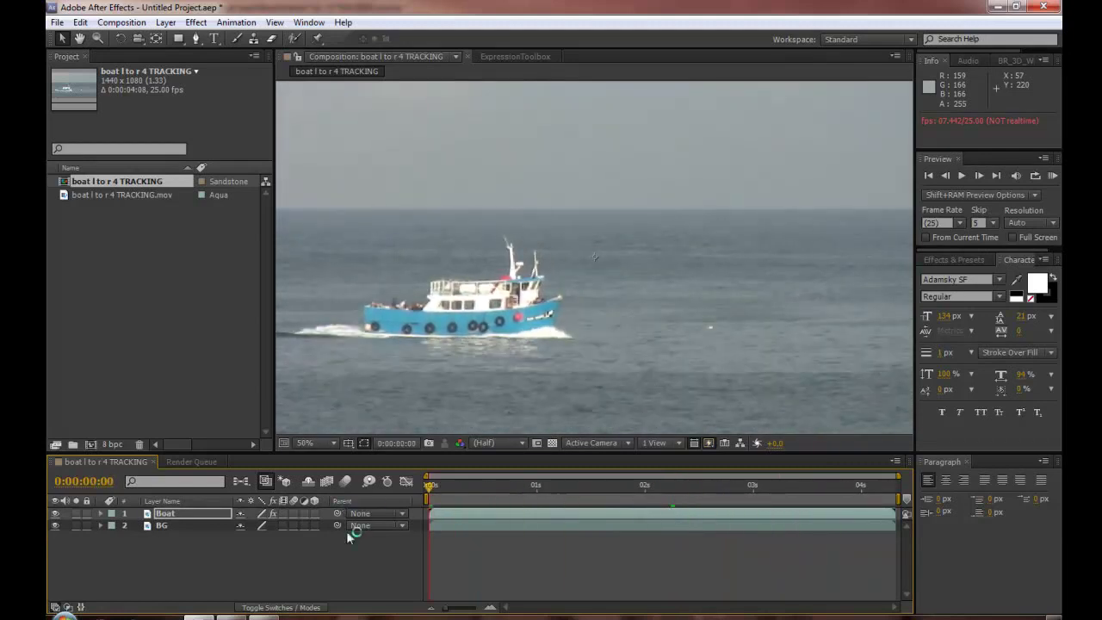
# - Apply Levels to the BG layer with Input Black 76, Input White 178 and Gamma 0.56
pyautogui.click(163, 526)
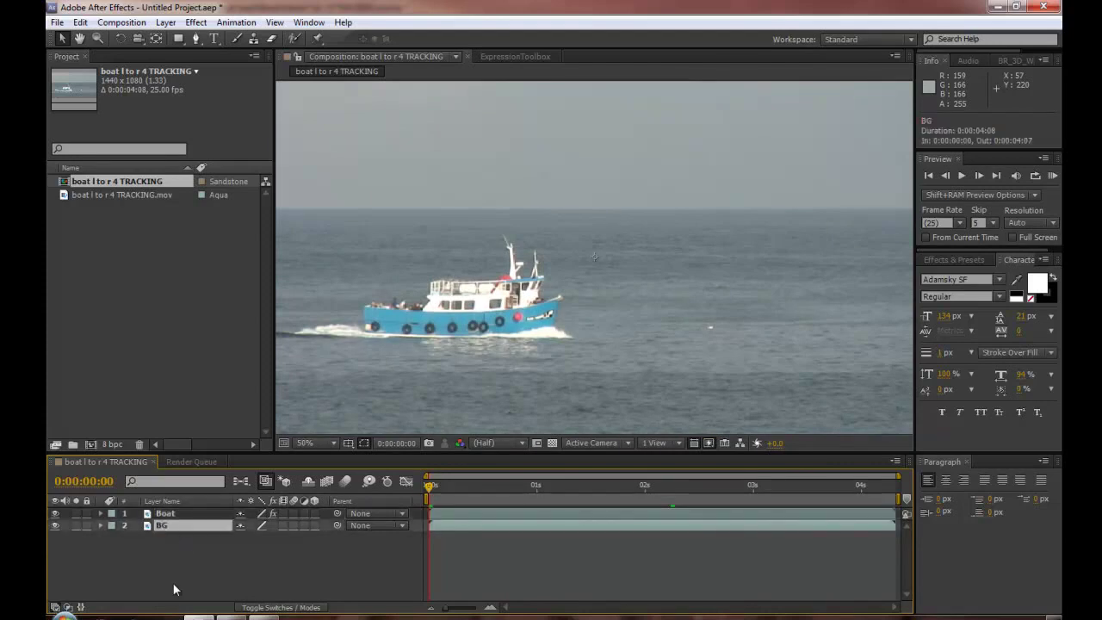
pyautogui.click(196, 23)
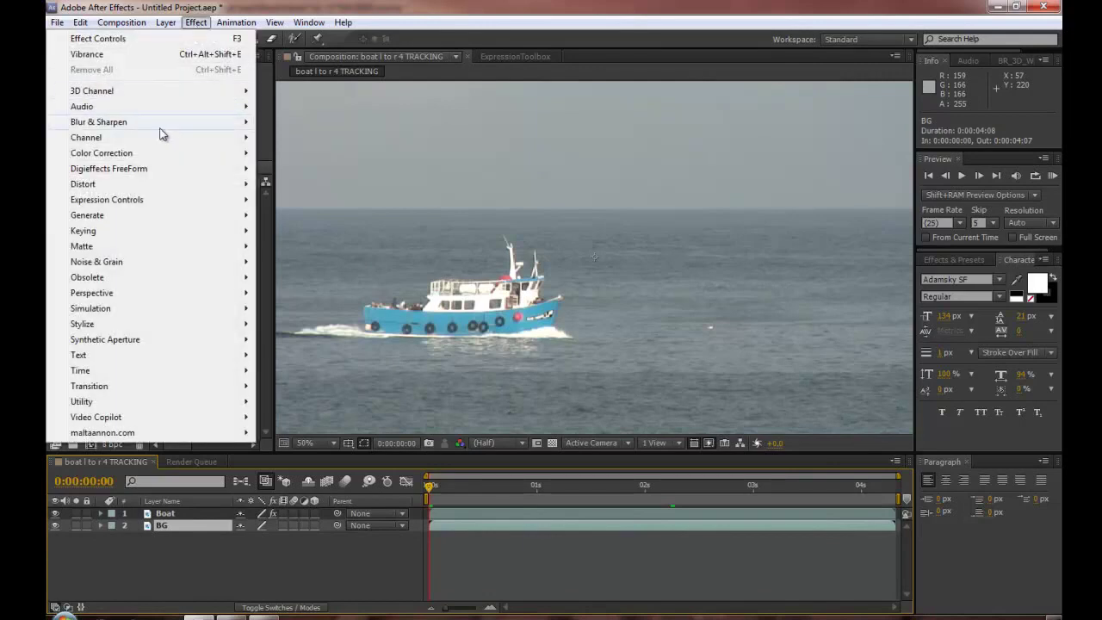
pyautogui.moveTo(151, 155)
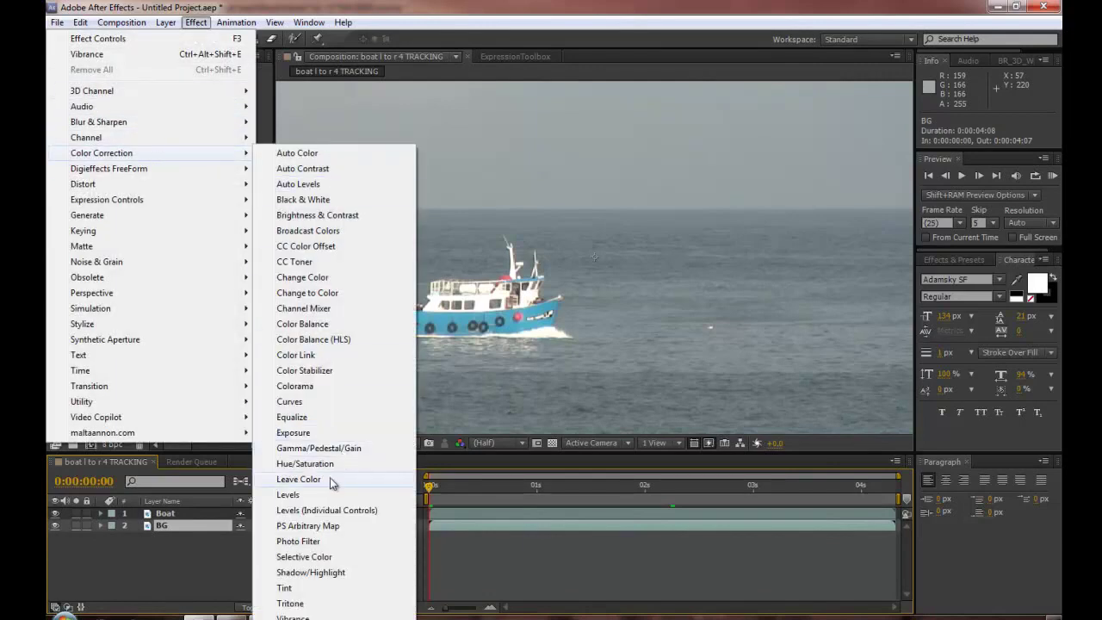
pyautogui.click(291, 496)
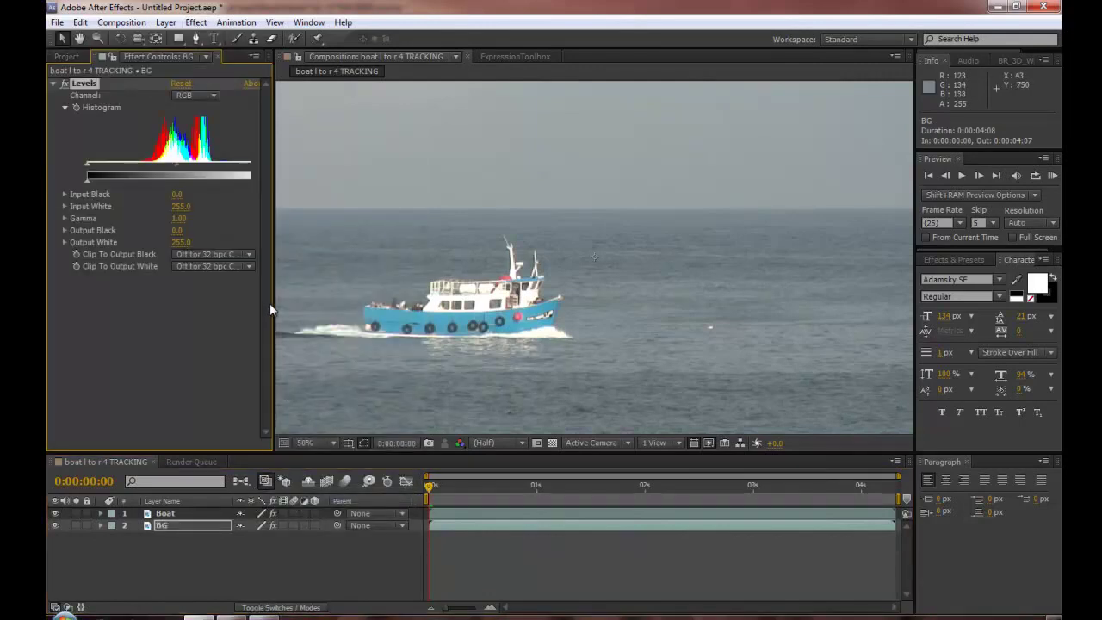
pyautogui.moveTo(273, 303); pyautogui.dragTo(328, 303)
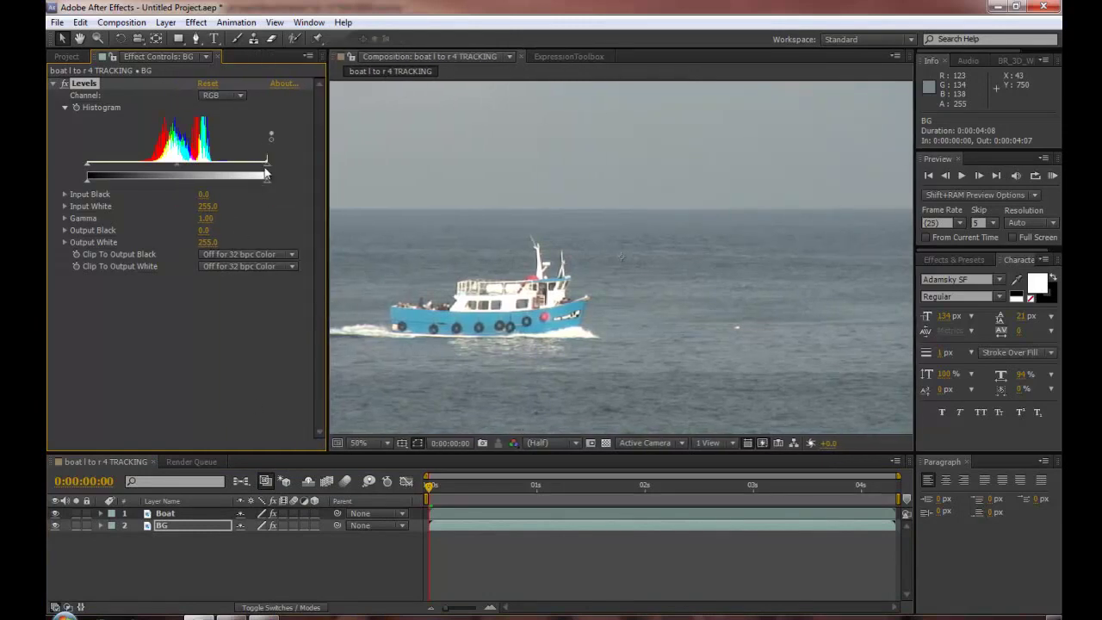
pyautogui.moveTo(266, 170); pyautogui.dragTo(214, 170)
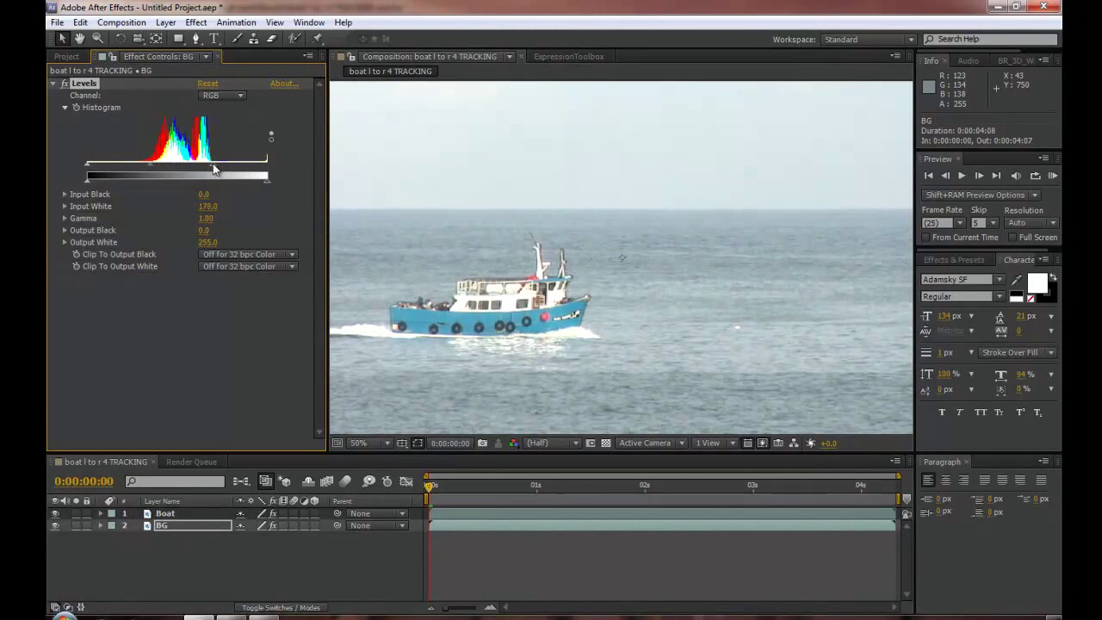
pyautogui.moveTo(87, 170)
pyautogui.mouseDown()
pyautogui.moveTo(203, 169)
pyautogui.moveTo(189, 169)
pyautogui.mouseUp()
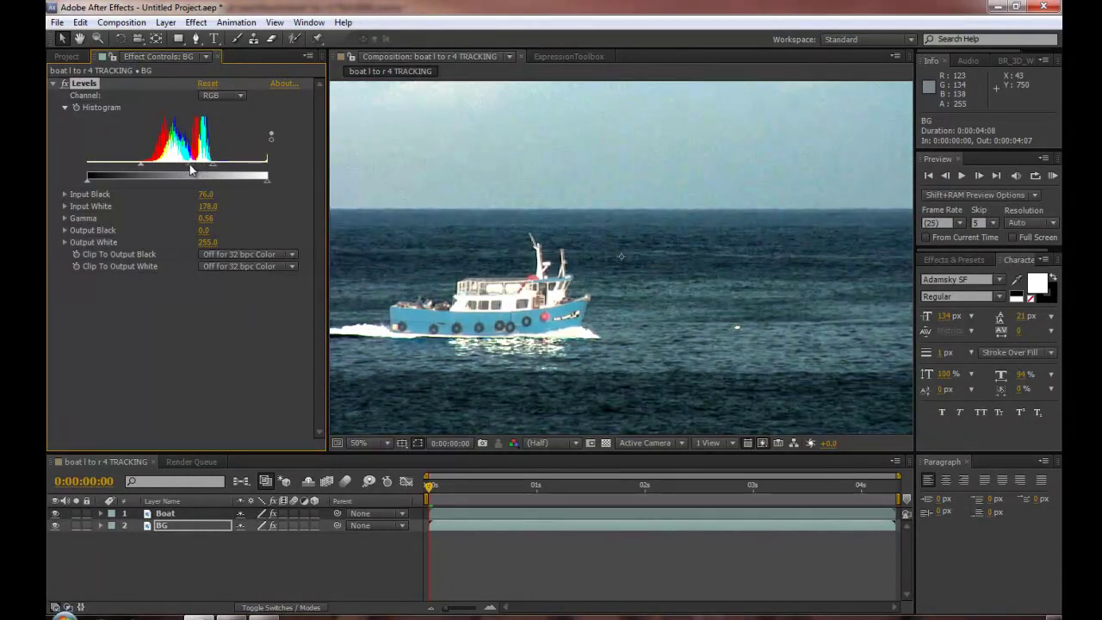
# - Apply the Black & White colour correction to the Boat layer and turn on its tint
pyautogui.click(168, 516)
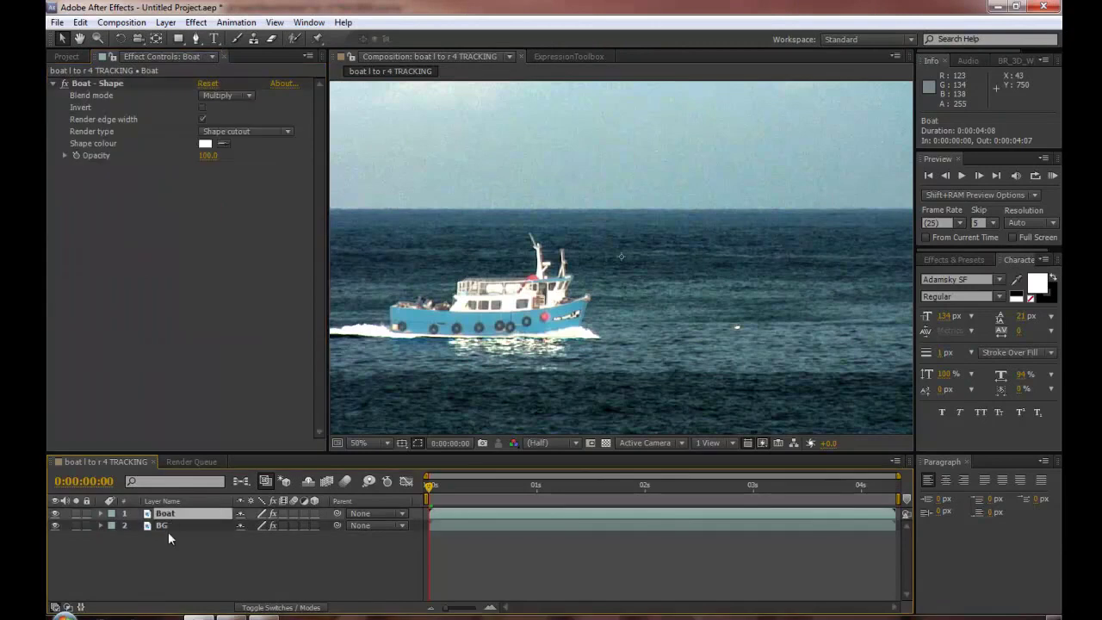
pyautogui.click(195, 22)
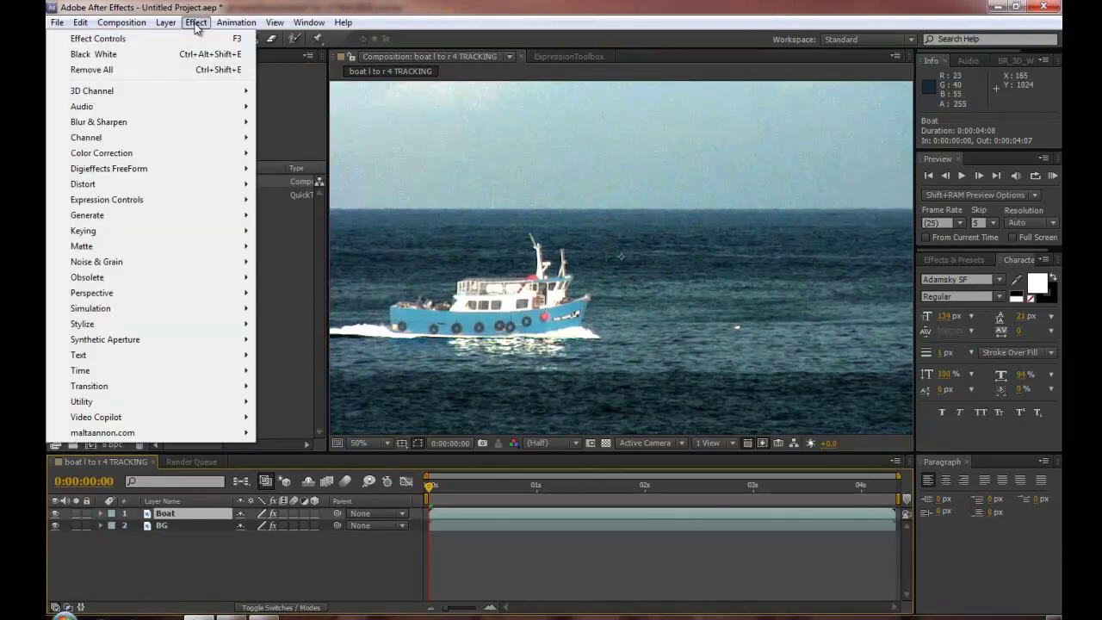
pyautogui.moveTo(164, 153)
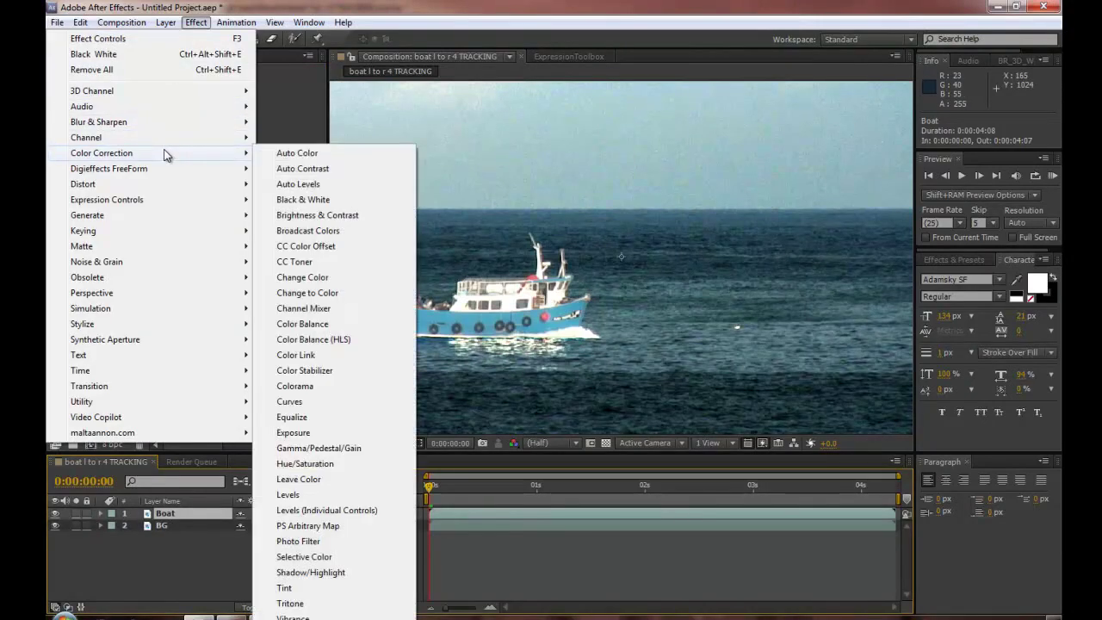
pyautogui.click(297, 203)
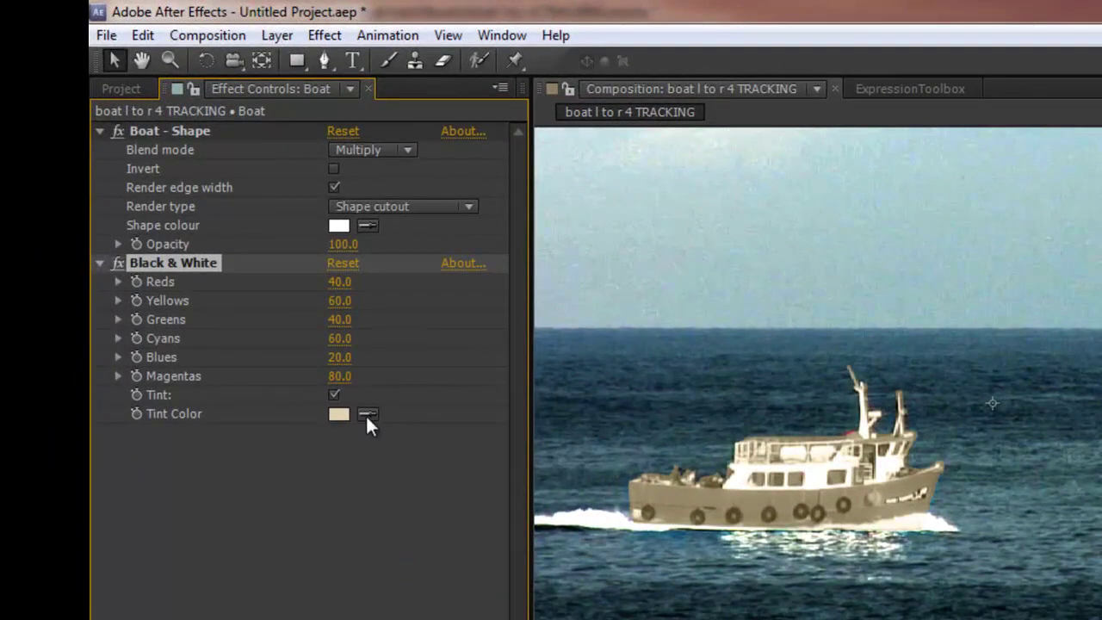
# - Sample the Boat layer's tint colour from the sky near the horizon and make it a slightly more saturated blue
pyautogui.click(371, 412)
pyautogui.click(1014, 331)
pyautogui.click(339, 414)
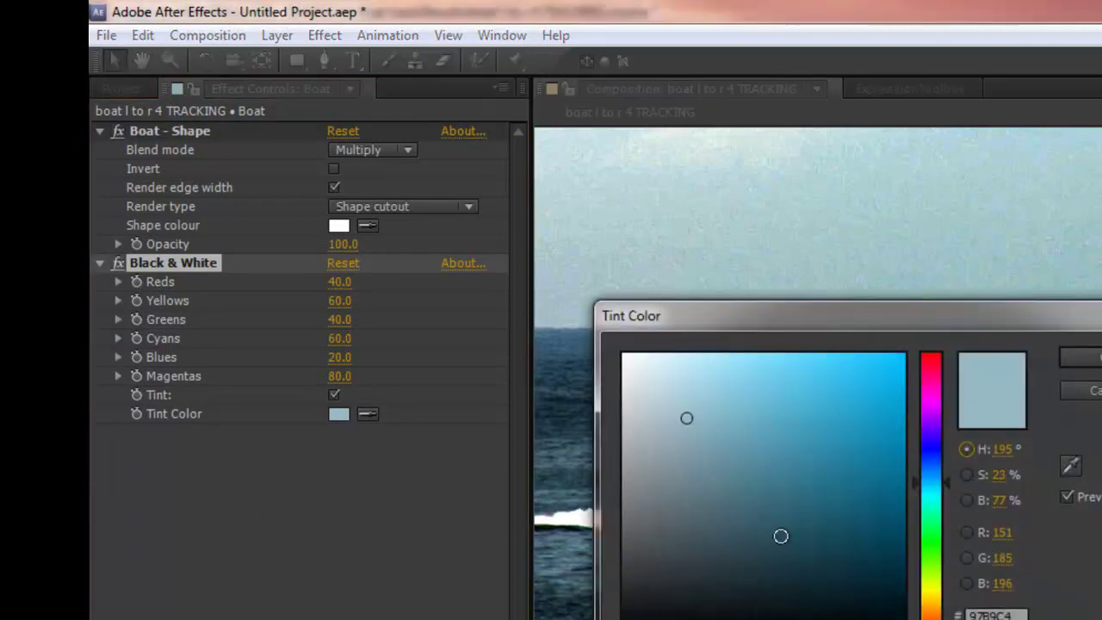
pyautogui.moveTo(686, 418); pyautogui.dragTo(713, 417)
pyautogui.click(1092, 353)
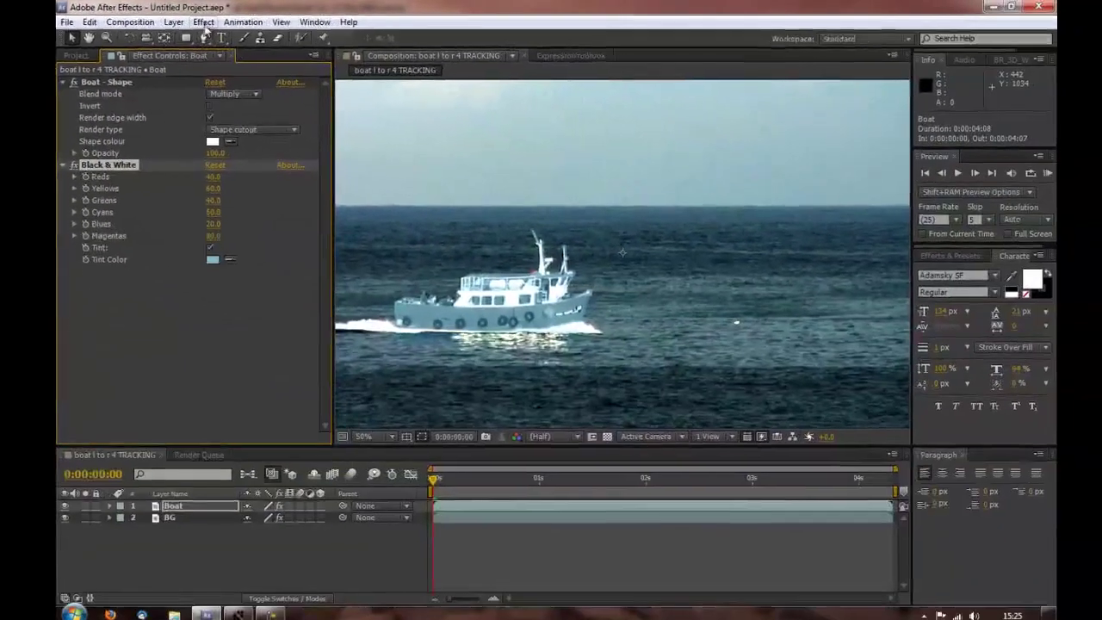
# - Apply Levels to the Boat layer with Input Black 55, Input White 207 and Gamma 0.90, and check the result at 0:00:03:03
pyautogui.click(324, 36)
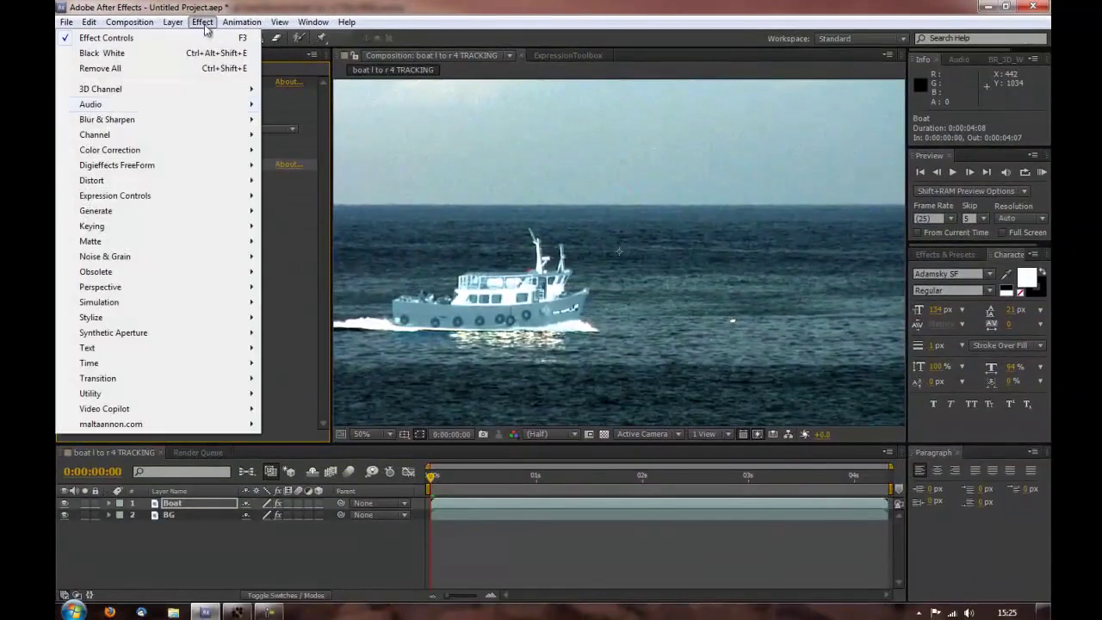
pyautogui.moveTo(156, 152)
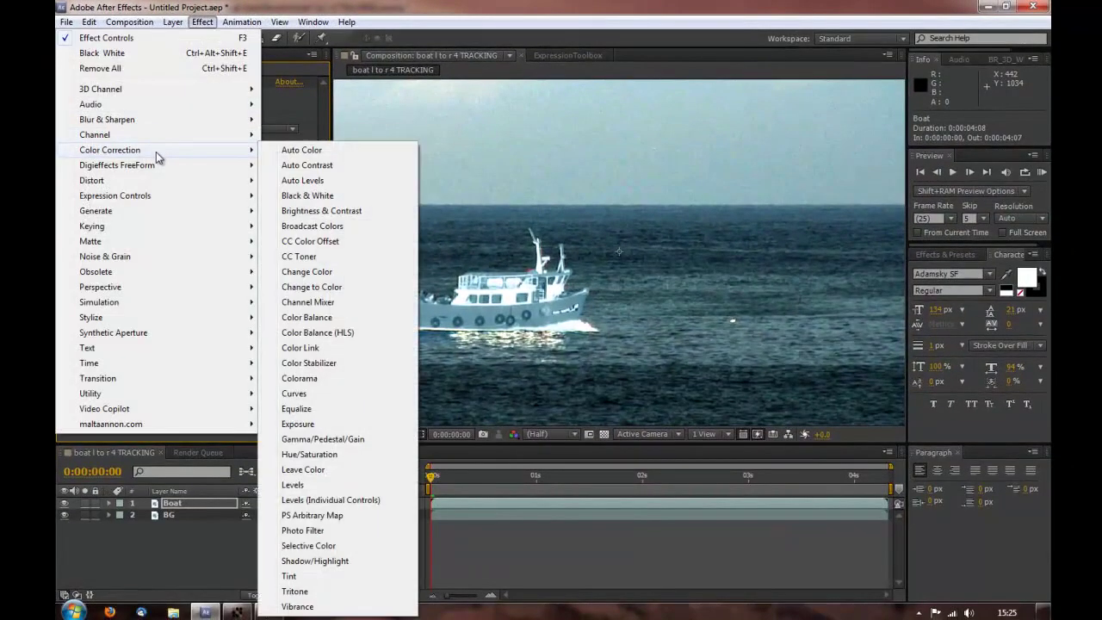
pyautogui.click(297, 484)
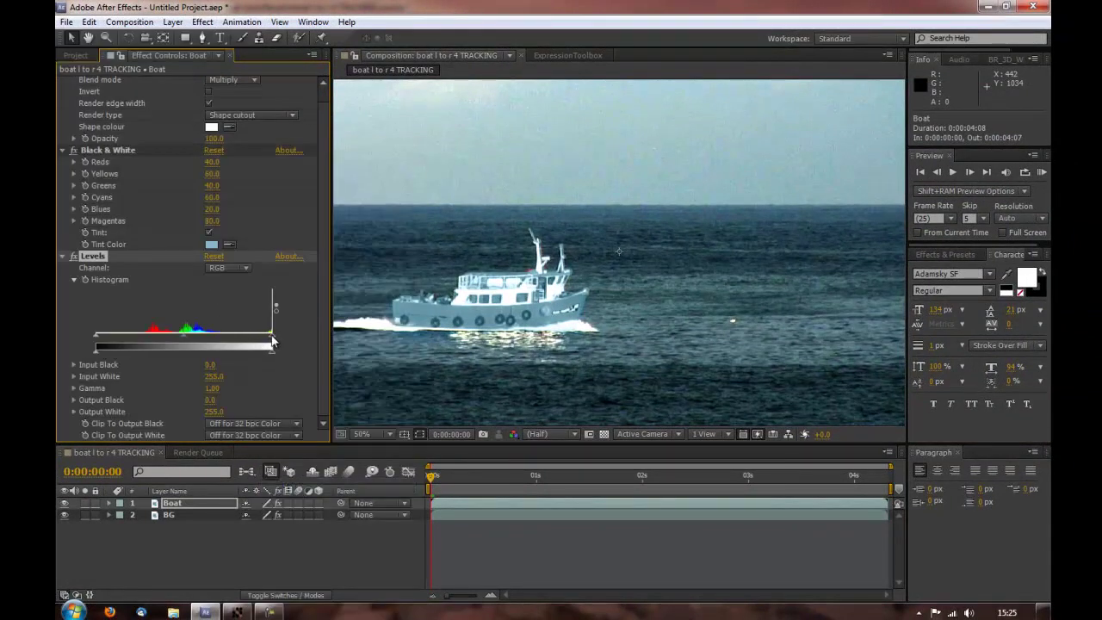
pyautogui.moveTo(272, 342)
pyautogui.mouseDown()
pyautogui.moveTo(226, 337)
pyautogui.moveTo(251, 336)
pyautogui.mouseUp()
pyautogui.moveTo(96, 335); pyautogui.dragTo(129, 338)
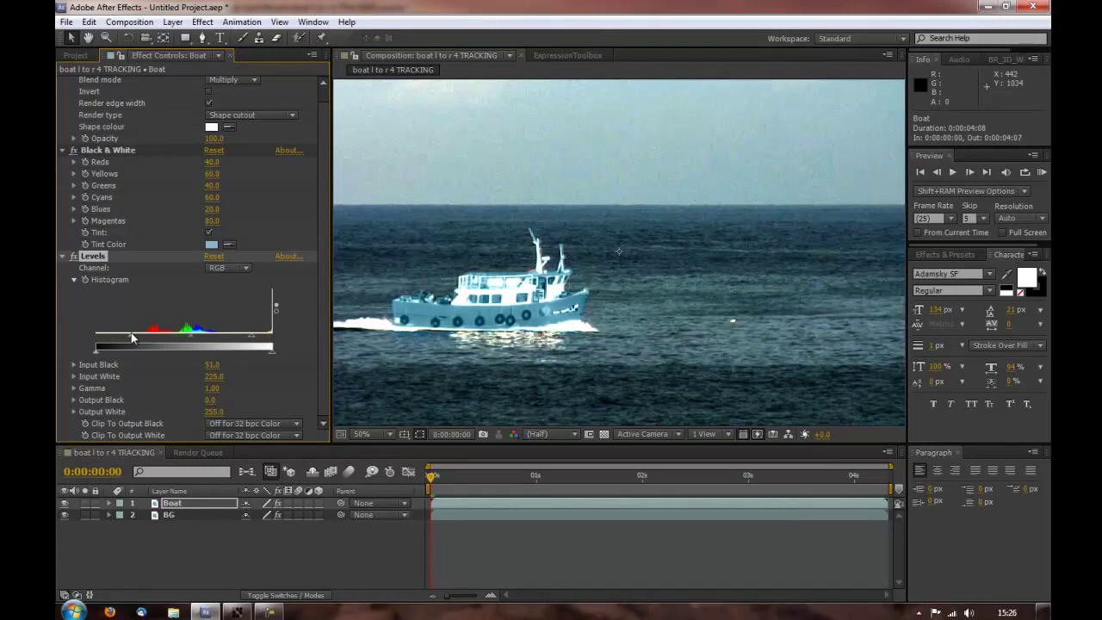
pyautogui.moveTo(190, 335); pyautogui.dragTo(242, 341)
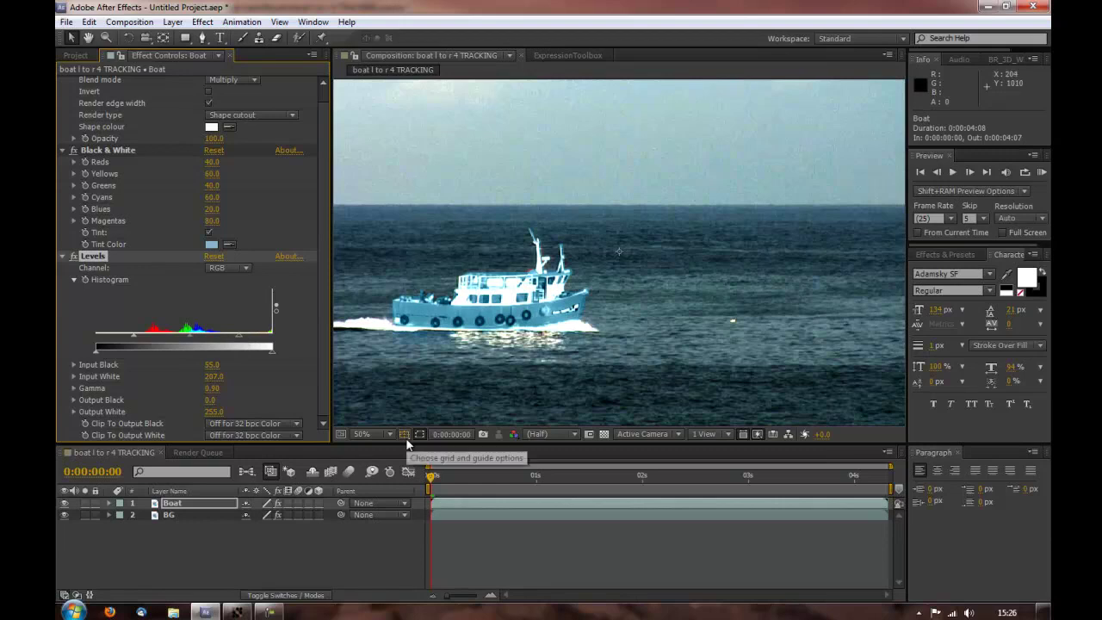
pyautogui.moveTo(431, 475); pyautogui.dragTo(761, 512)
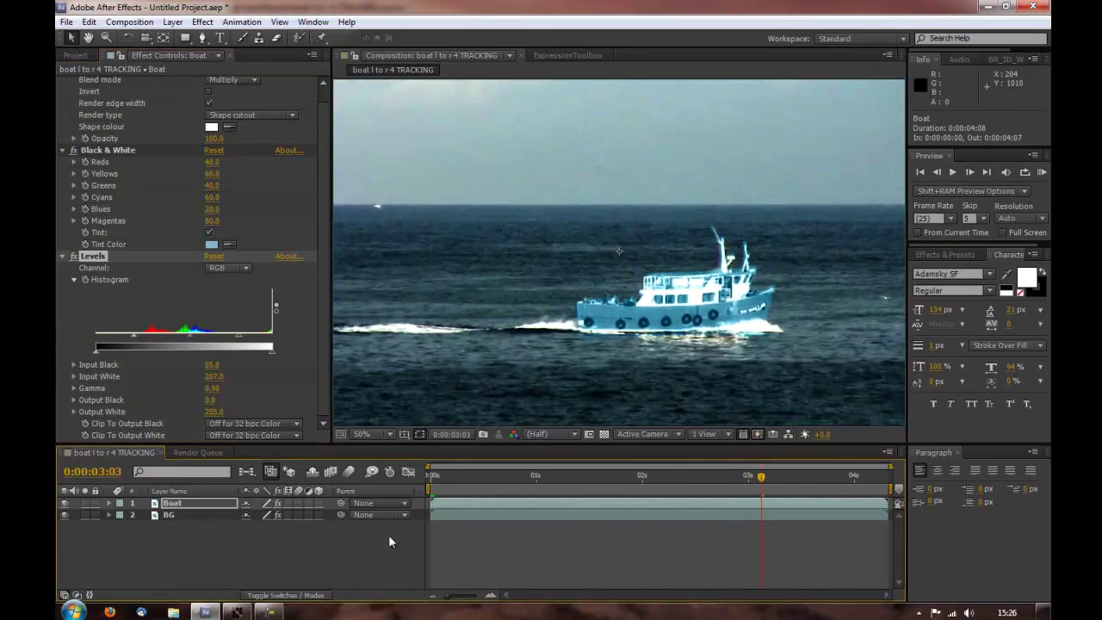